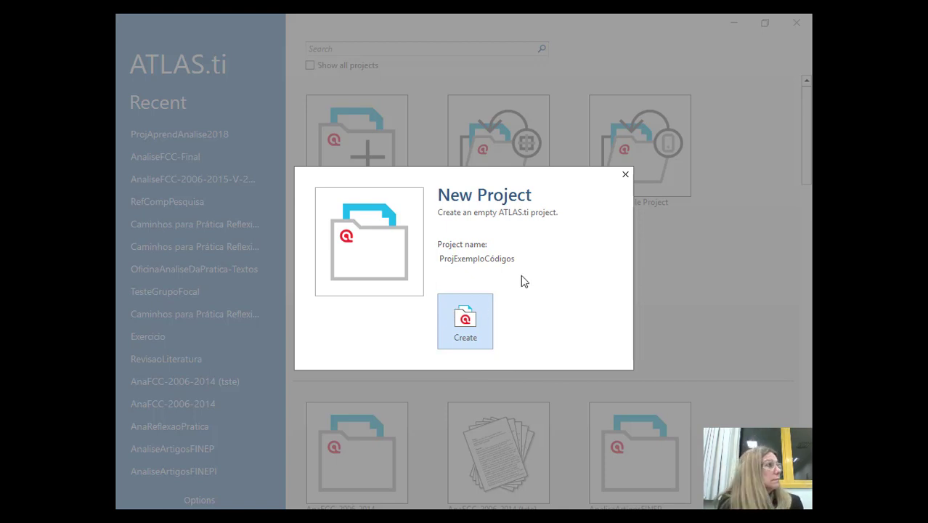
- Create the empty project ProjExemploCódigos and select its root entry in the project tree
left_click(459, 326)
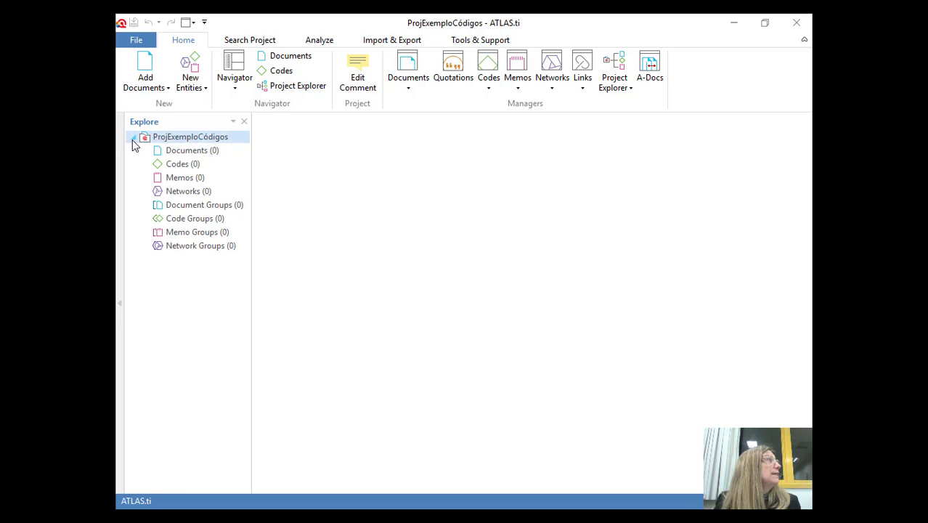
left_click(184, 138)
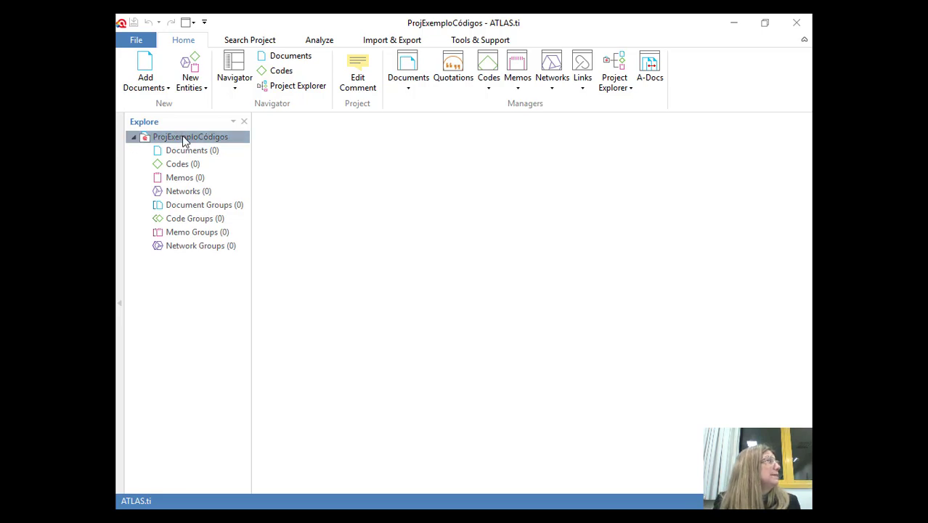
right_click(184, 138)
left_click(132, 145)
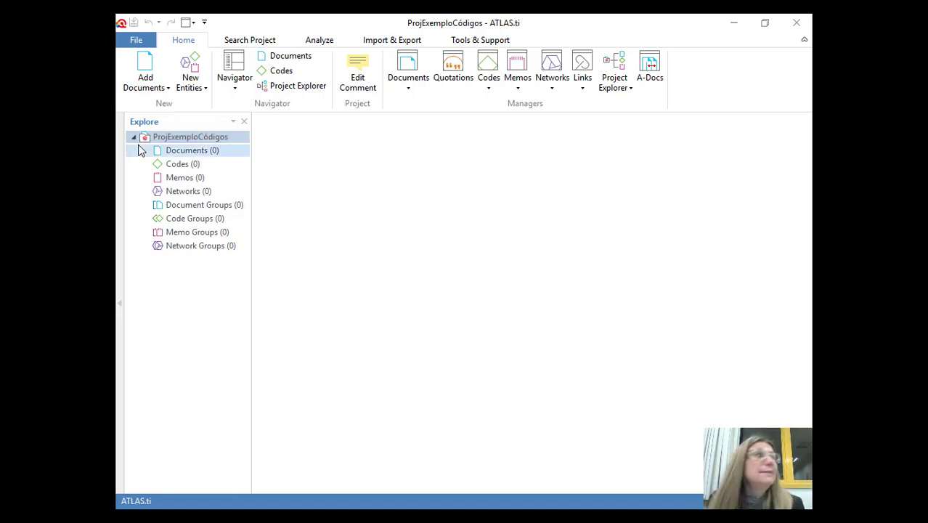
left_click(140, 142)
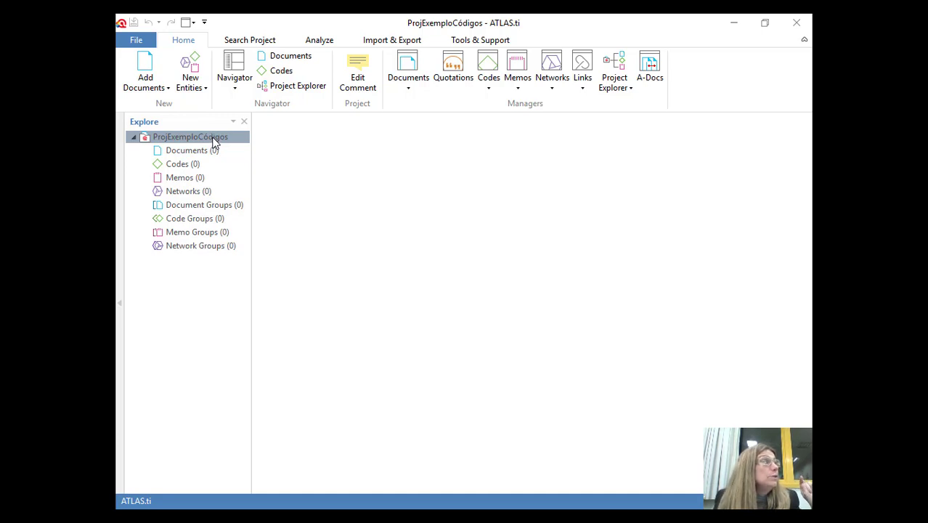
- Open the comment of the ProjExemploCódigos project and begin it with "Qual é o pensamento de Fouc"
right_click(215, 142)
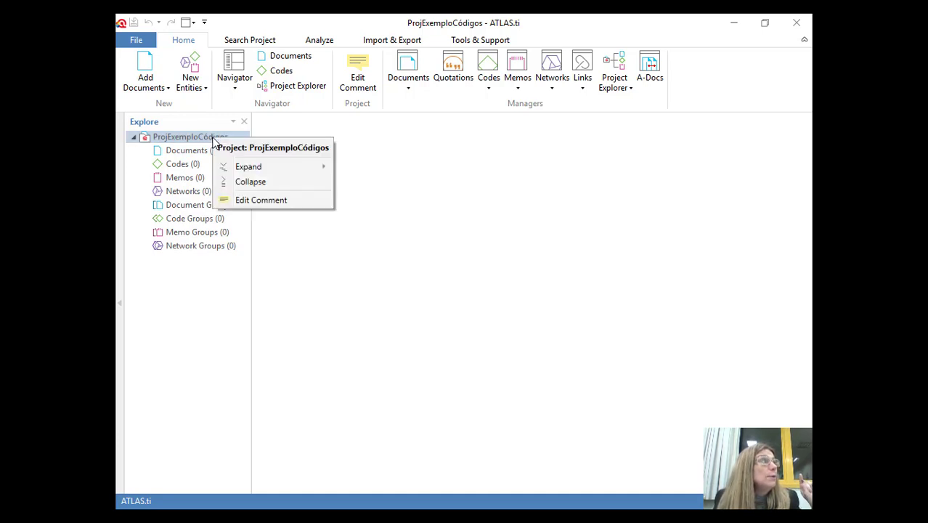
left_click(244, 201)
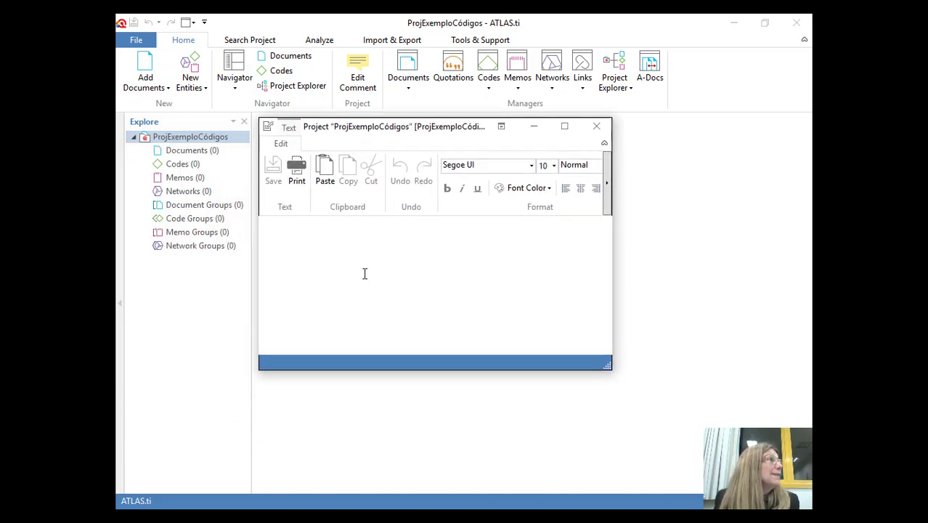
left_click(330, 278)
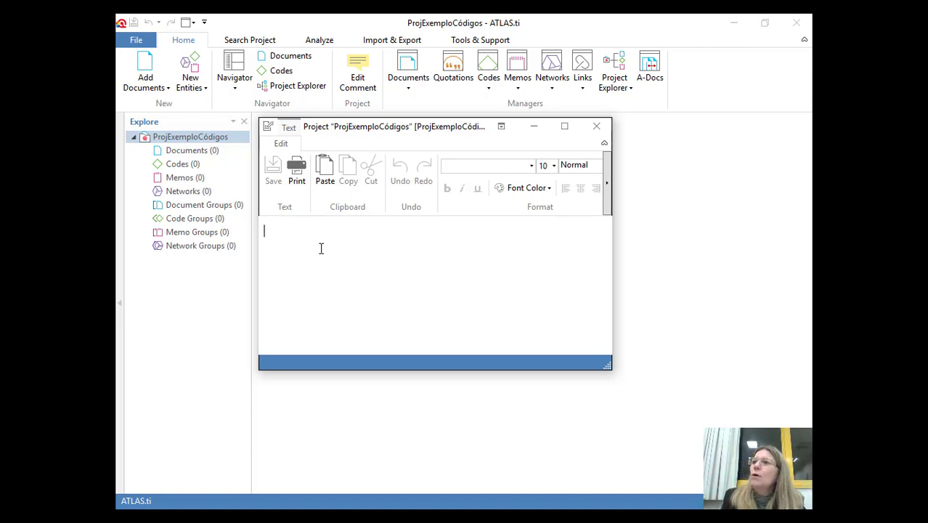
type("Qual")
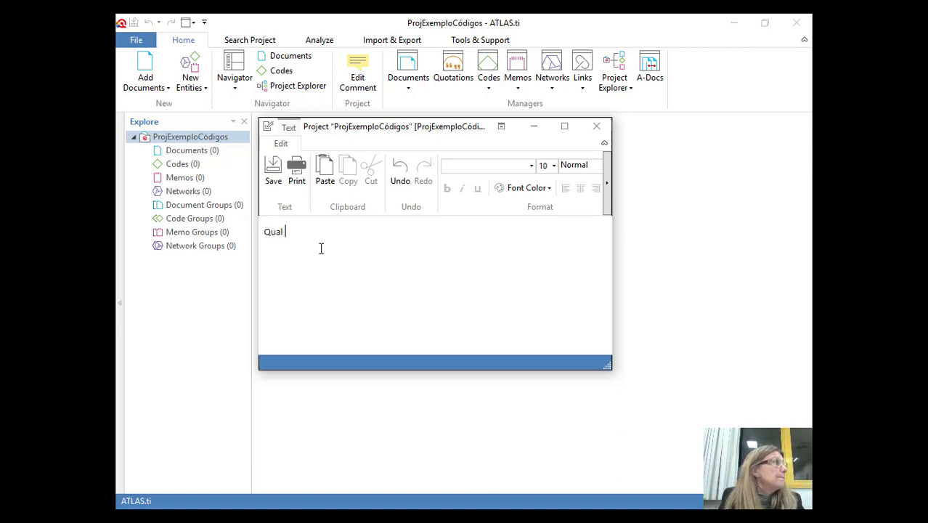
type(" é o pe")
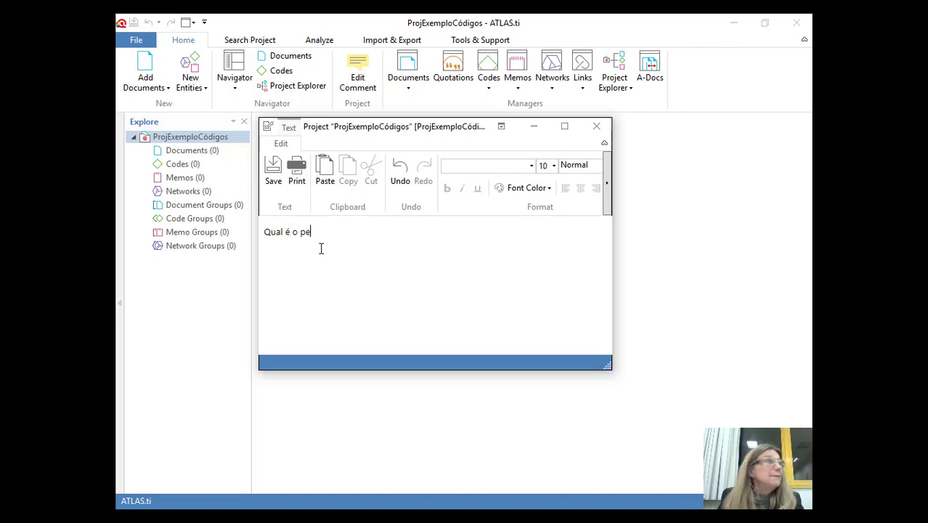
type("nsamento de ")
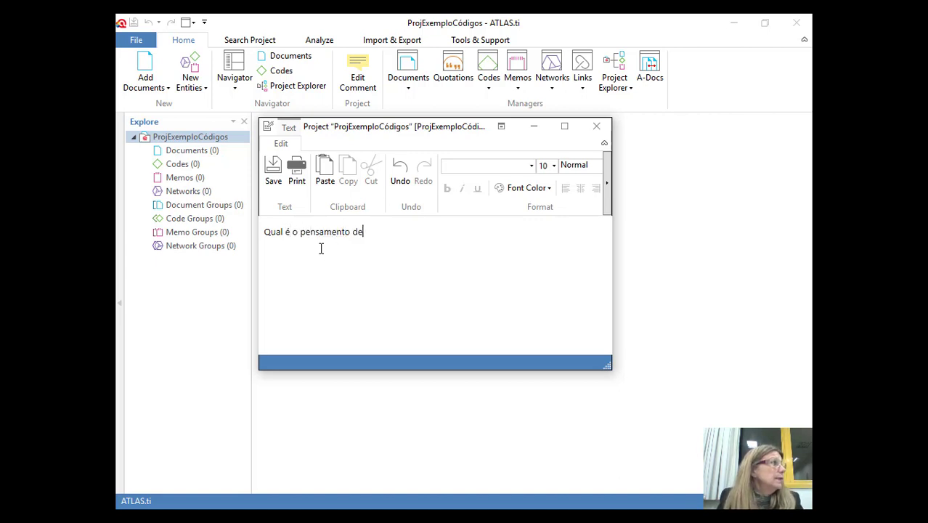
type("Fouc")
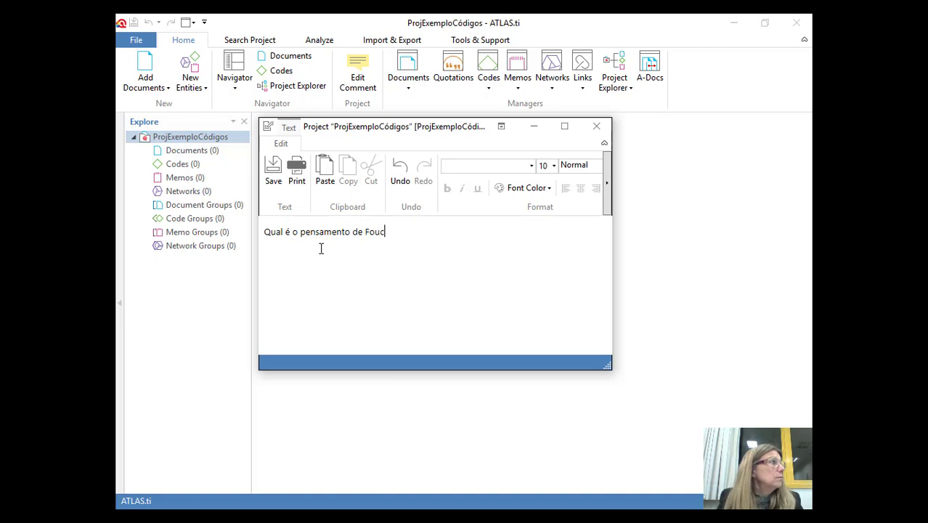
type("ou")
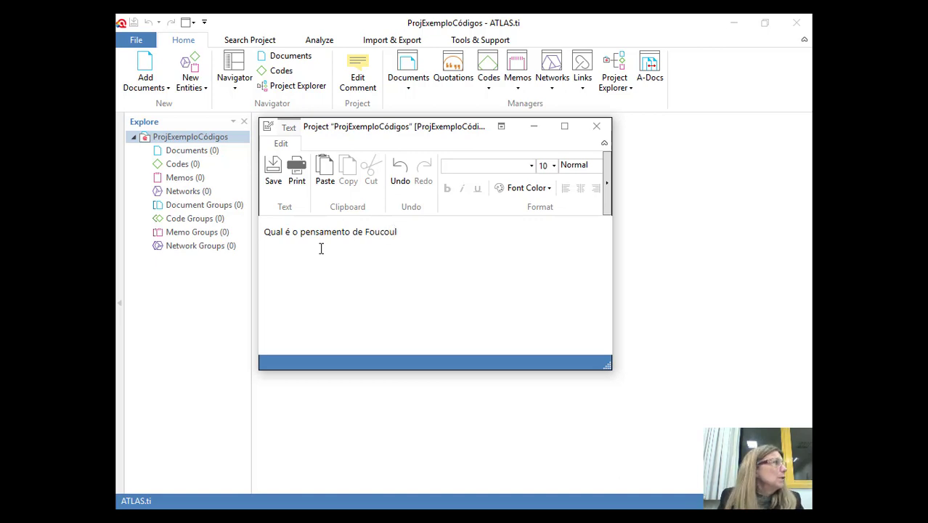
key("BackSpace")
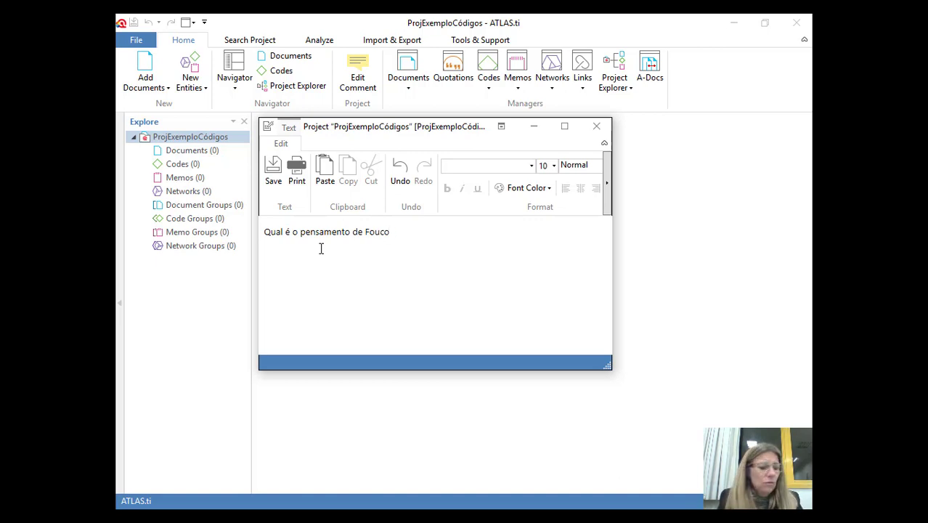
type("ut")
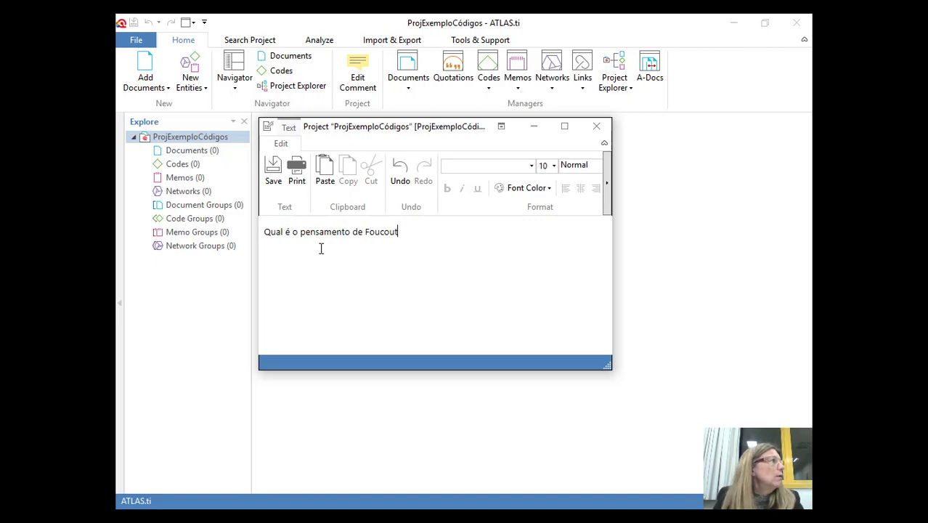
key("BackSpace")
key("BackSpace")
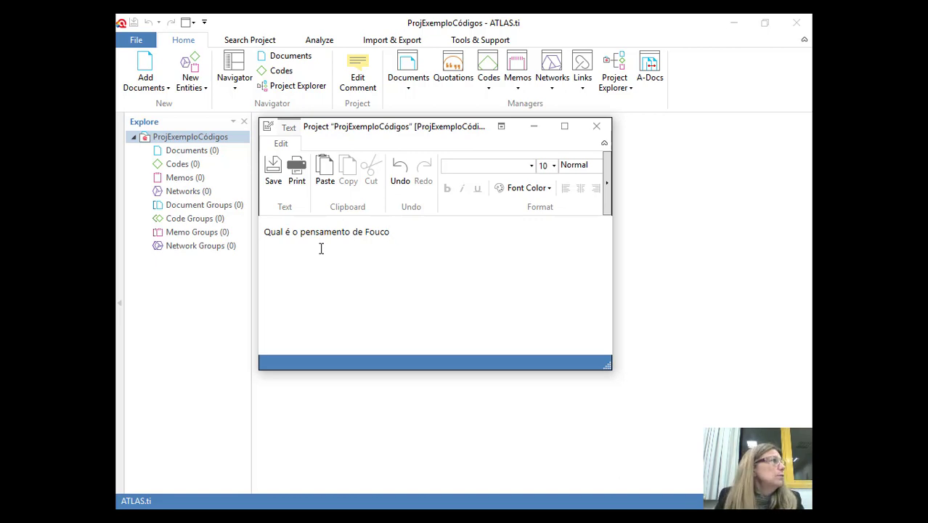
type("t")
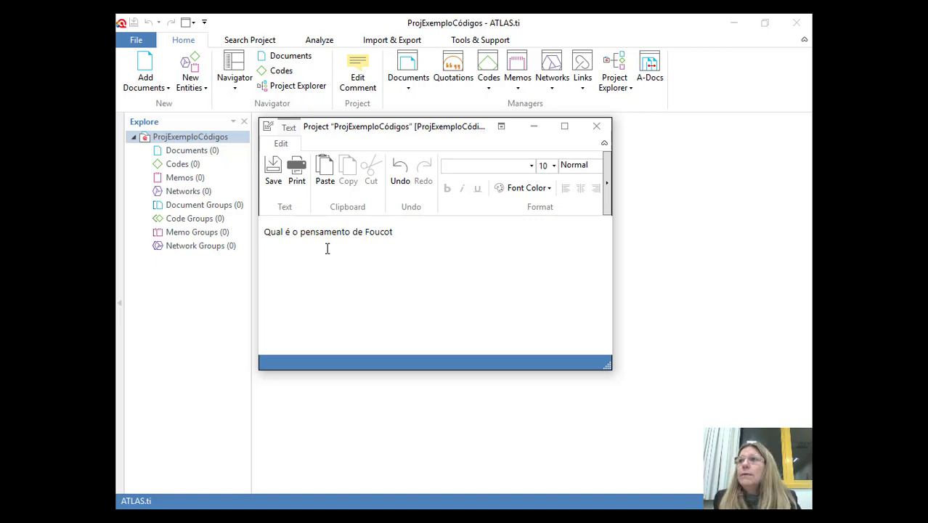
type("e")
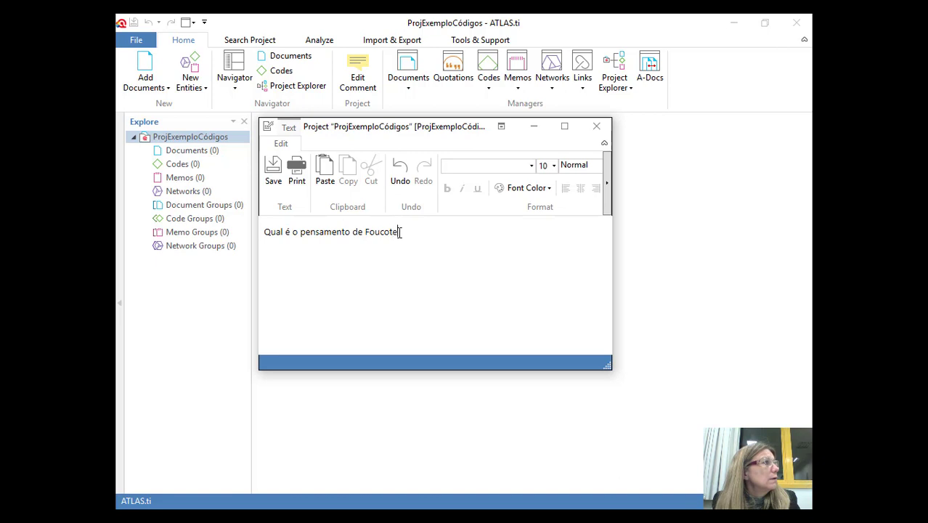
key("BackSpace")
key("BackSpace")
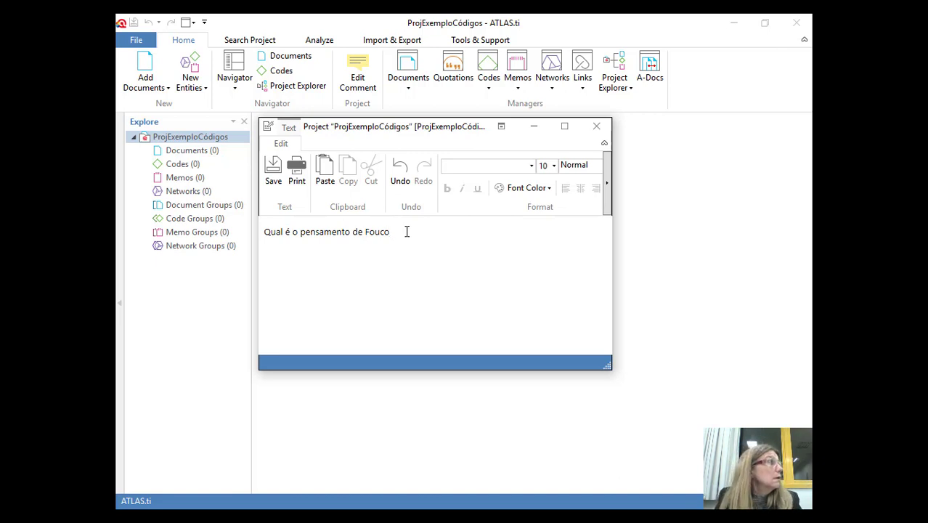
key("BackSpace")
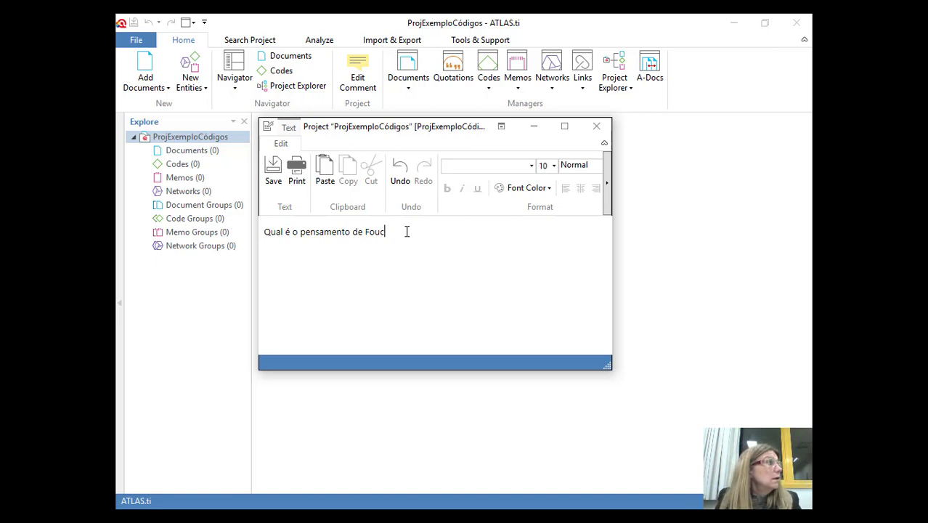
- Complete the project comment as "Qual é o pensamento de Foucaut?", save it and close the comment editor
type("a")
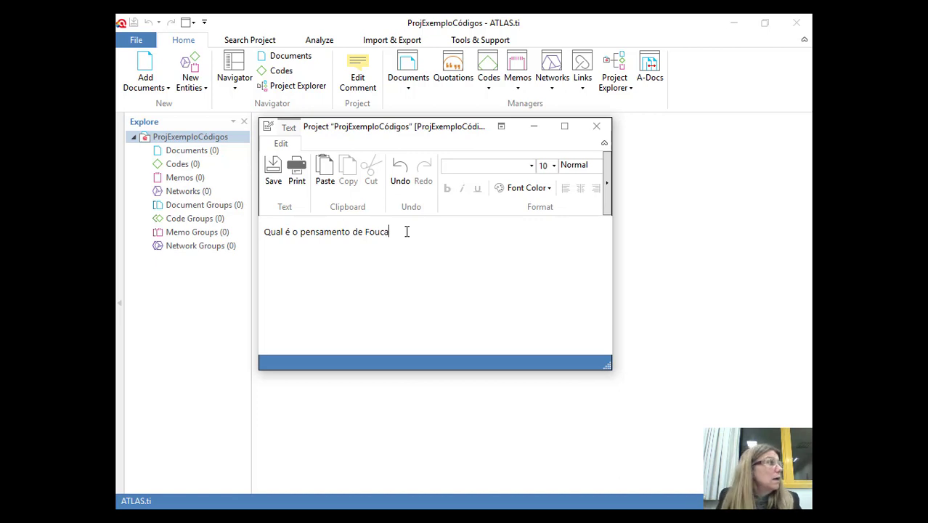
type("u")
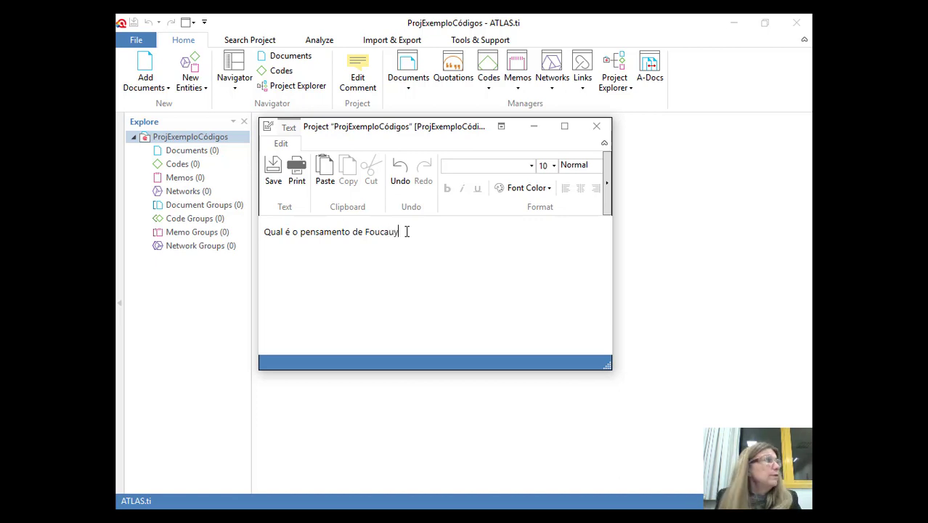
type("t")
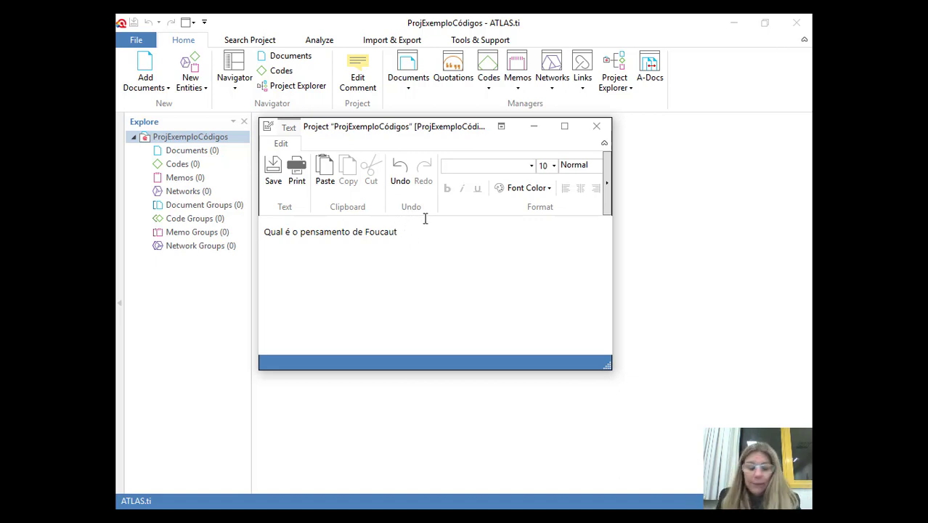
type("?")
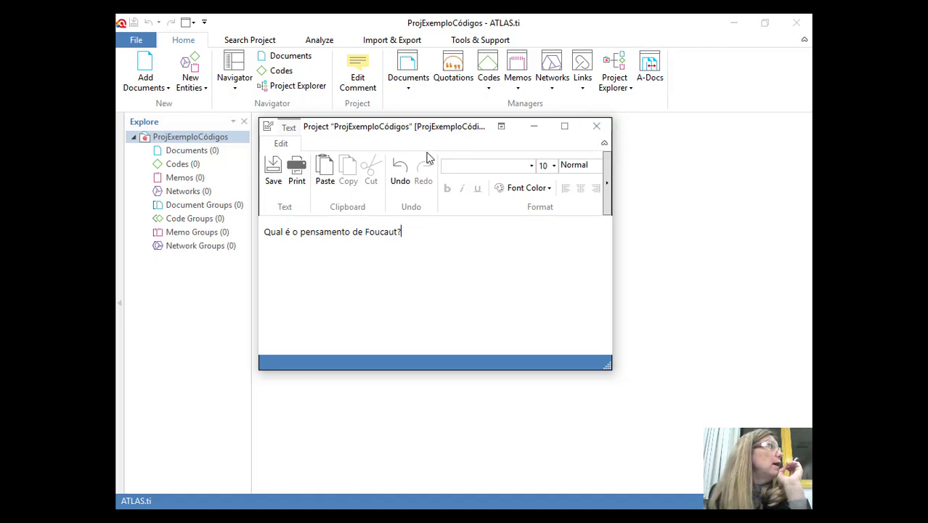
left_click(270, 176)
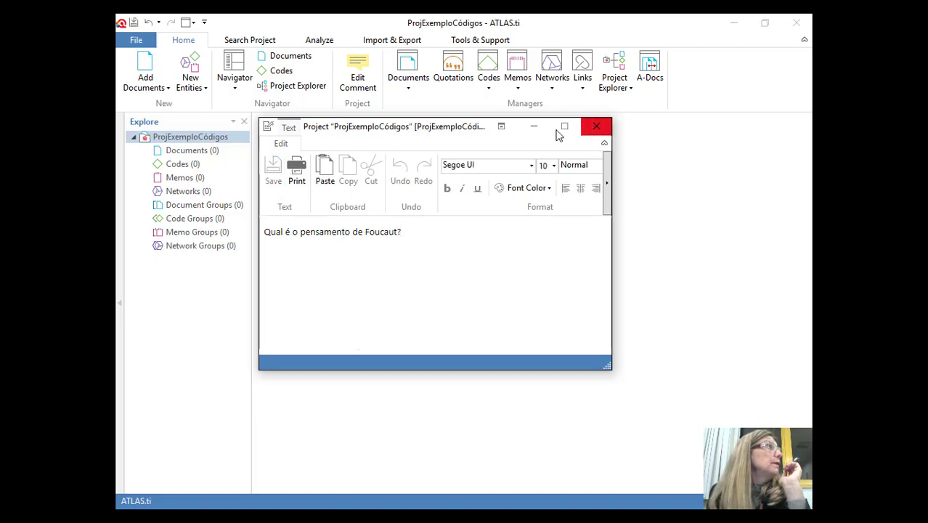
left_click(594, 128)
- Reopen the project's comment to review the saved text, and close it again
left_click(202, 139)
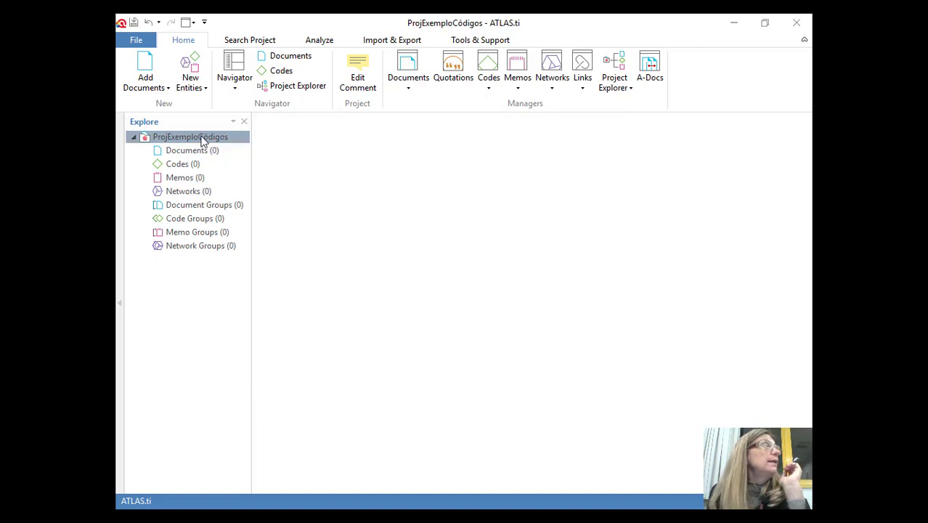
right_click(203, 140)
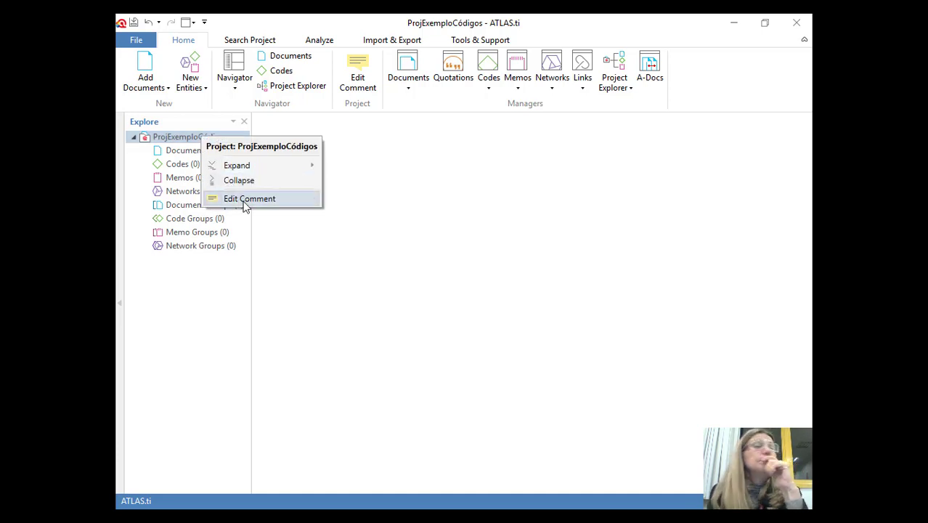
left_click(420, 133)
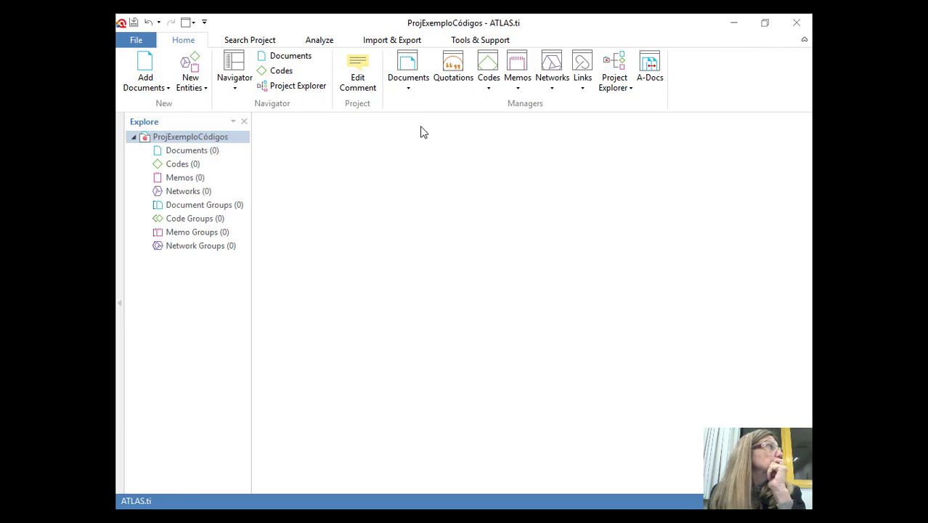
right_click(214, 143)
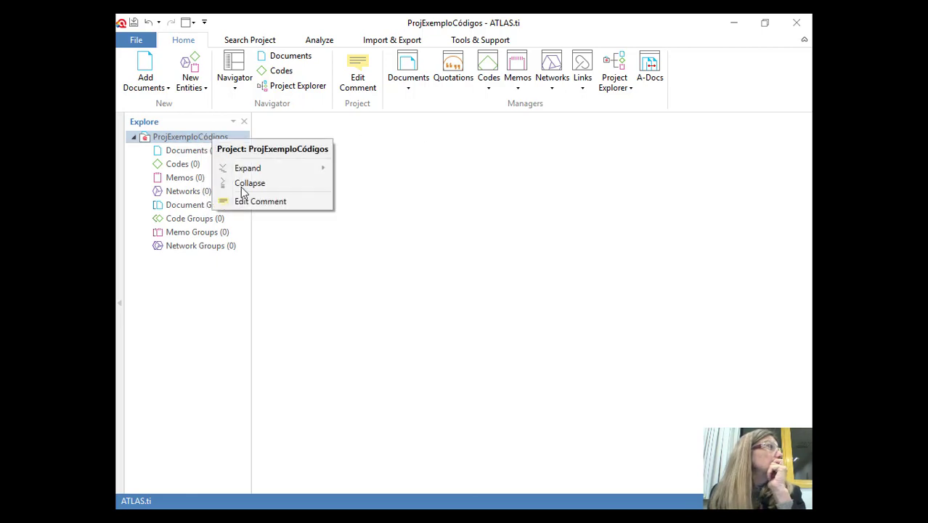
left_click(257, 202)
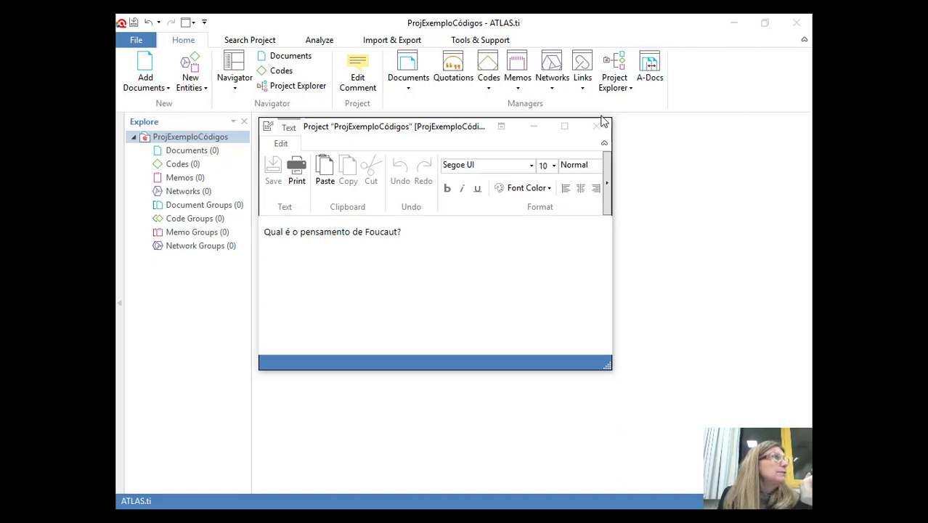
left_click(599, 133)
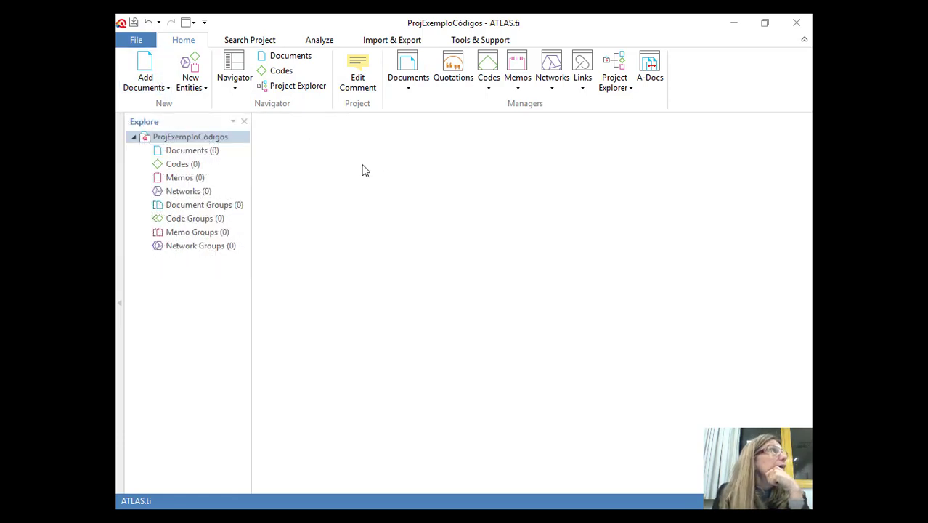
- Add the document TranscrOswaldoGiacoia from the Exemplo folder inside AnaliseDadosQuali to the project
left_click(157, 86)
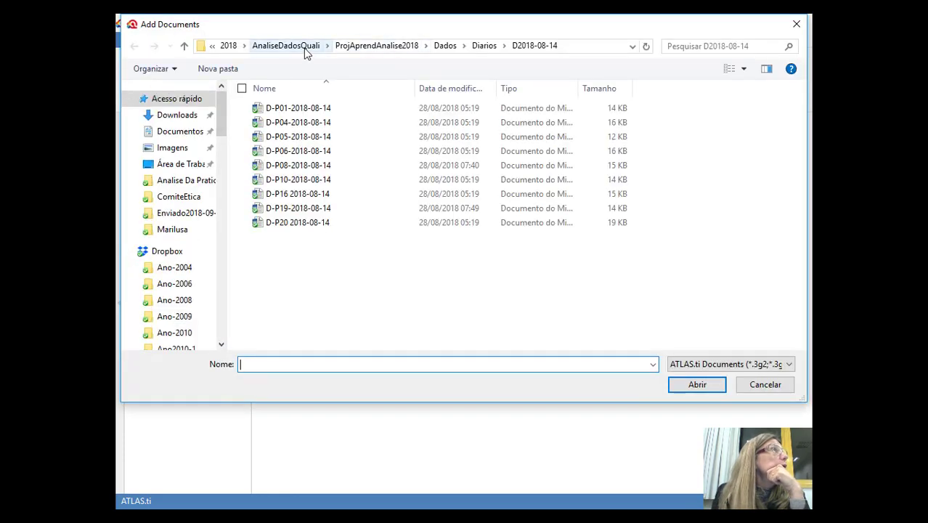
left_click(280, 51)
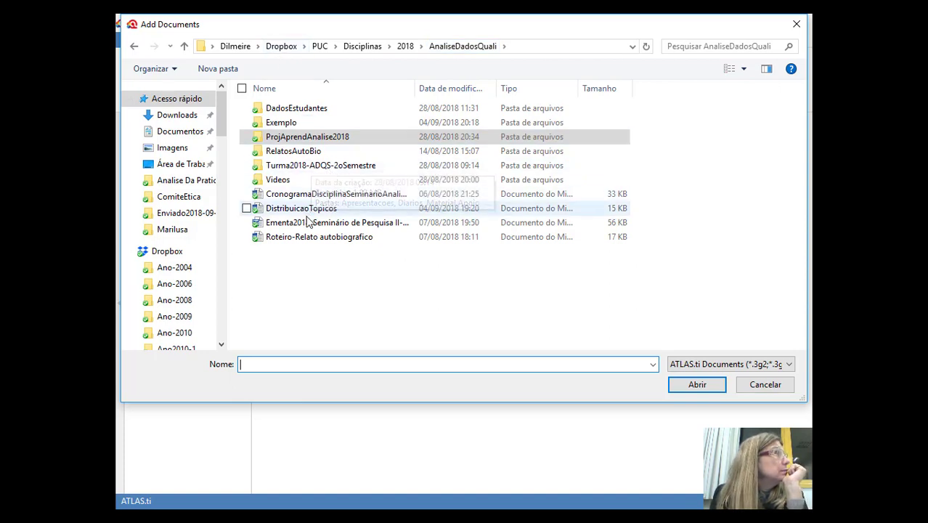
double_click(289, 122)
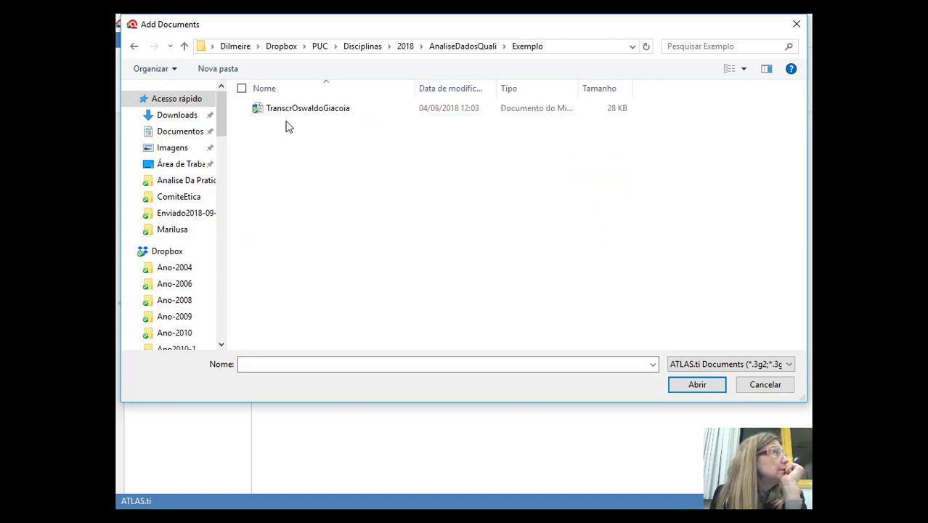
left_click(299, 115)
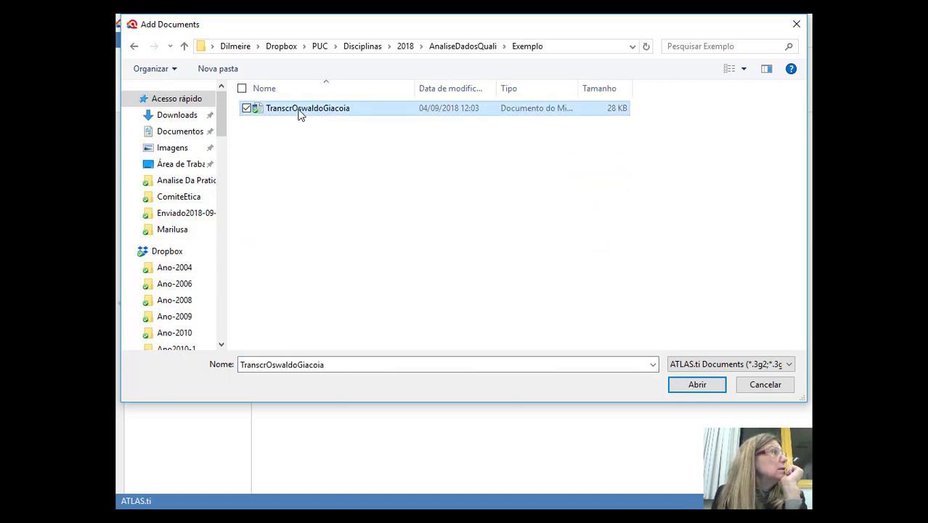
left_click(693, 385)
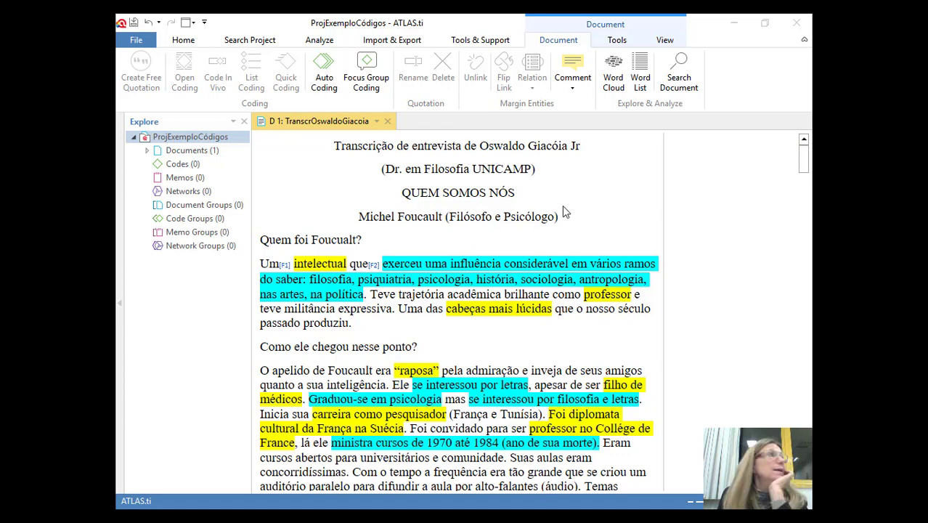
- Expand the project's document list to check the added transcript, and collapse it again
left_click(146, 150)
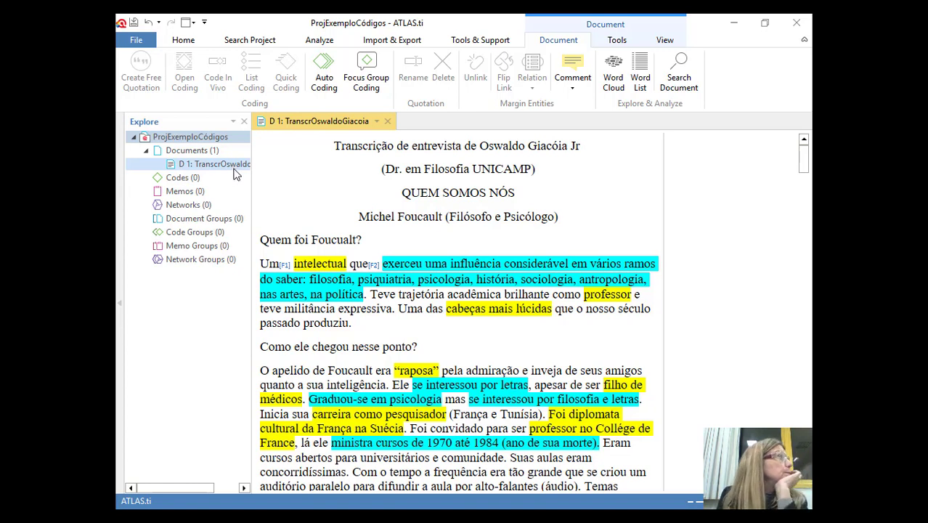
left_click(146, 151)
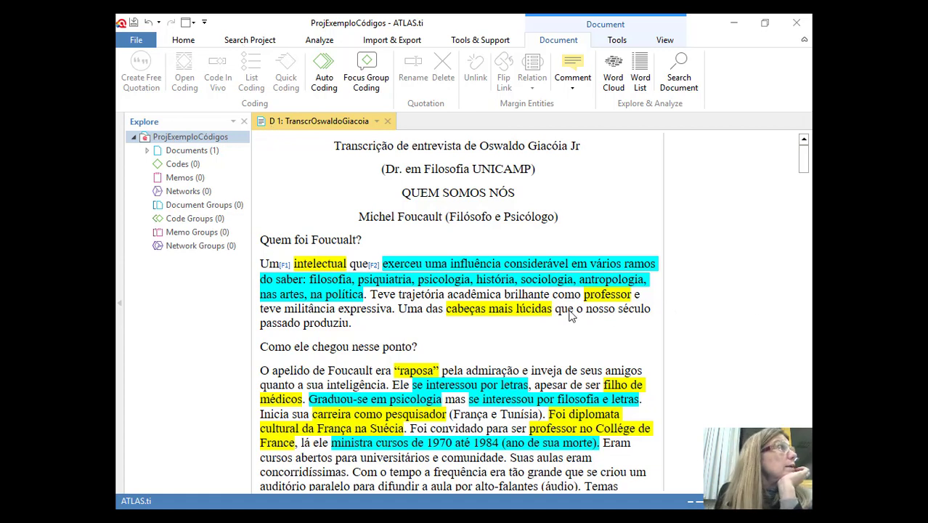
left_click(178, 40)
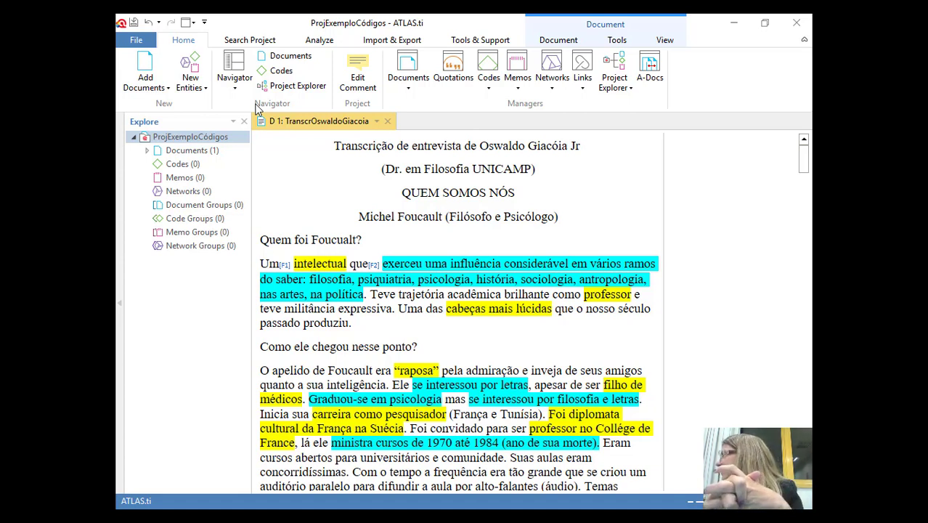
left_click(207, 90)
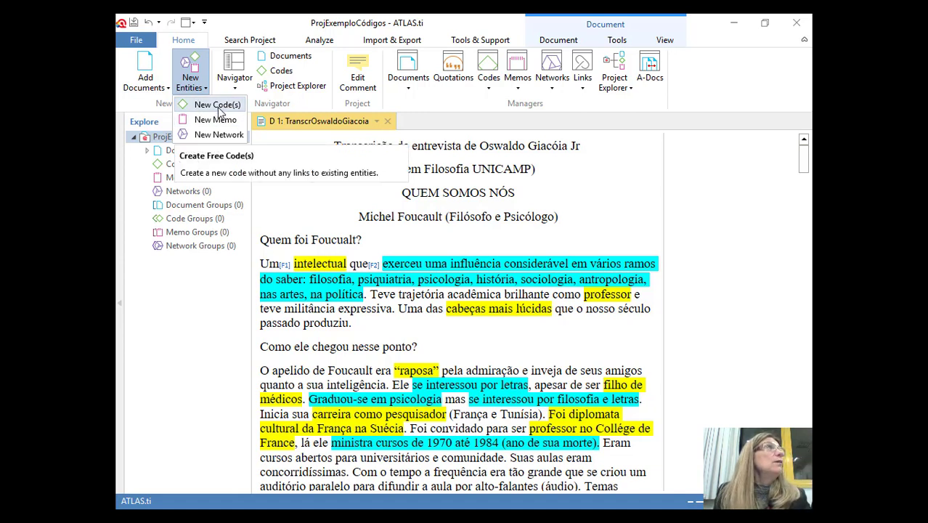
left_click(218, 107)
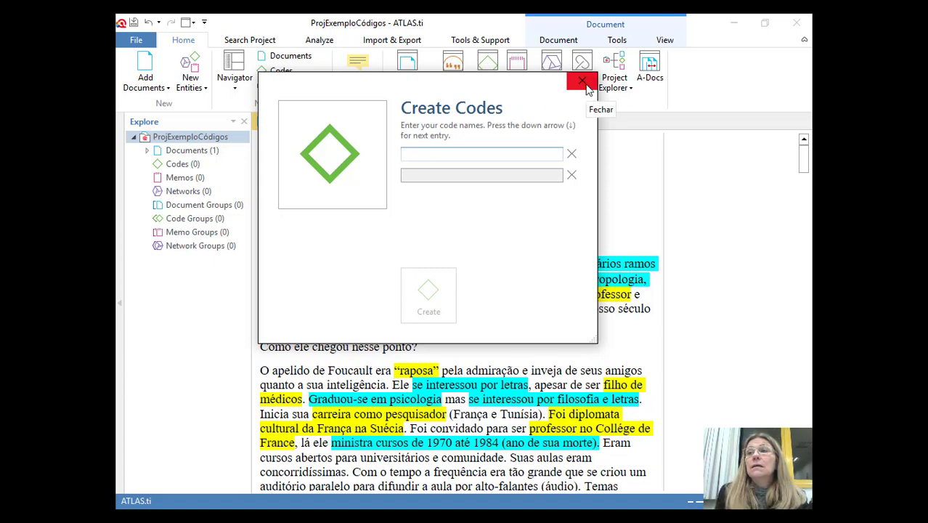
left_click(583, 82)
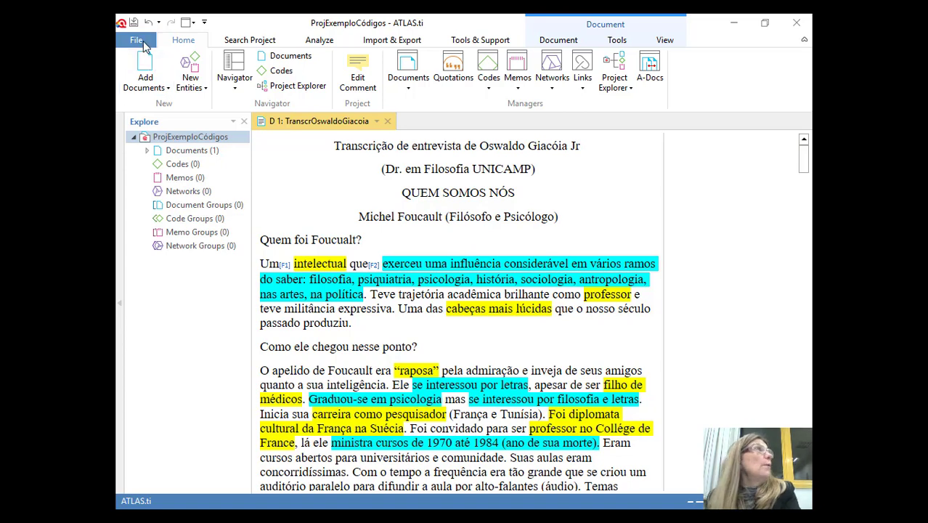
- Review the available commands for project search, analysis, import and export, support, document coding, document tools and margin display
left_click(237, 41)
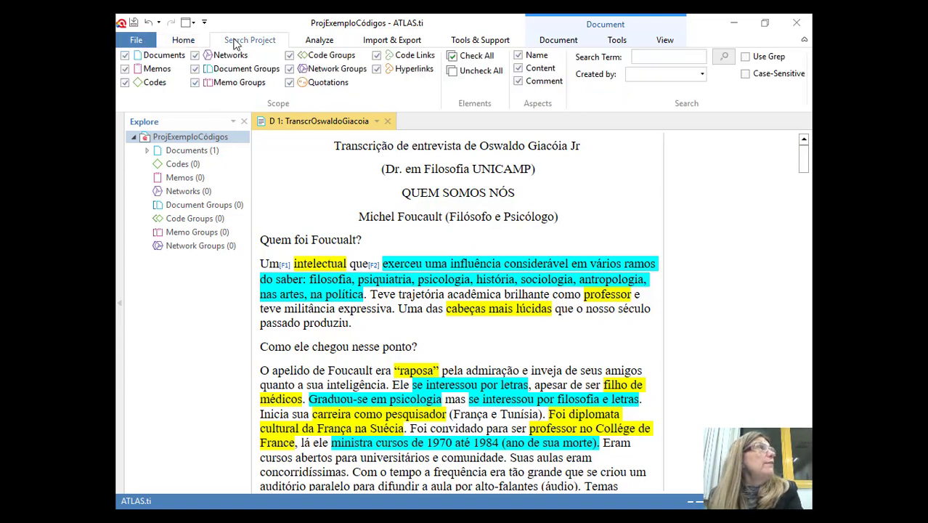
left_click(137, 41)
left_click(143, 41)
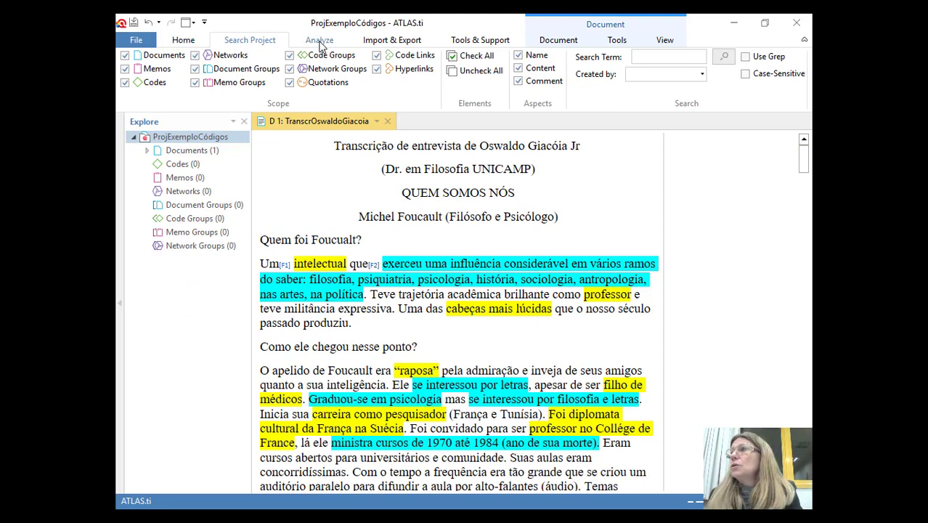
left_click(319, 44)
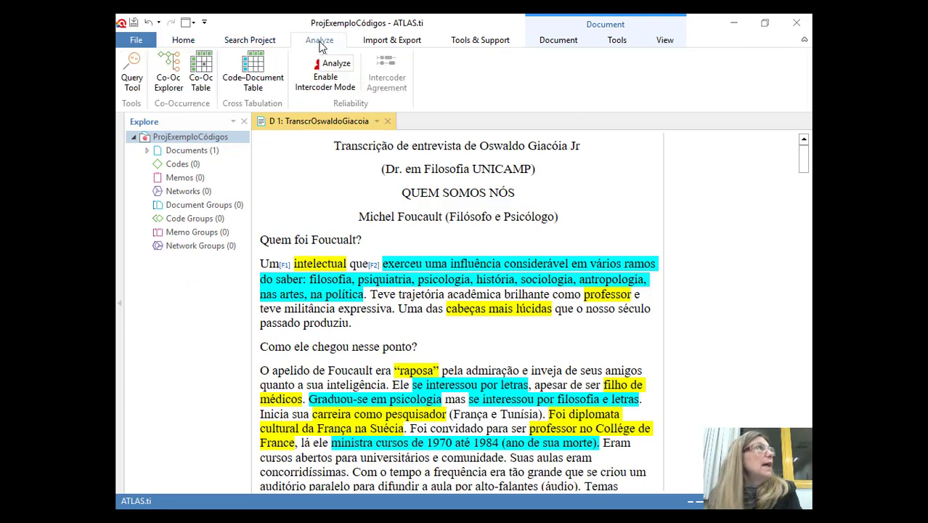
left_click(186, 44)
left_click(240, 42)
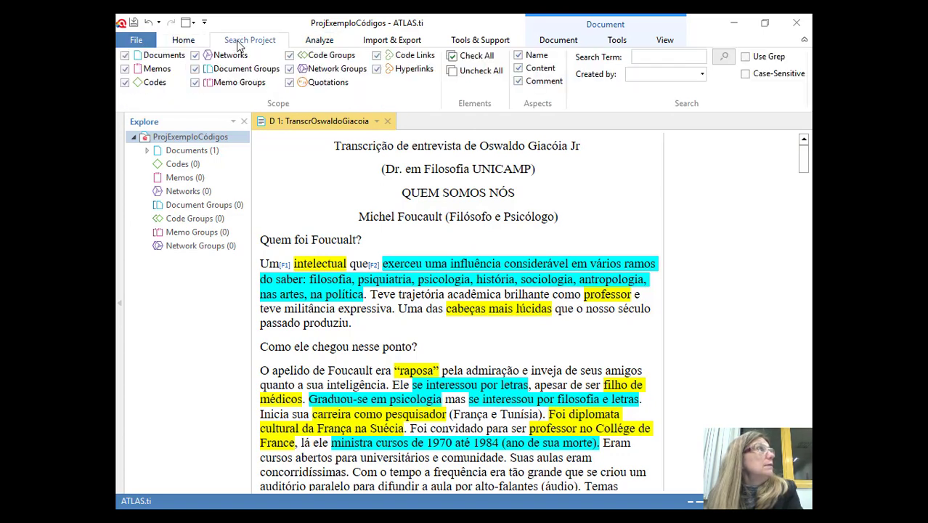
left_click(184, 42)
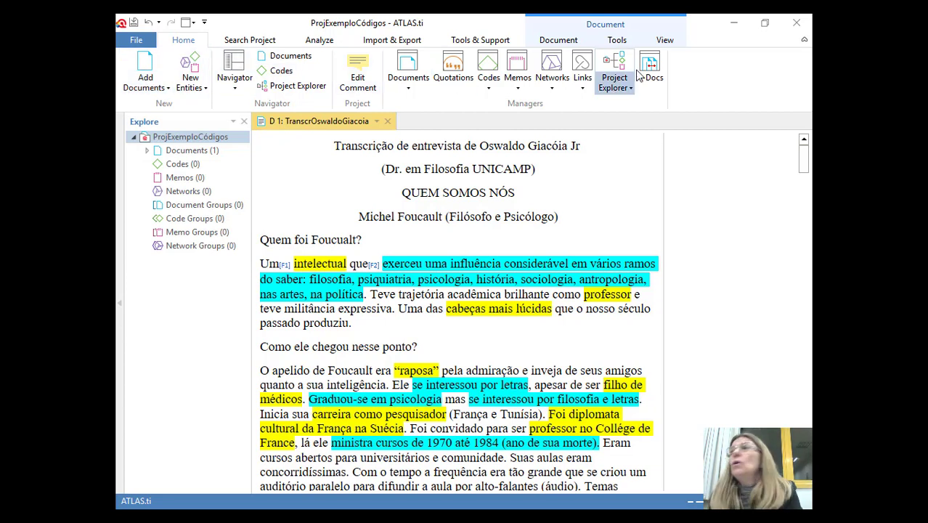
left_click(268, 41)
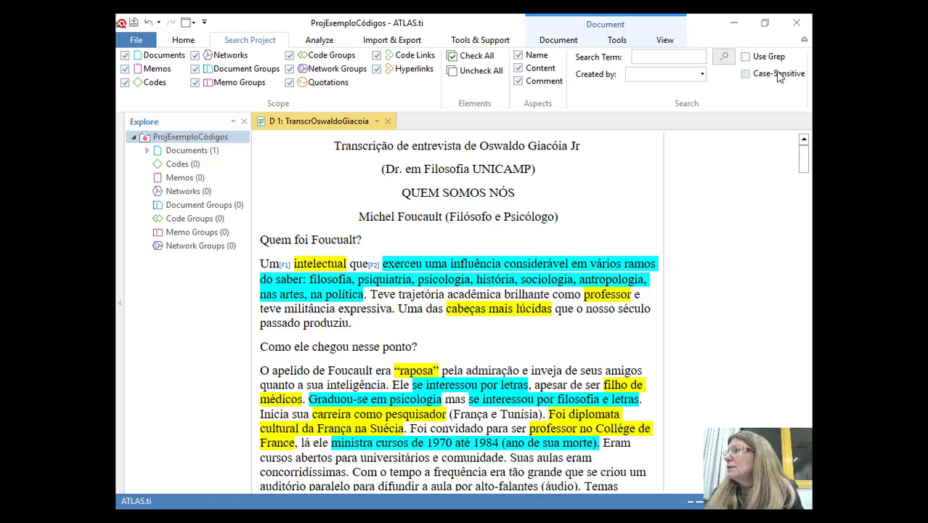
left_click(317, 40)
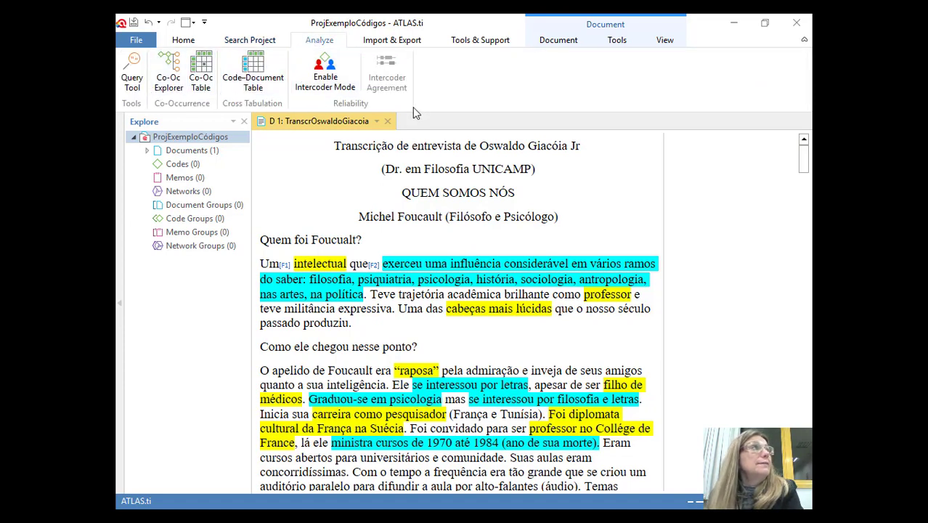
left_click(412, 44)
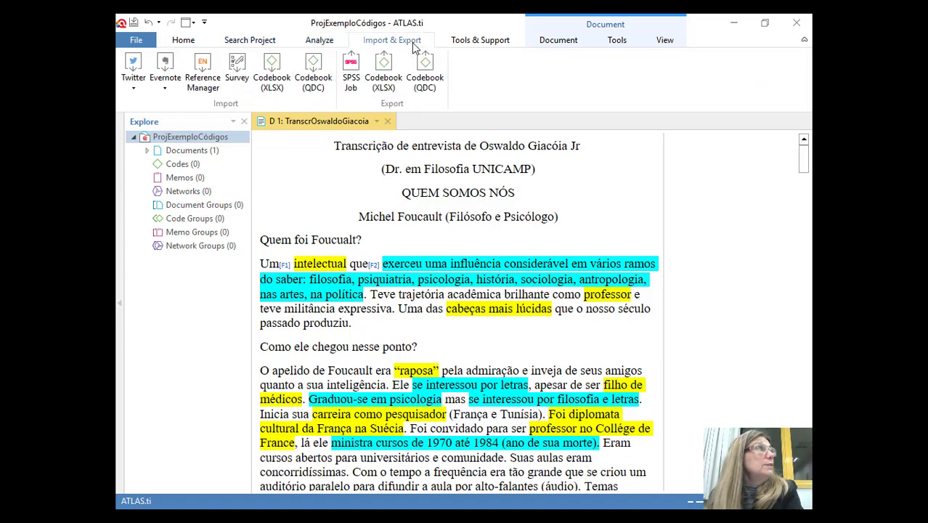
left_click(475, 45)
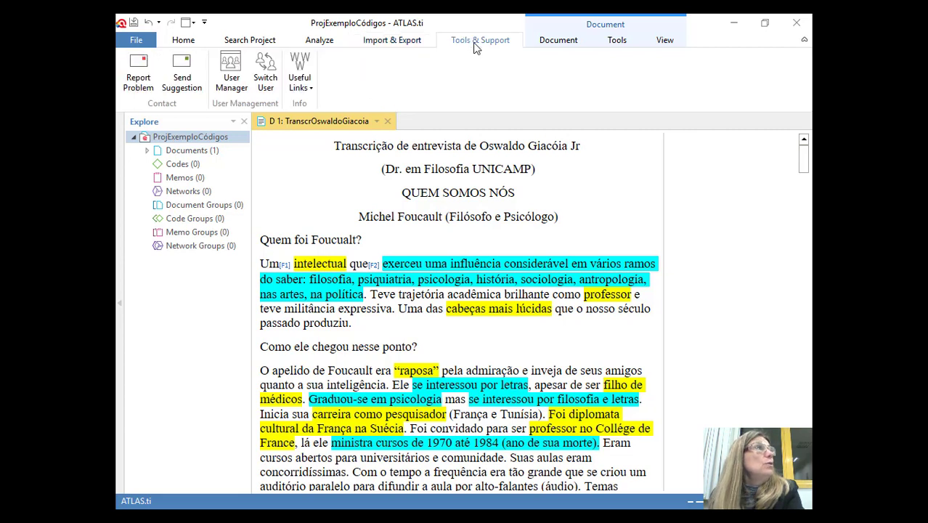
left_click(564, 40)
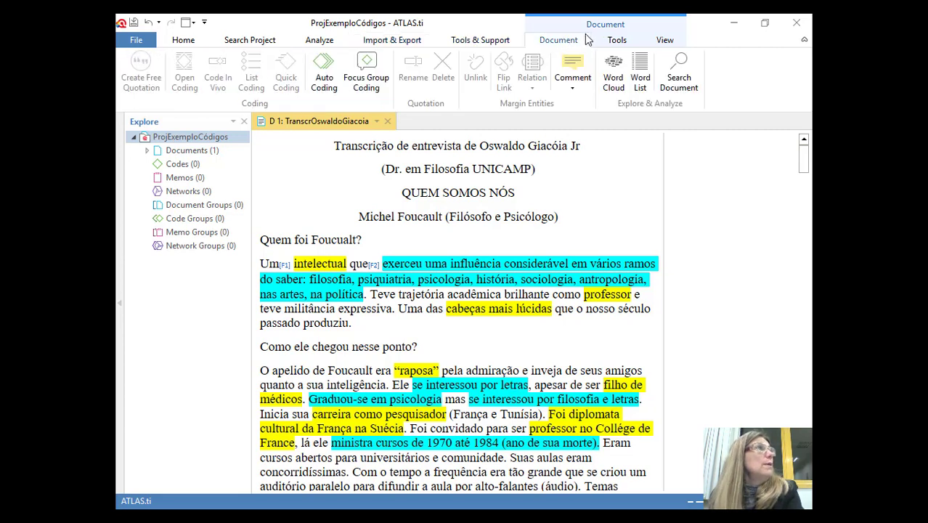
left_click(623, 41)
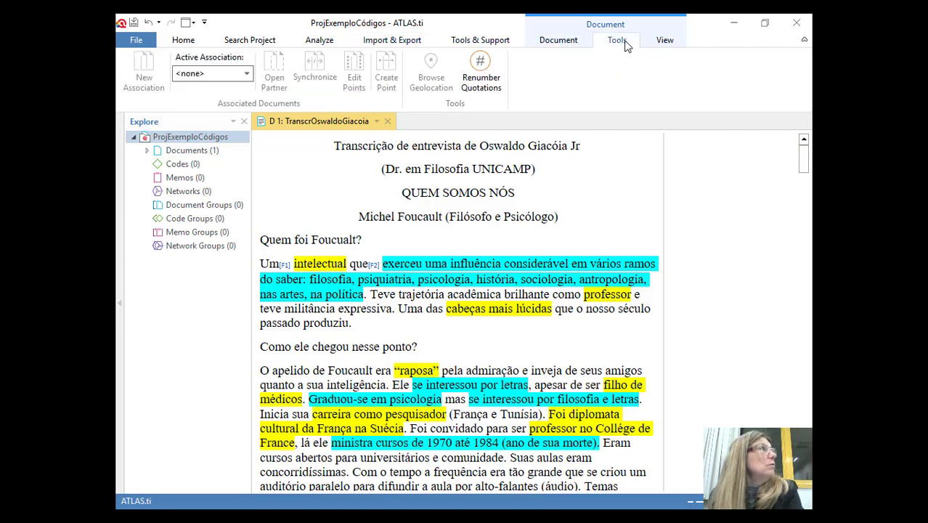
left_click(664, 41)
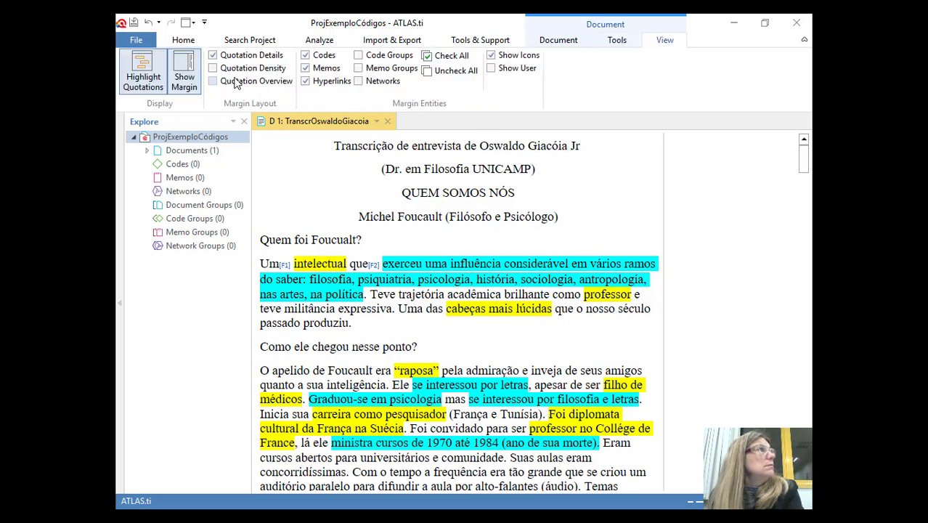
- Start creating new free codes and enter "Quem Foi" as the first code name
left_click(186, 41)
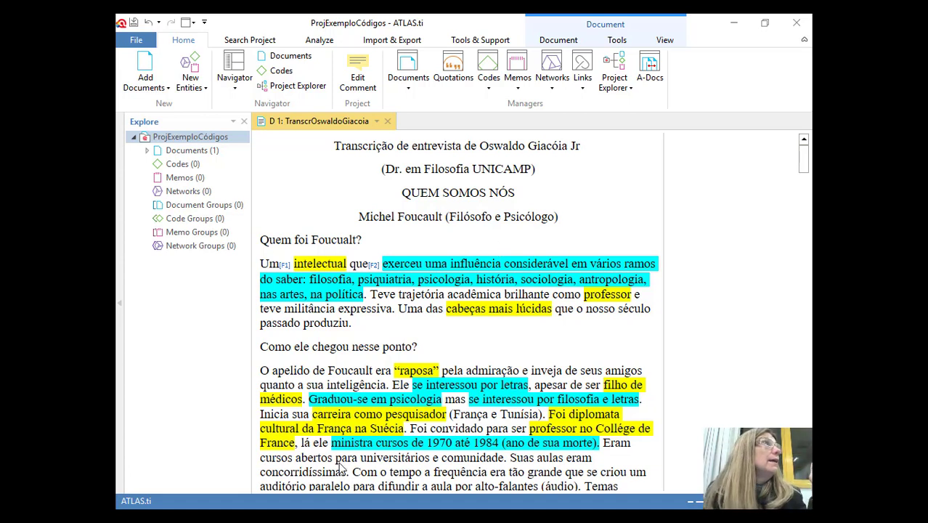
left_click(202, 85)
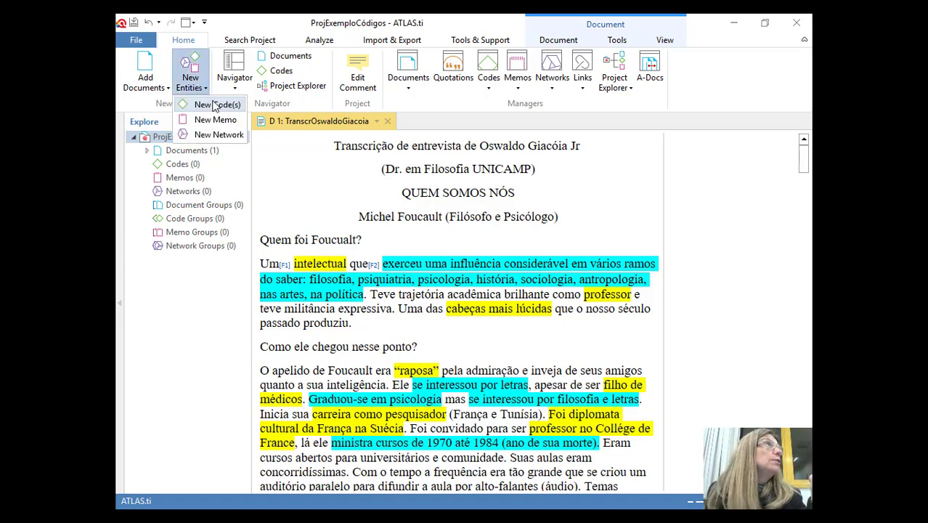
left_click(215, 106)
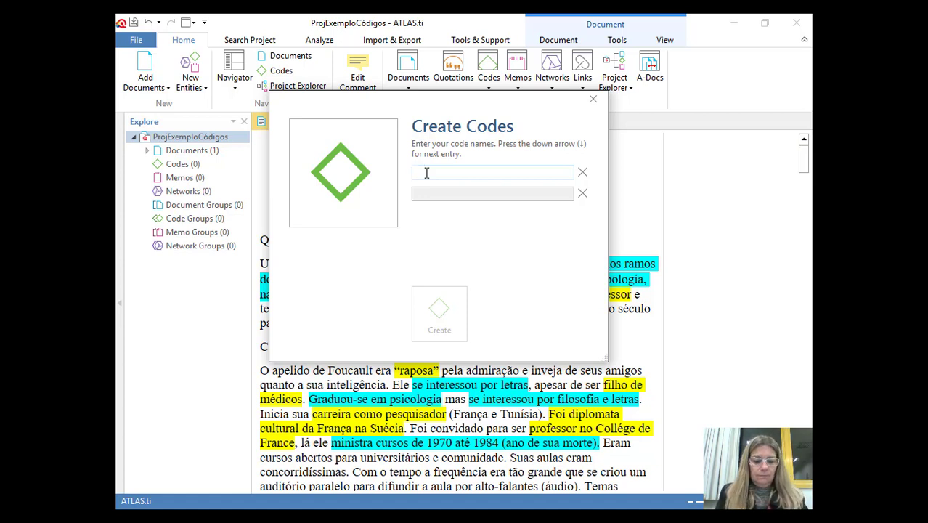
type("Quem")
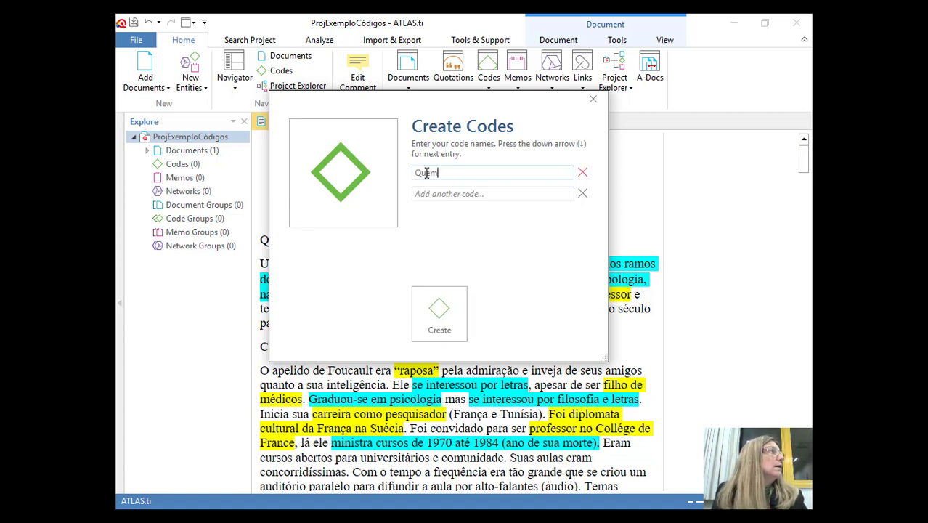
type(" Foi")
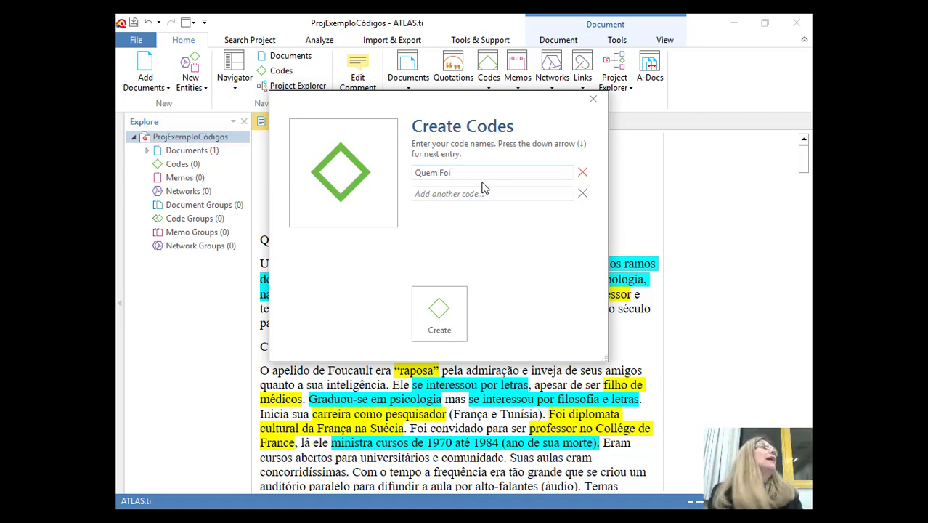
- Replace the first code name with "Identidade"
left_click_drag(459, 172, 383, 176)
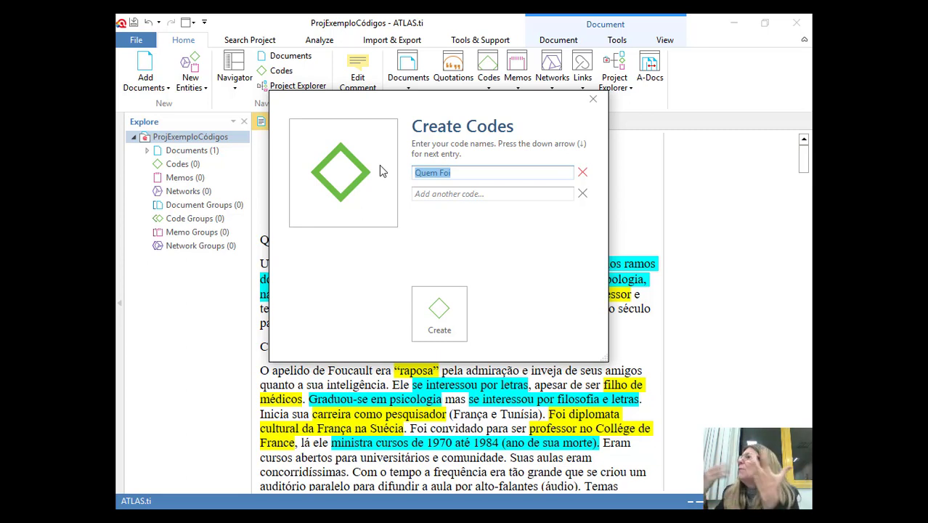
key("BackSpace")
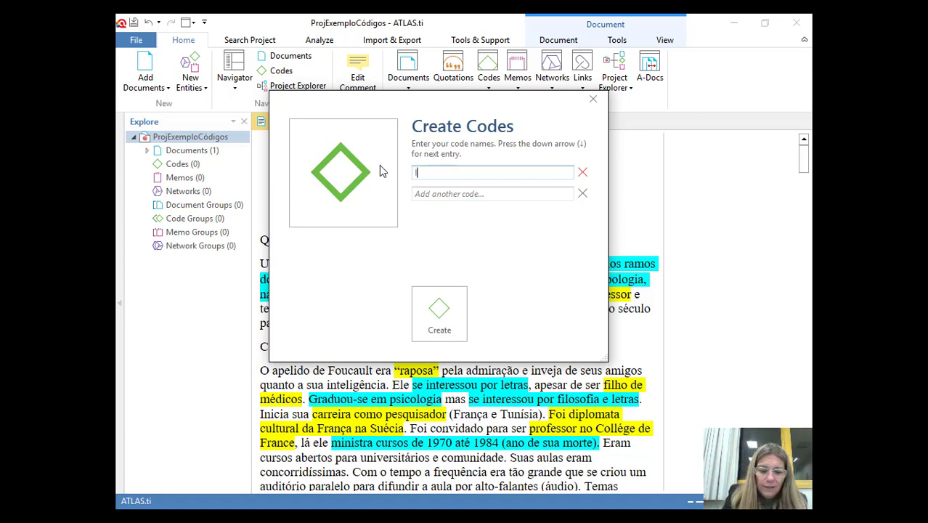
type("Identi")
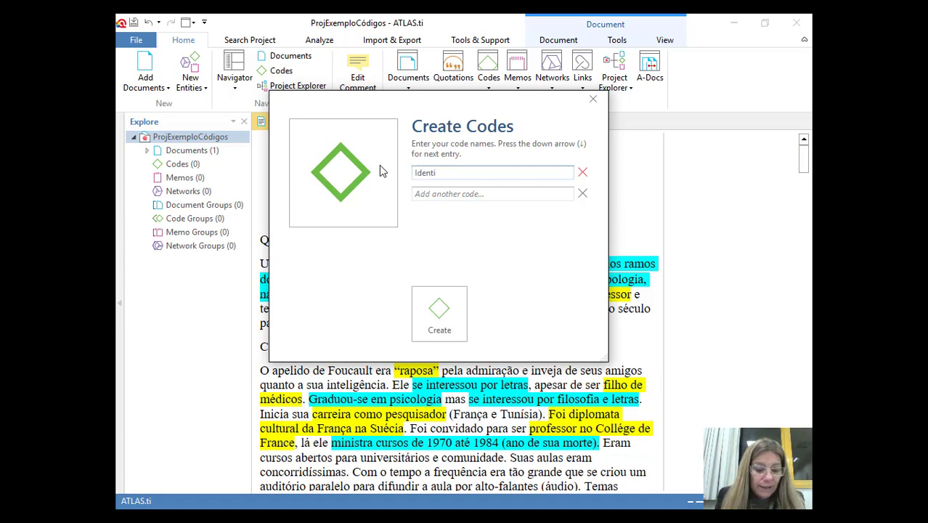
type("fica")
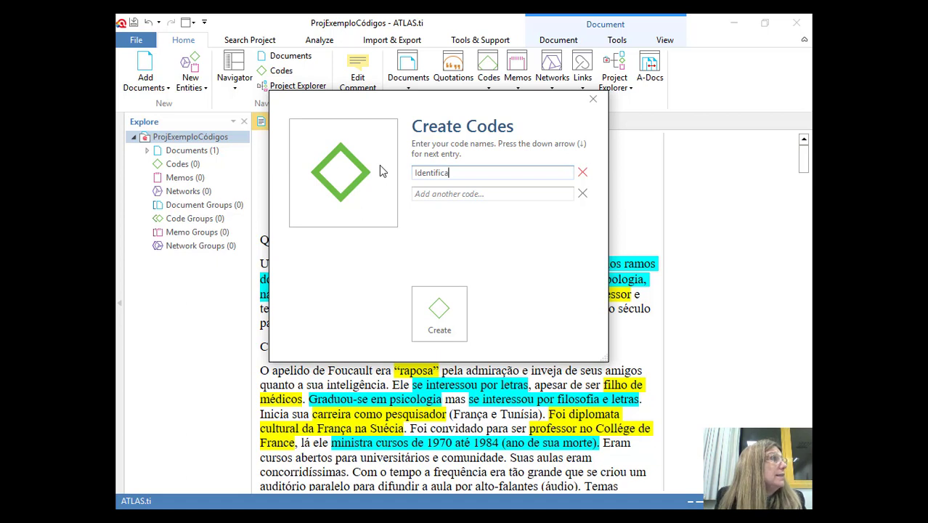
key("BackSpace")
key("BackSpace")
key("BackSpace")
key("BackSpace")
type("dade")
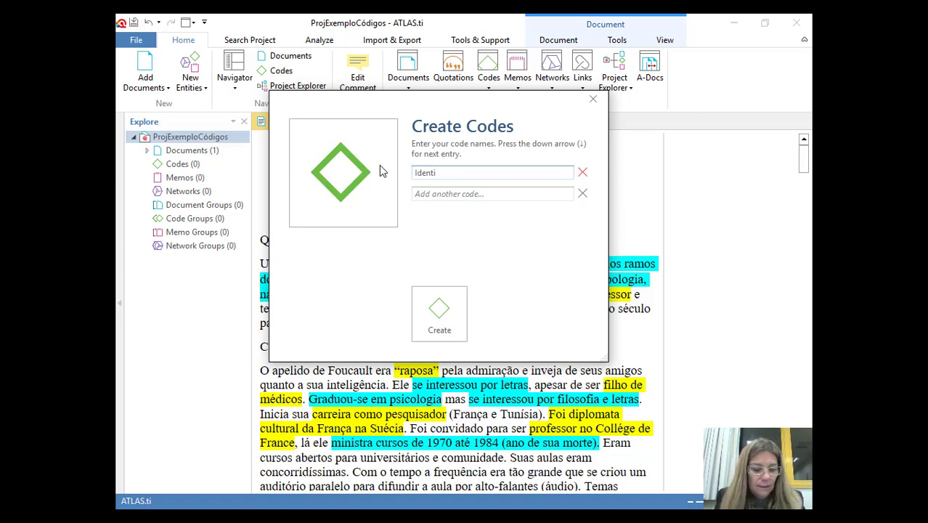
- Enter "Realizações" as the second name in the list of codes being created
left_click(458, 194)
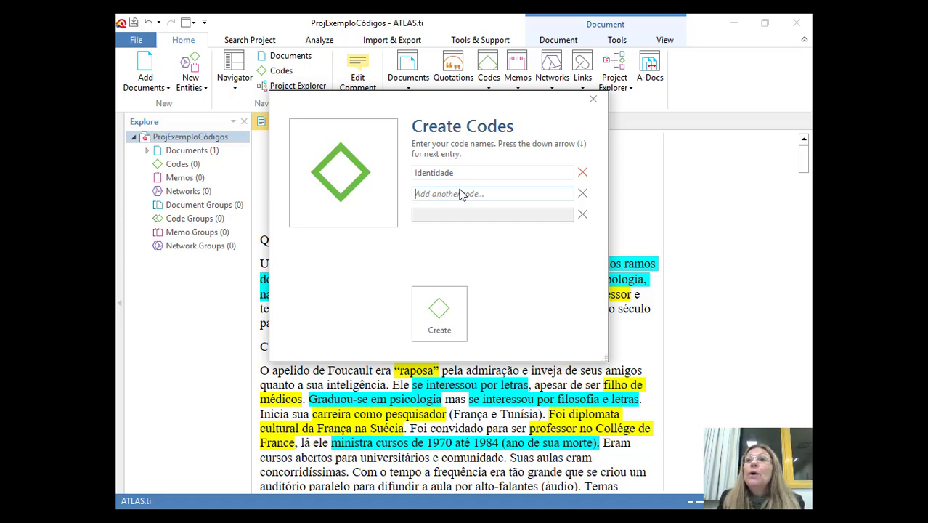
type("R")
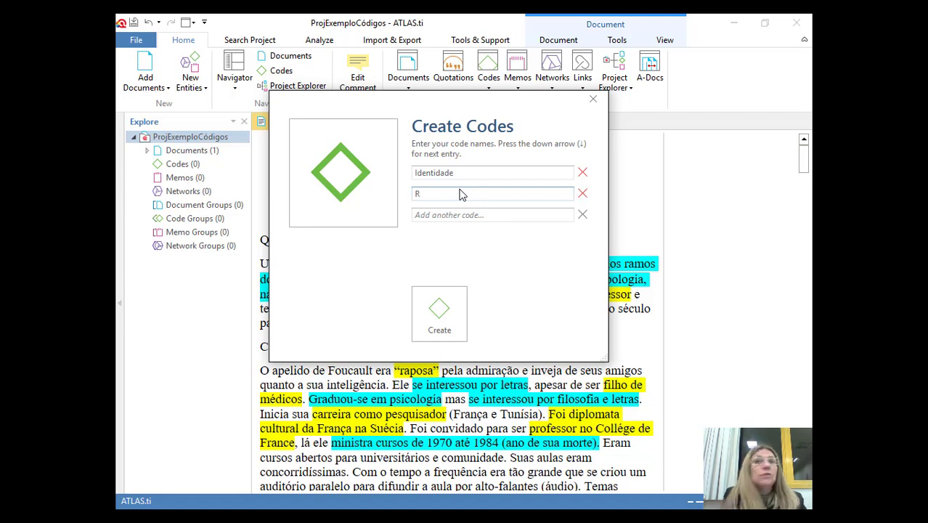
type("ea")
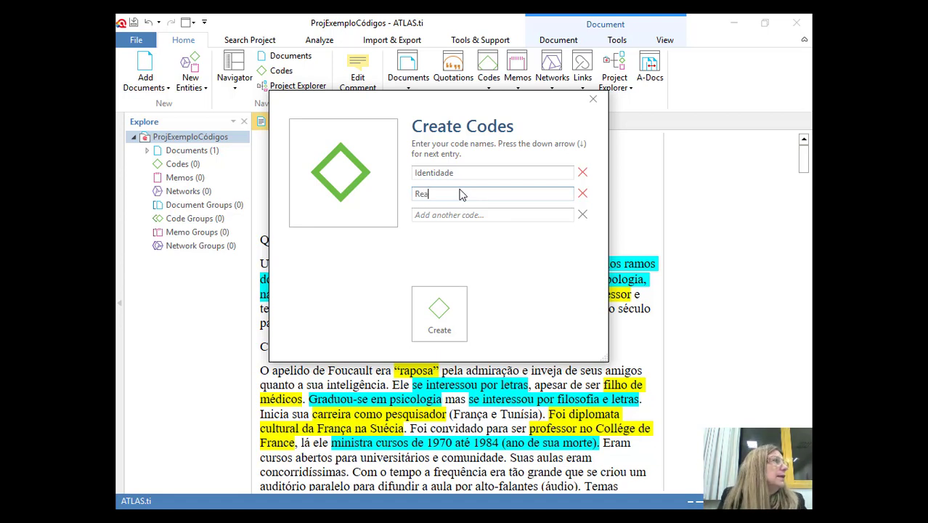
type("liz")
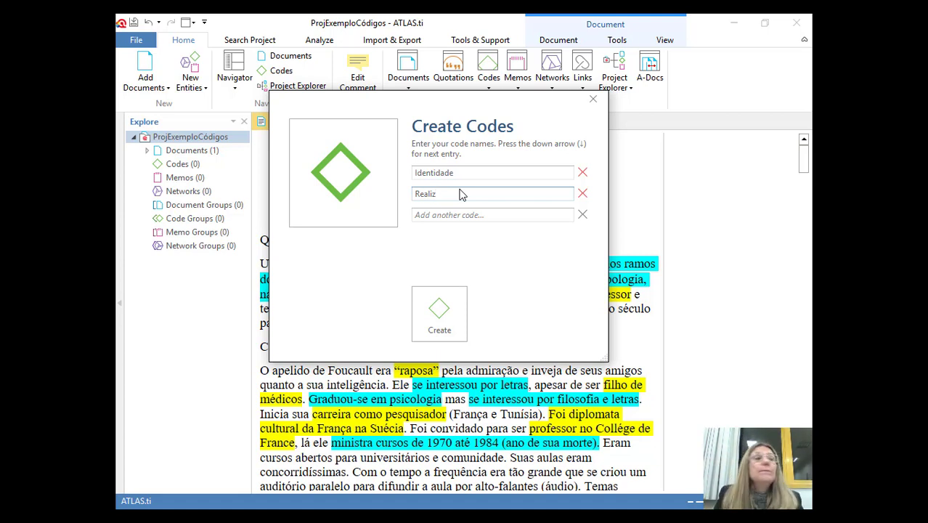
type("a")
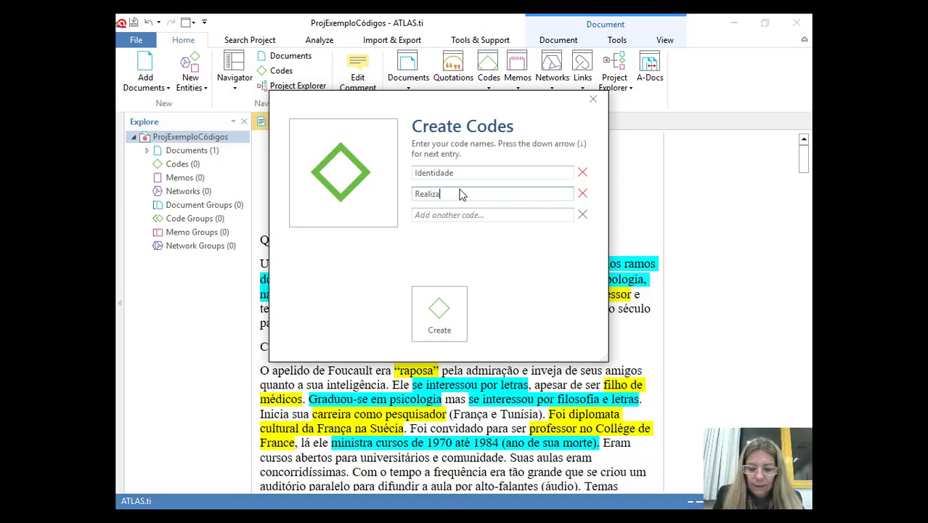
type("ções")
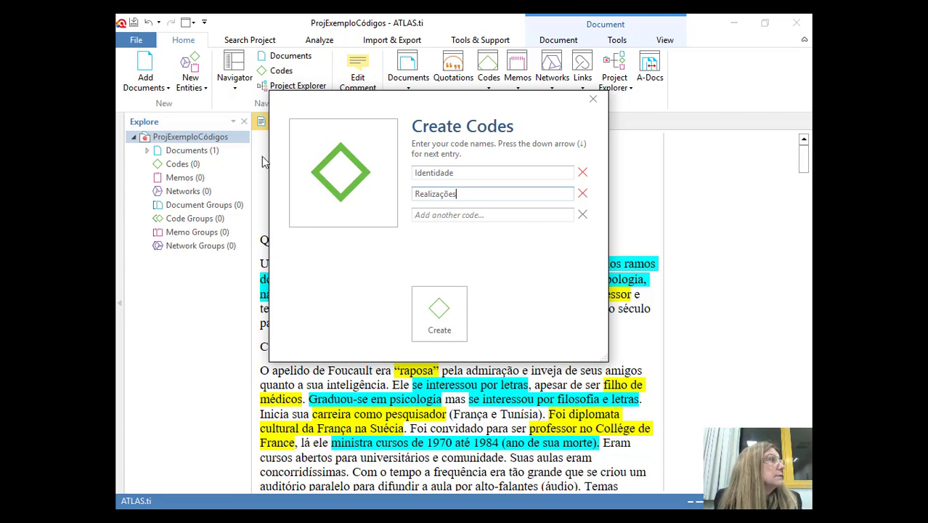
left_click(437, 217)
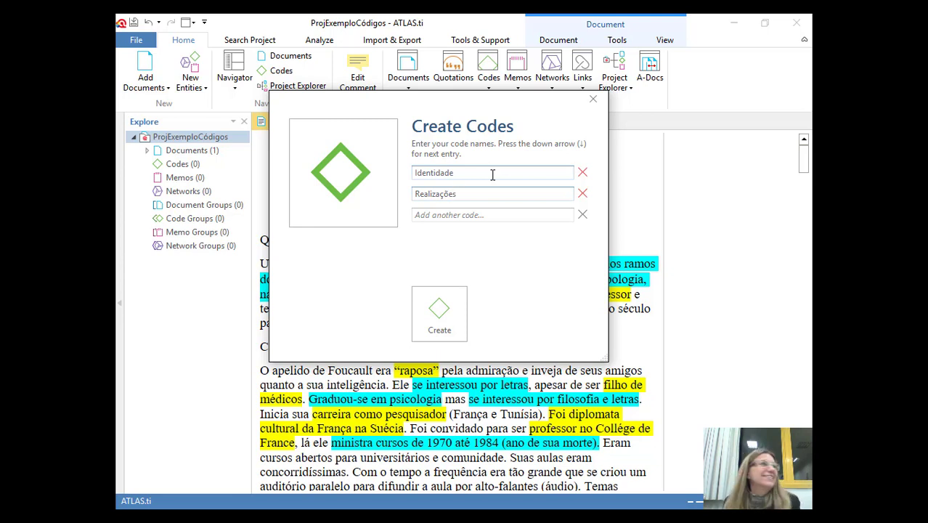
- Add "Pensamento" as the third code name and create the three listed codes
left_click(436, 216)
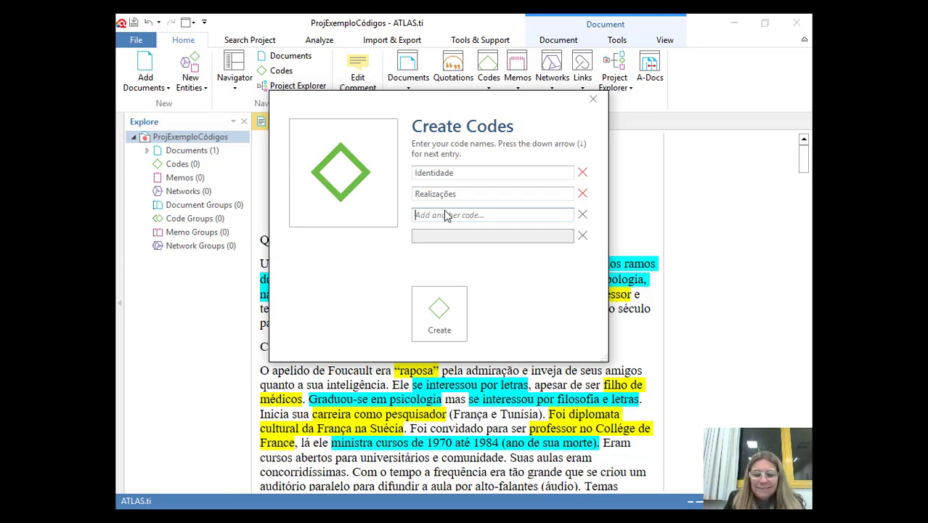
type("Pens")
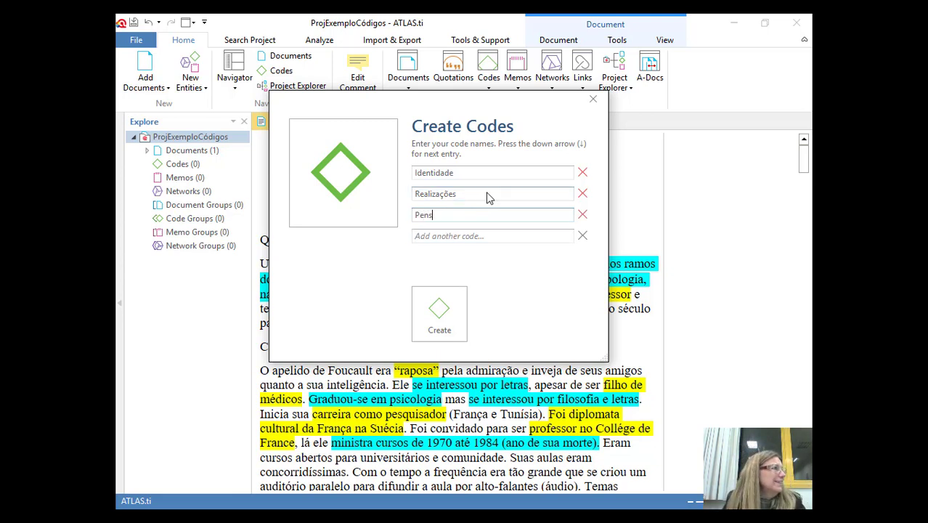
type("amento")
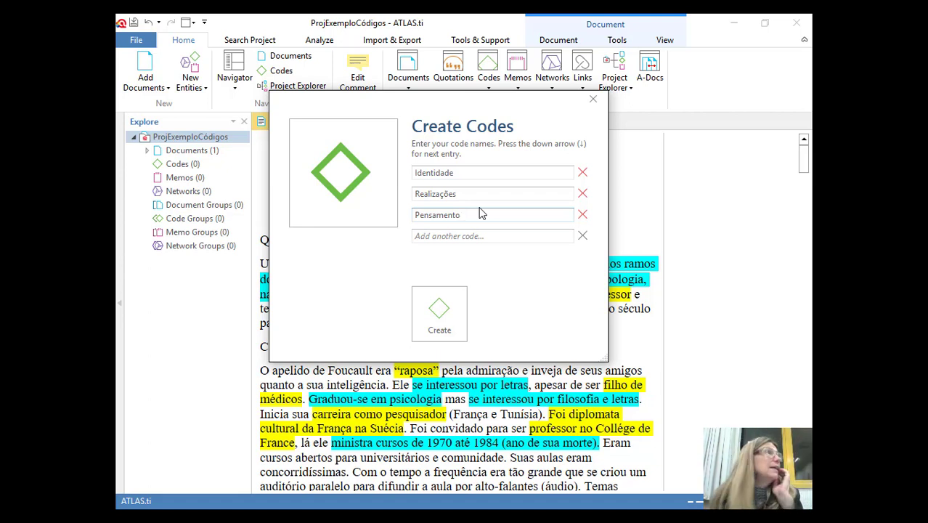
left_click(440, 314)
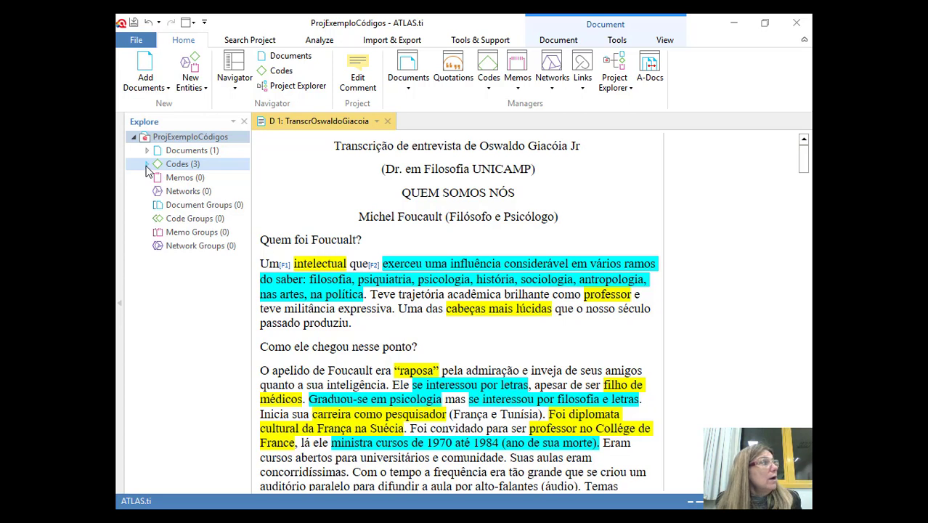
- Expand the project's code list in the explorer and look over the Identidade and Pensamento entries
left_click(146, 166)
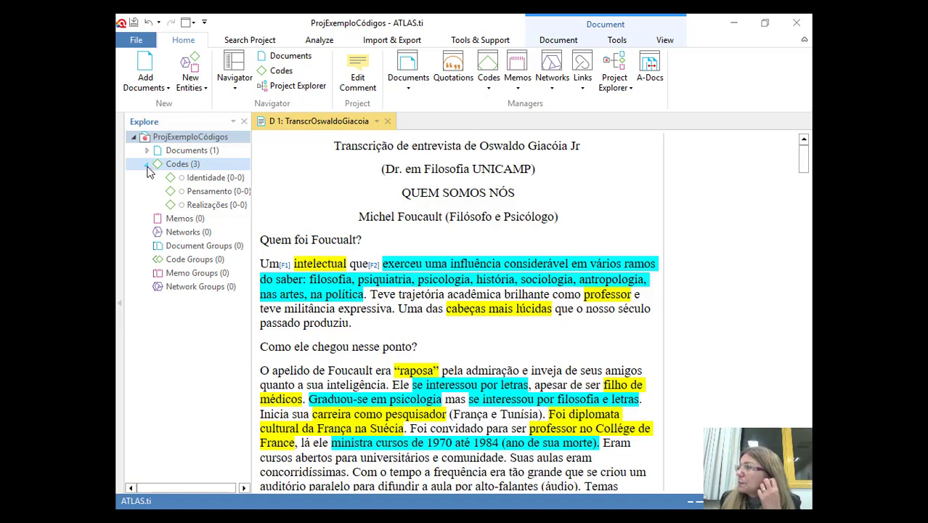
left_click(207, 179)
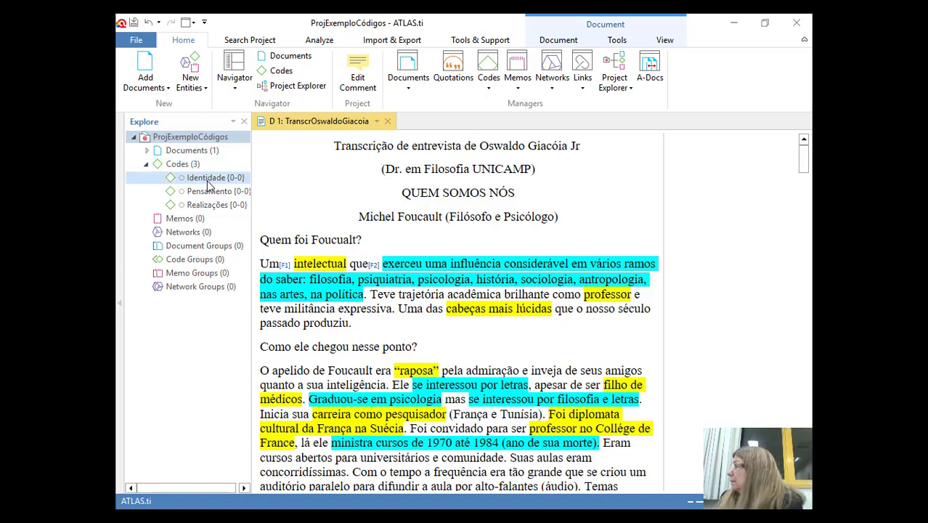
left_click(213, 190)
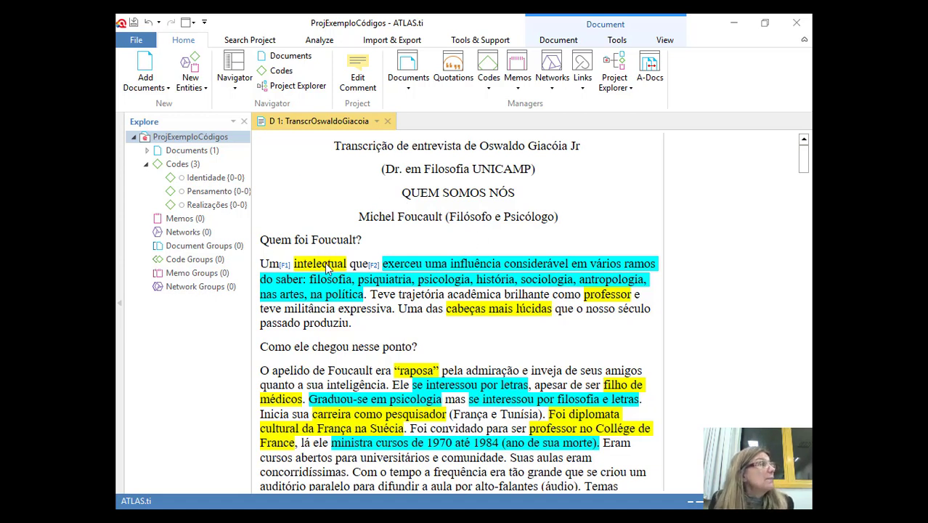
- Code the word "intelectual" in the first answer with Identidade
double_click(298, 263)
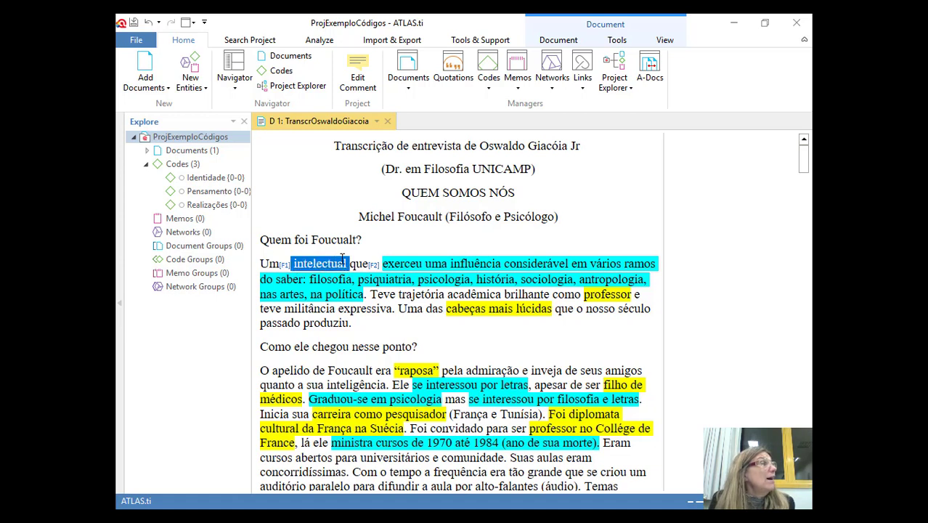
left_click(331, 289)
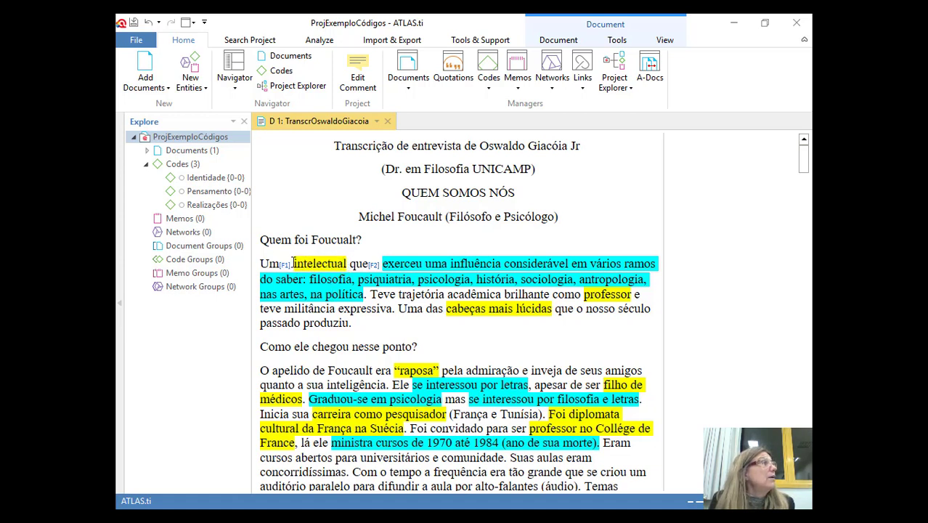
left_click_drag(292, 263, 347, 263)
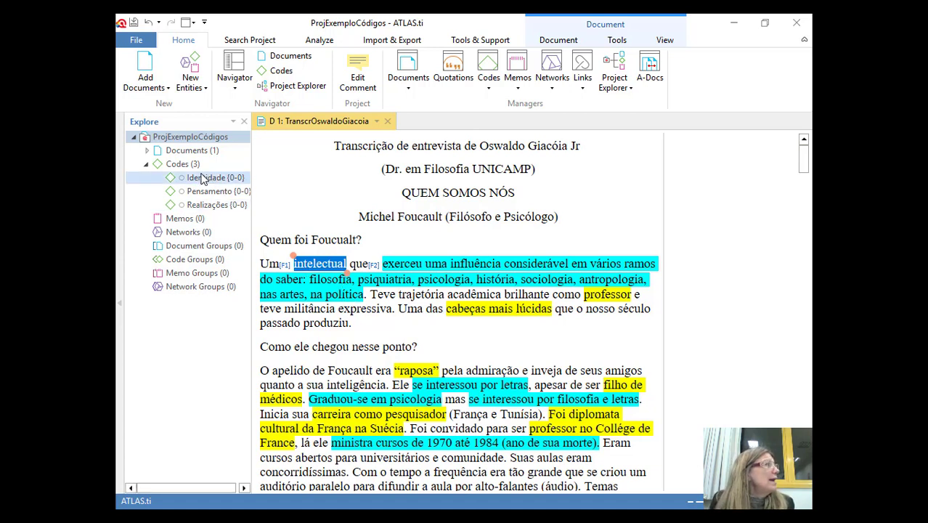
left_click_drag(202, 183, 308, 252)
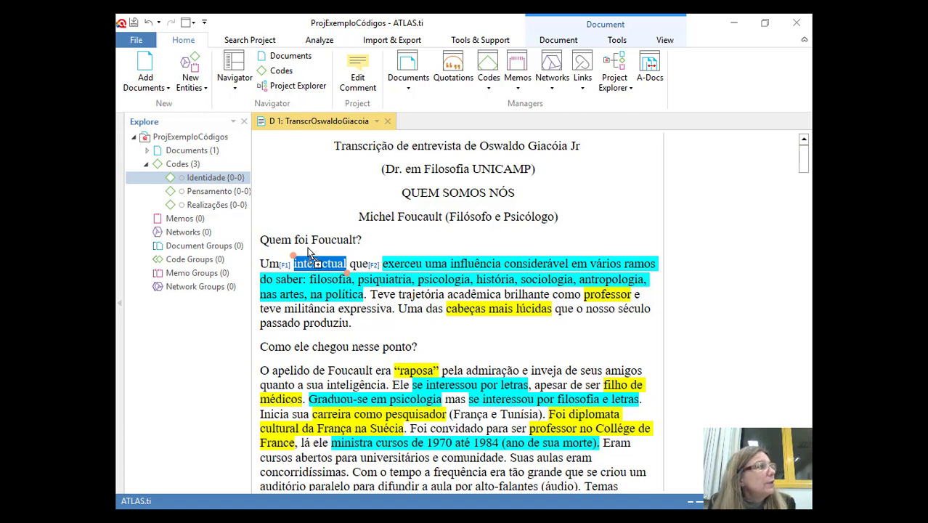
left_click_drag(308, 249, 321, 267)
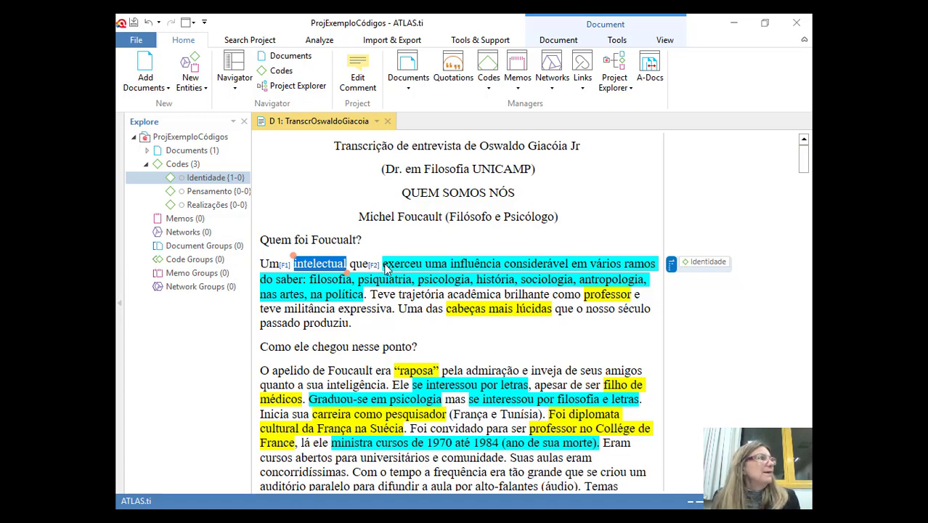
- Code the passage from "exerceu uma influência considerável" through "nas artes, na política" with Realizações
left_click_drag(384, 265, 368, 294)
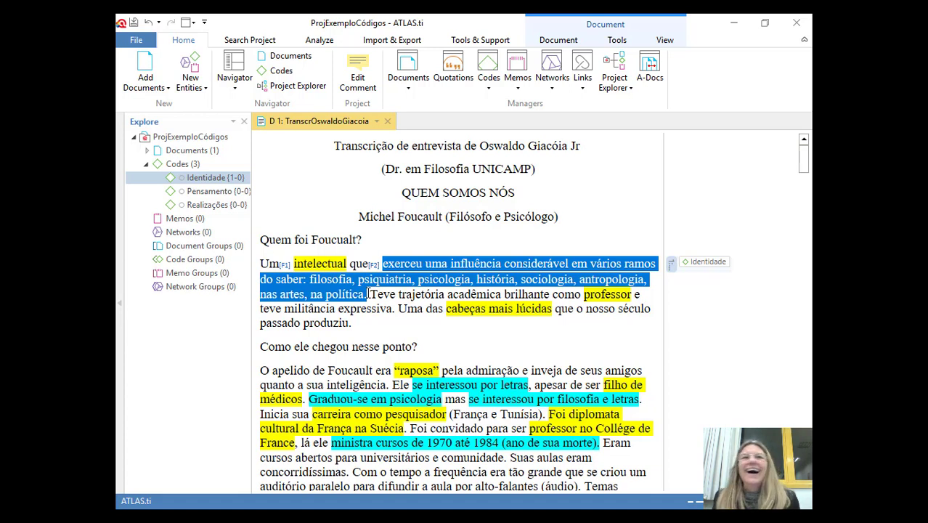
left_click_drag(368, 293, 368, 294)
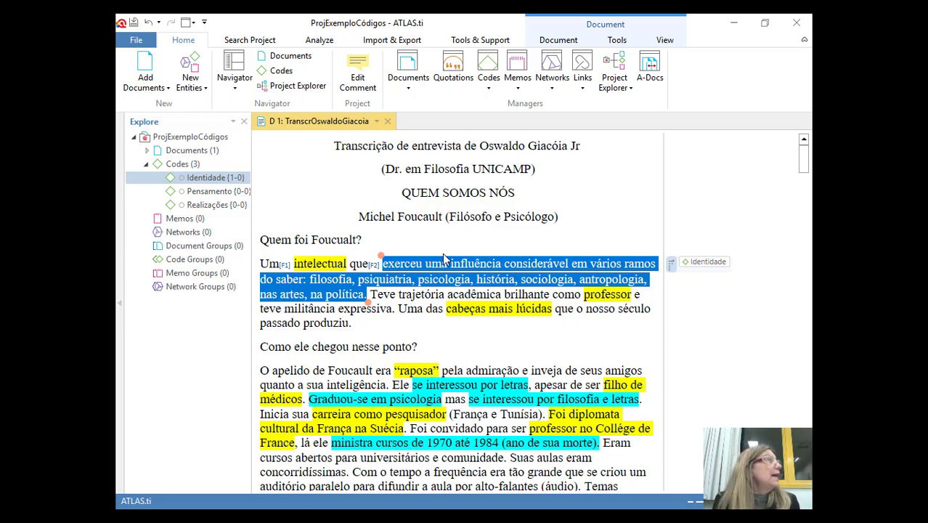
left_click(206, 209)
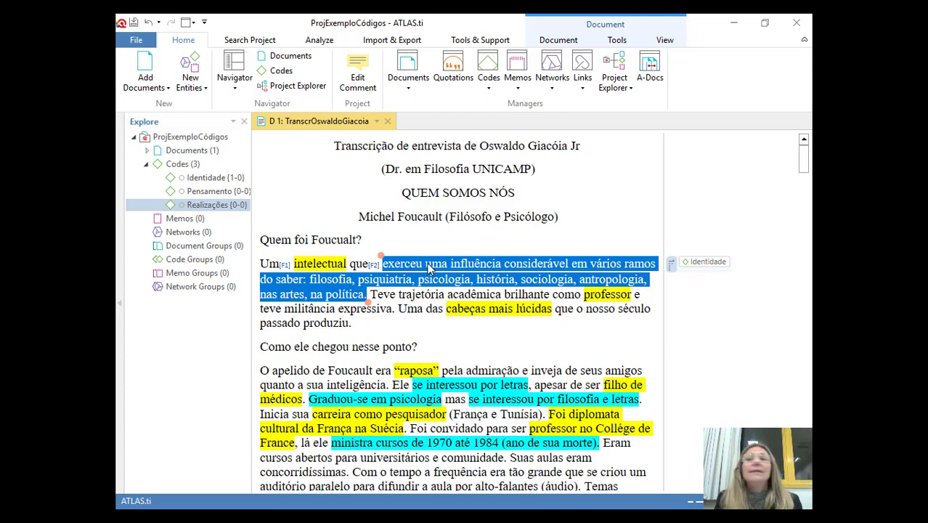
left_click_drag(429, 269, 429, 269)
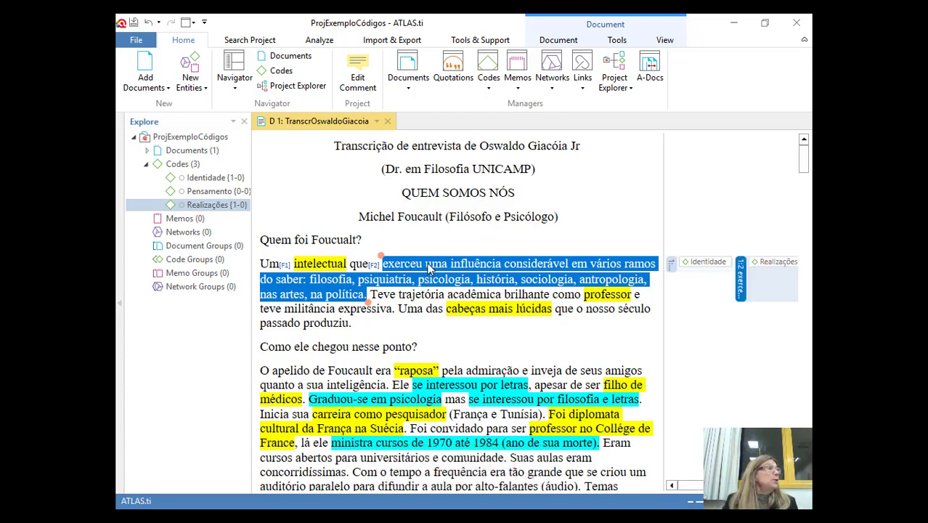
- Code the word "professor" in the first answer with Identidade
double_click(593, 294)
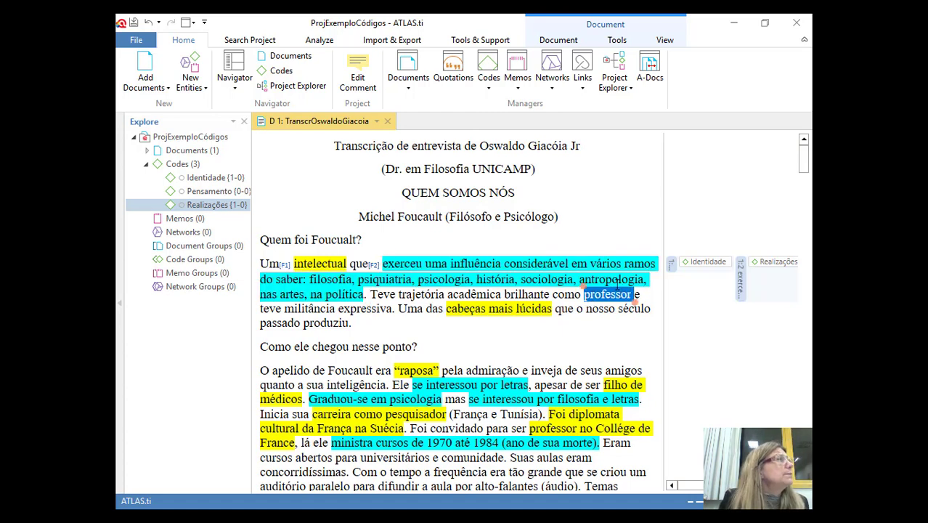
left_click(208, 179)
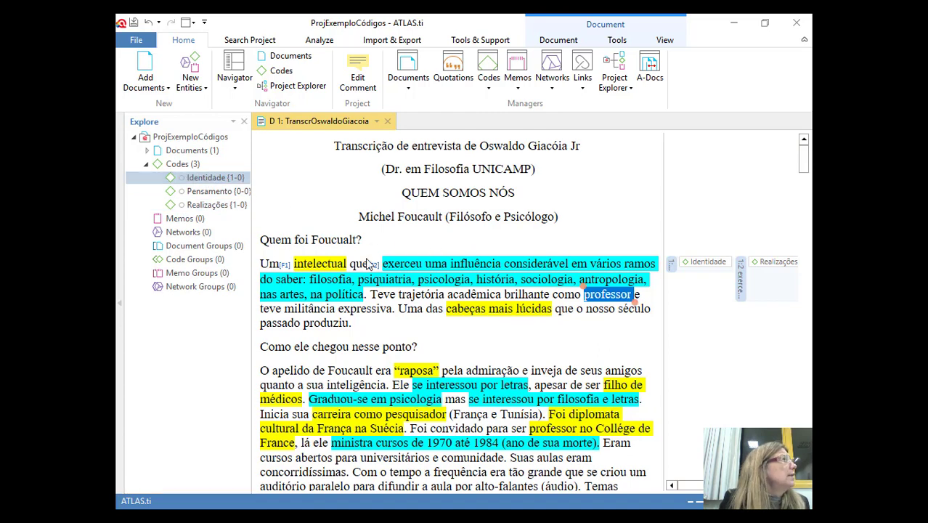
left_click_drag(370, 264, 513, 311)
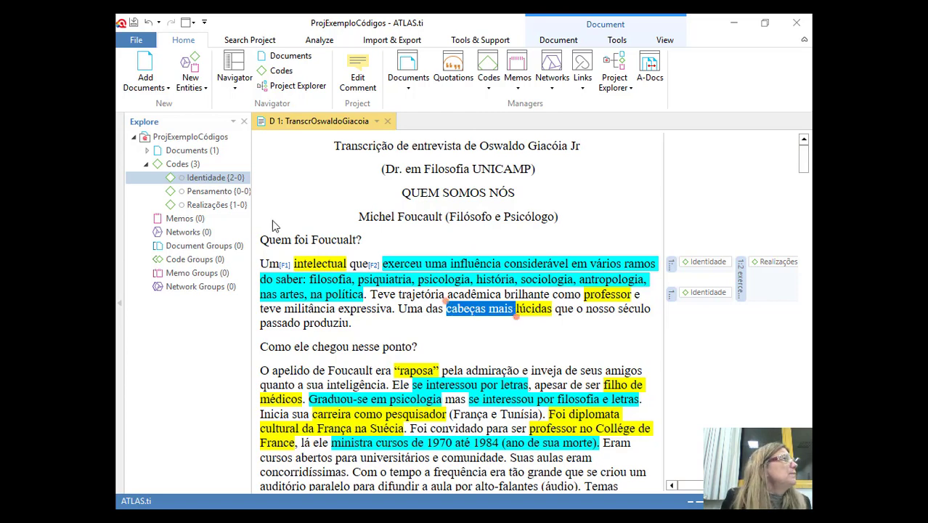
- Code "cabeças mais lúcidas" with Identidade, extending the quotation over the full phrase, and widen the document's margin area
left_click_drag(218, 178, 481, 310)
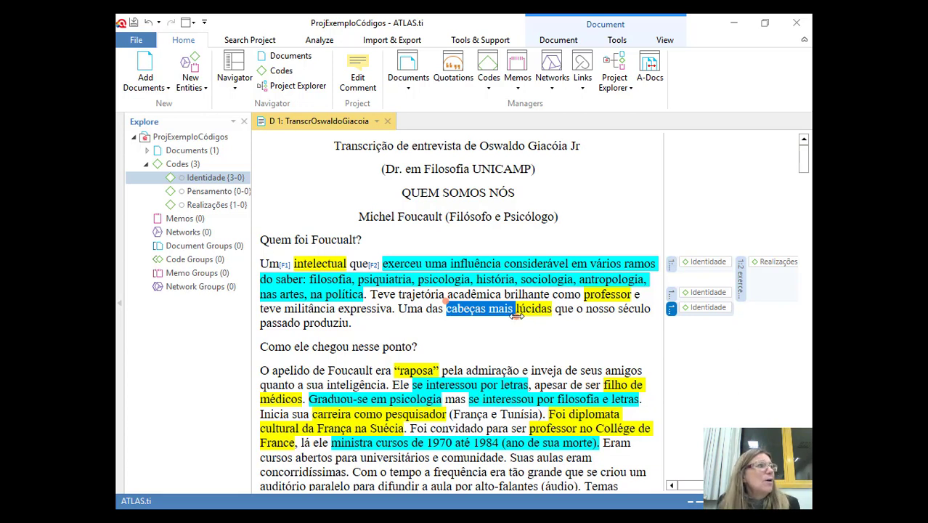
left_click_drag(516, 313, 560, 315)
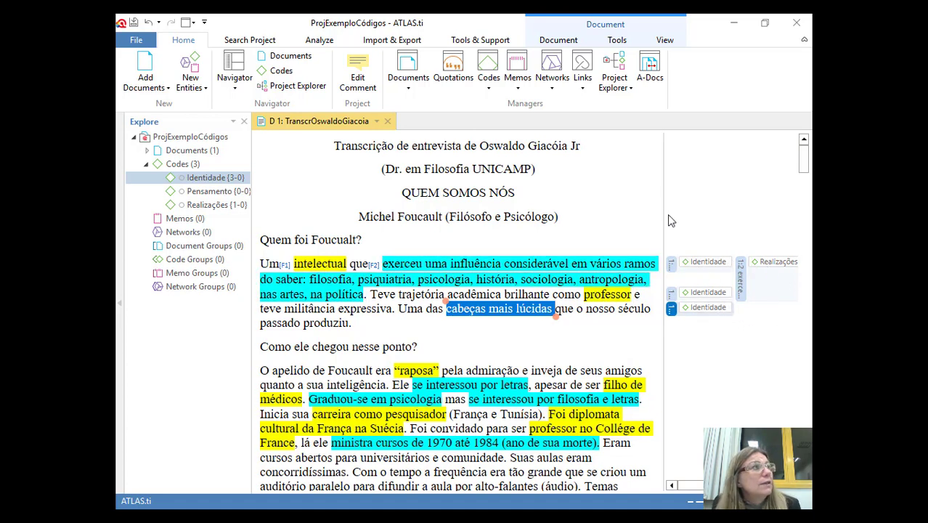
left_click_drag(647, 225, 610, 225)
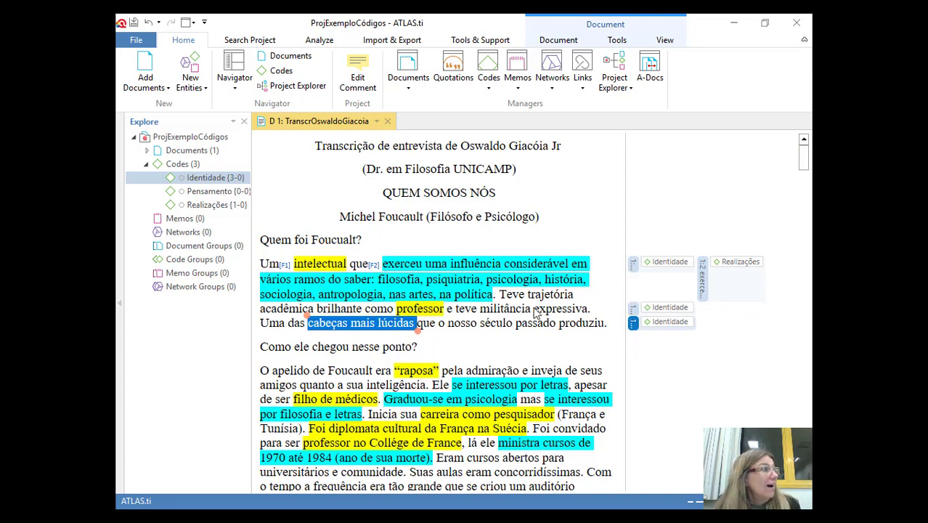
- Code the quoted nickname "raposa" in the second answer with Identidade
scroll(433, 347, "down", 1)
left_click_drag(393, 338, 438, 338)
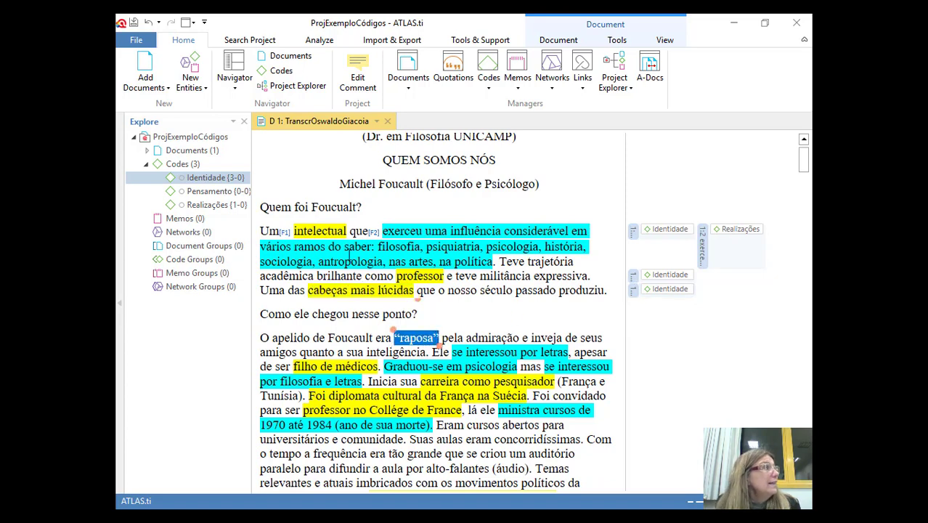
left_click_drag(193, 180, 428, 346)
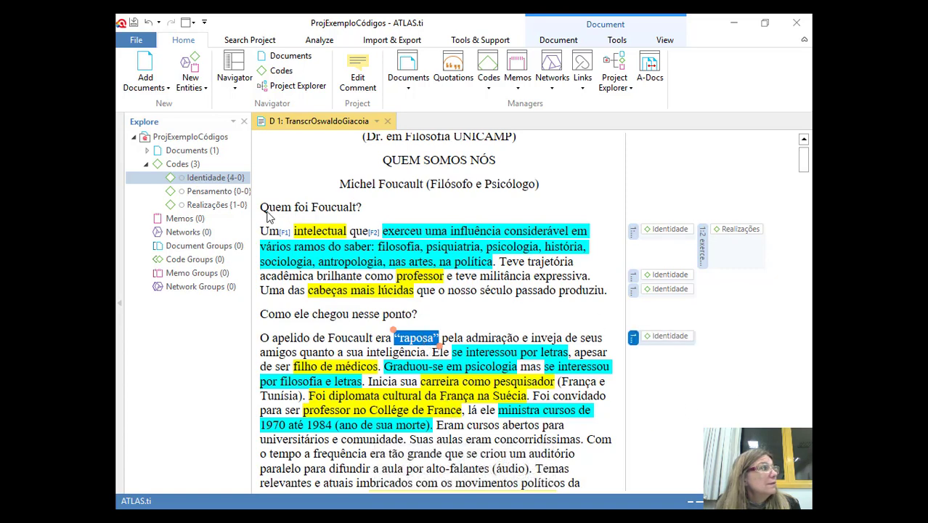
left_click(236, 185)
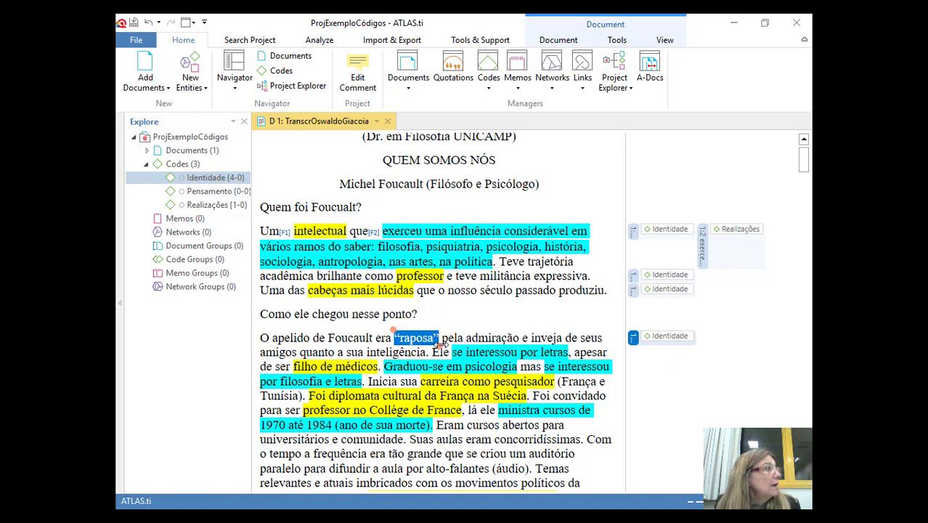
left_click(404, 290)
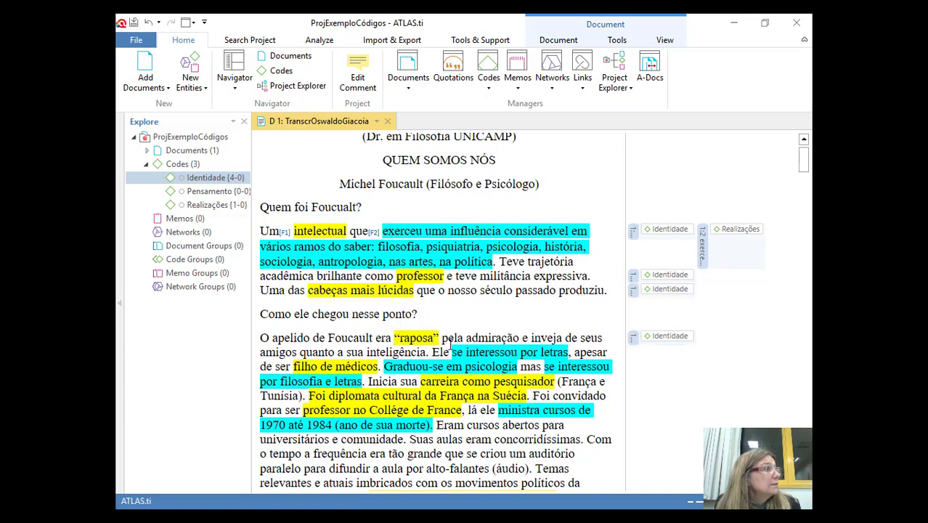
- Code the phrase "se interessou por letras" in the second answer with Realizações
left_click(451, 352)
left_click_drag(452, 352, 566, 352)
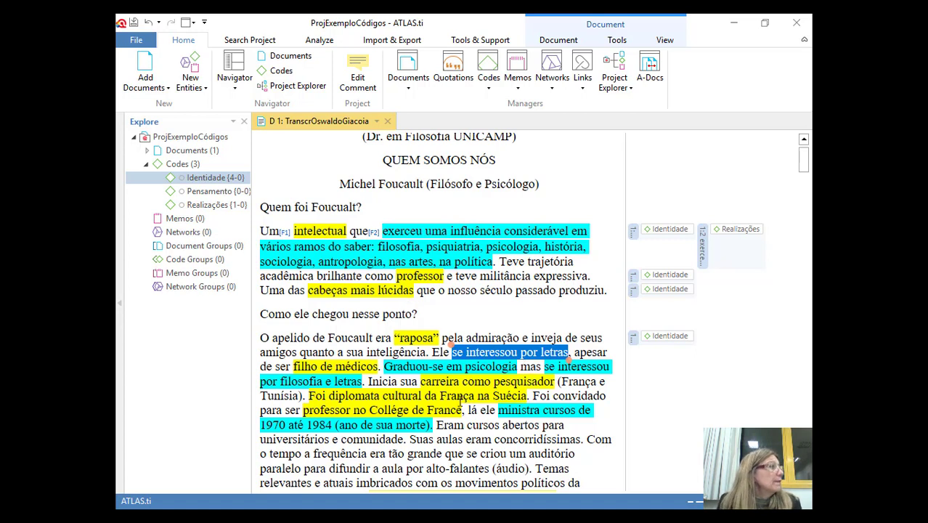
left_click(213, 205)
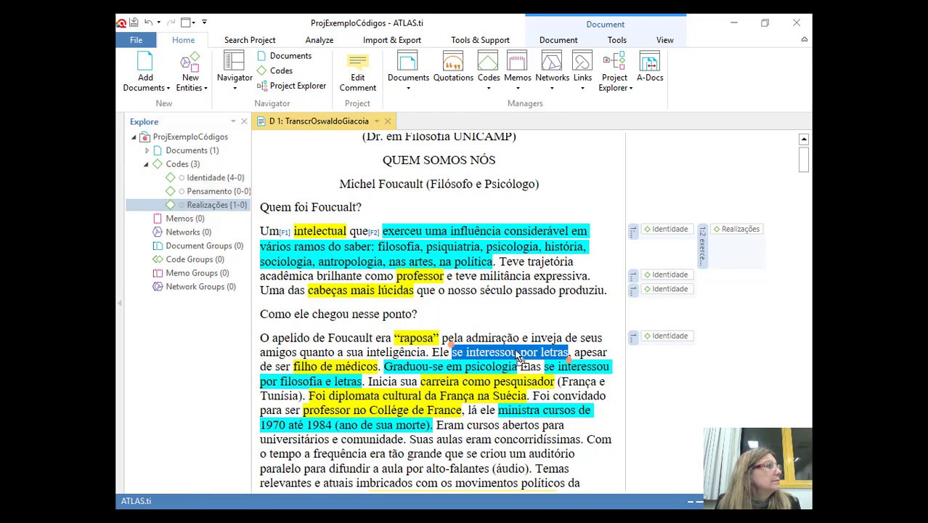
left_click_drag(514, 348, 514, 348)
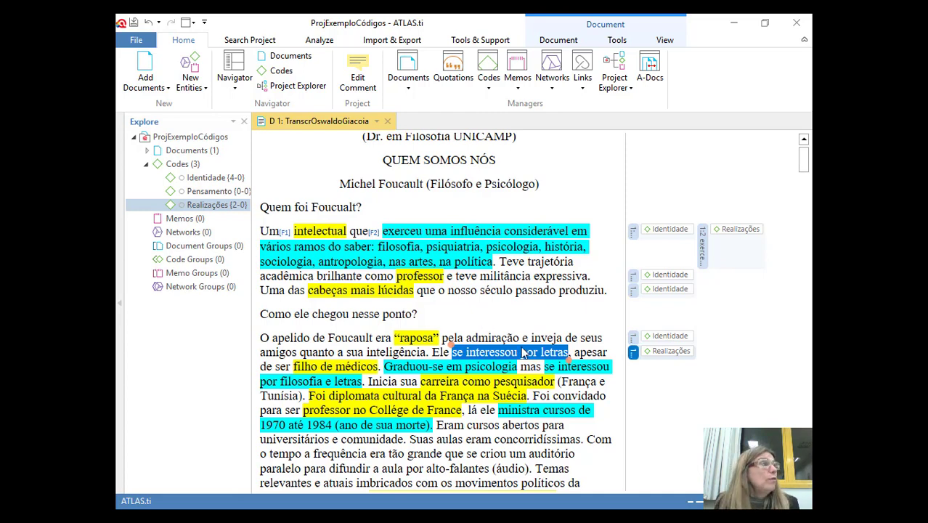
- Extend the "raposa" quotation to cover the whole second answer, from "O apelido de Foucault" to "sua obra."
scroll(581, 381, "down", 1)
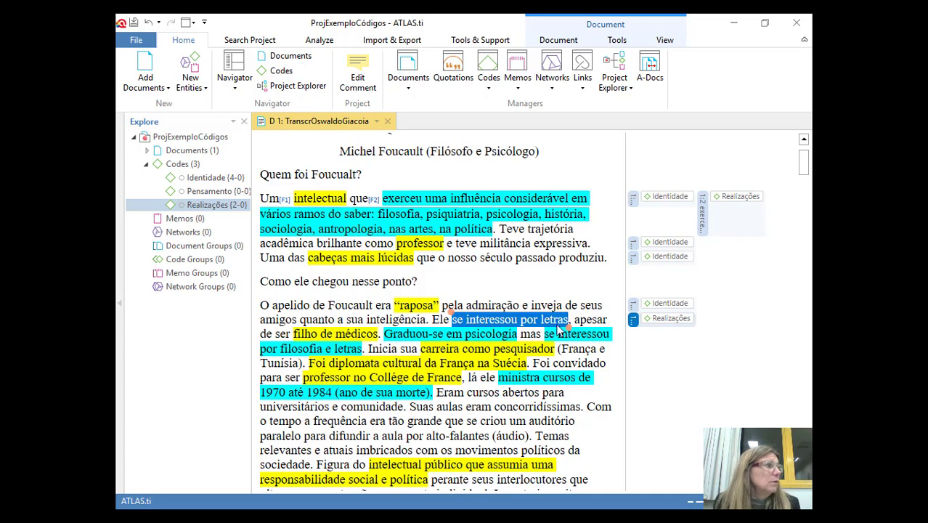
left_click(667, 305)
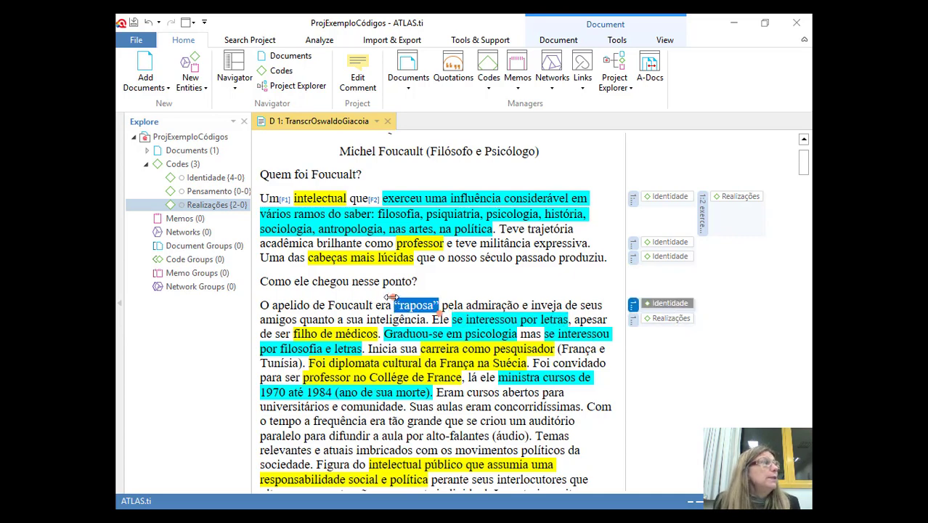
left_click_drag(392, 297, 246, 297)
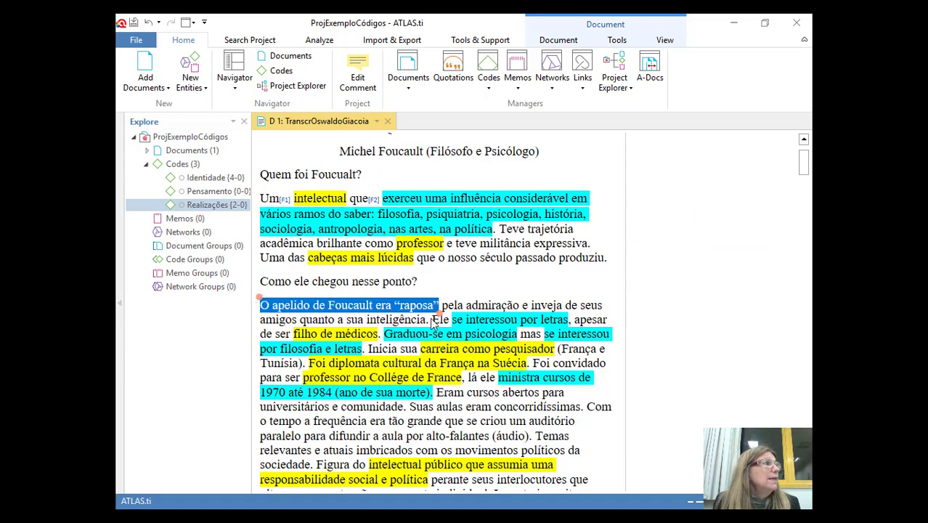
left_click_drag(439, 308, 480, 412)
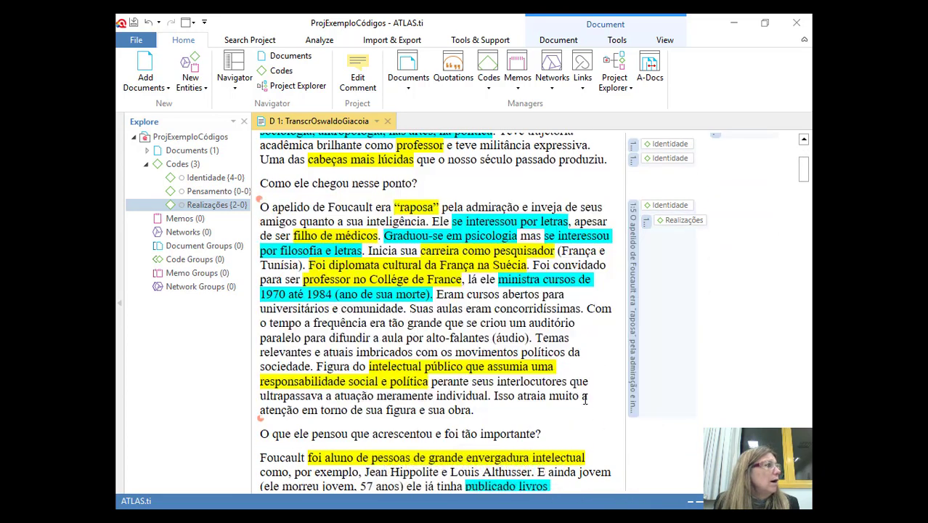
left_click(631, 270)
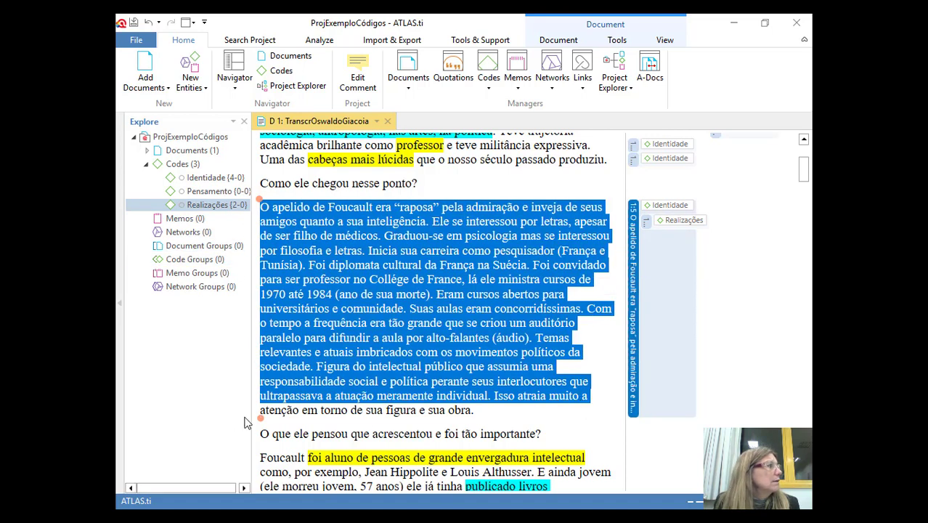
left_click_drag(260, 418, 480, 412)
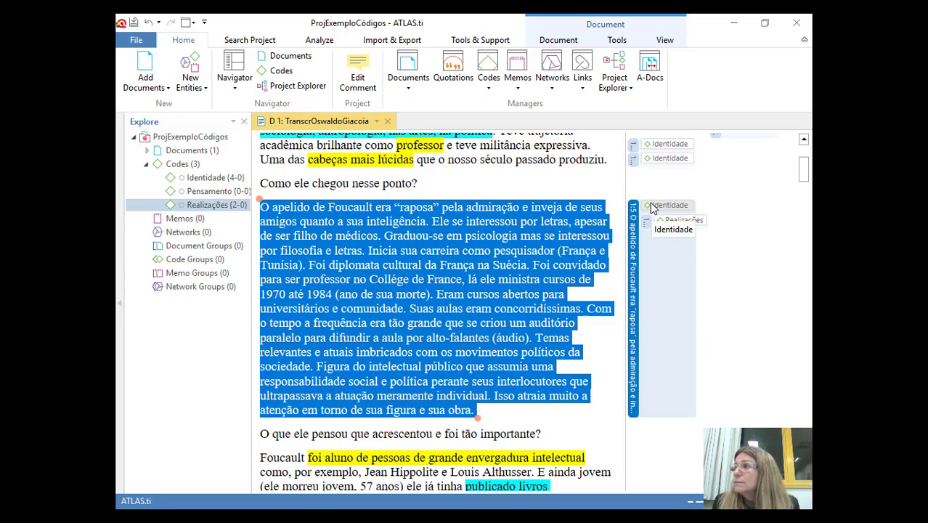
- Extend the Realizações quotation "se interessou por letras" to cover the whole second answer, from "O apelido de Foucault" to "sua obra."
left_click(691, 222)
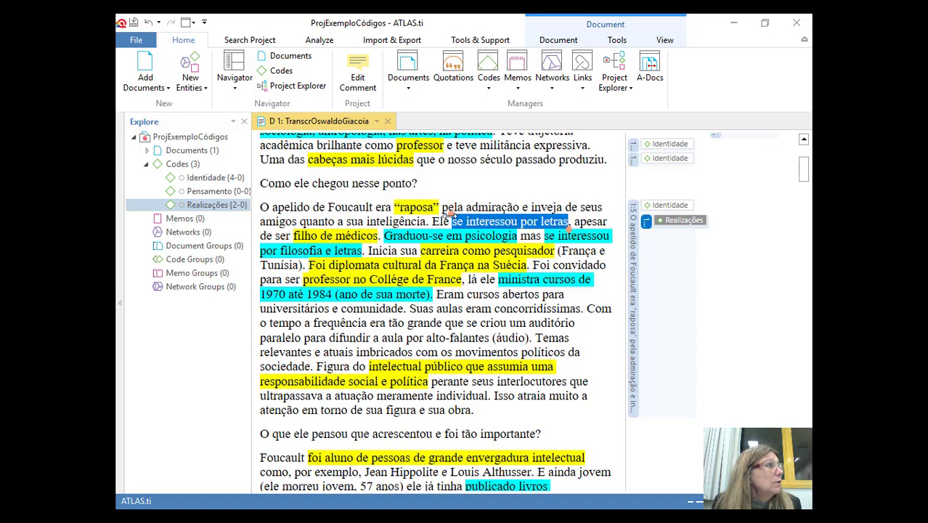
left_click_drag(450, 211, 260, 209)
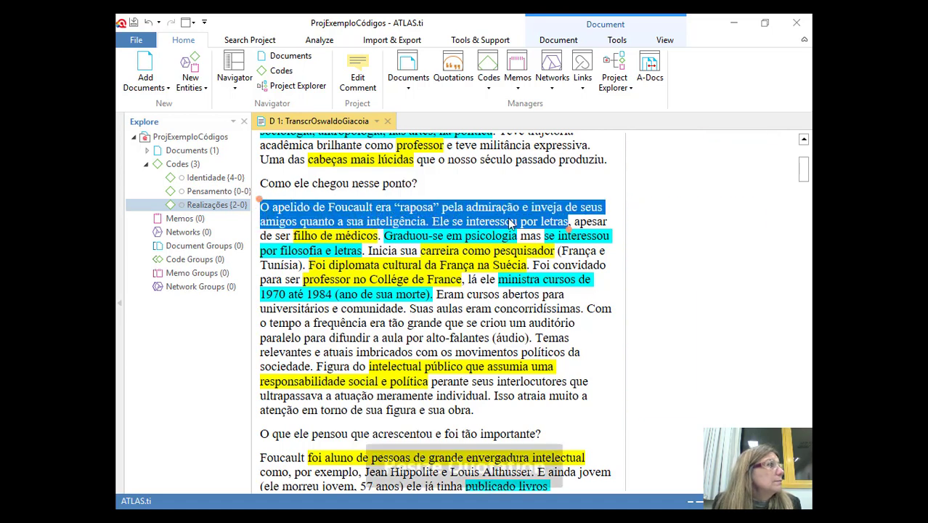
left_click_drag(566, 229, 517, 424)
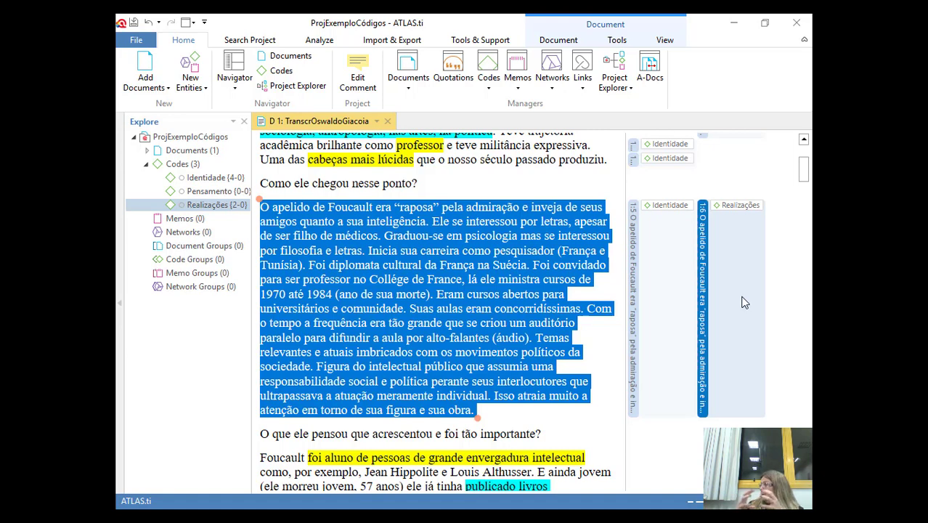
- Compare the Identidade and Realizações quotations spanning the second answer with each other and with the short quotations in the first answer
left_click(682, 187)
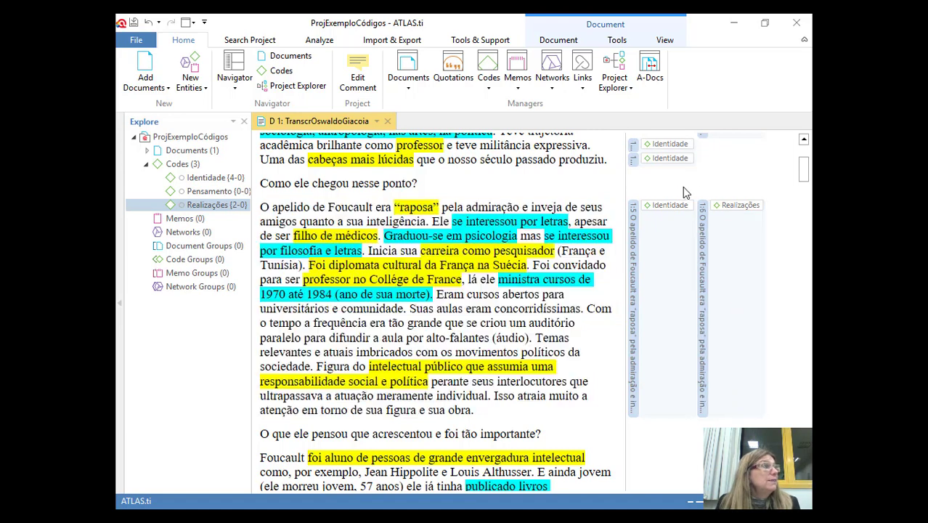
left_click(669, 206)
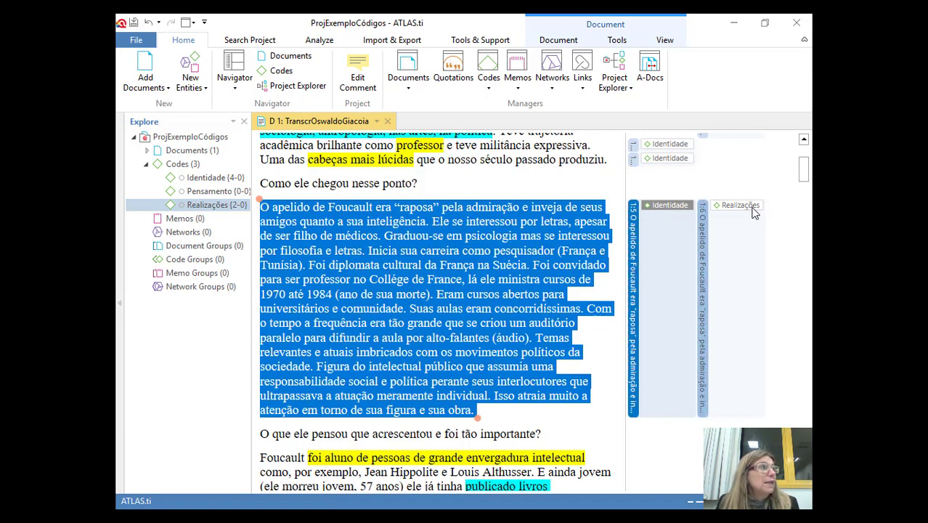
left_click(772, 281)
left_click(771, 281)
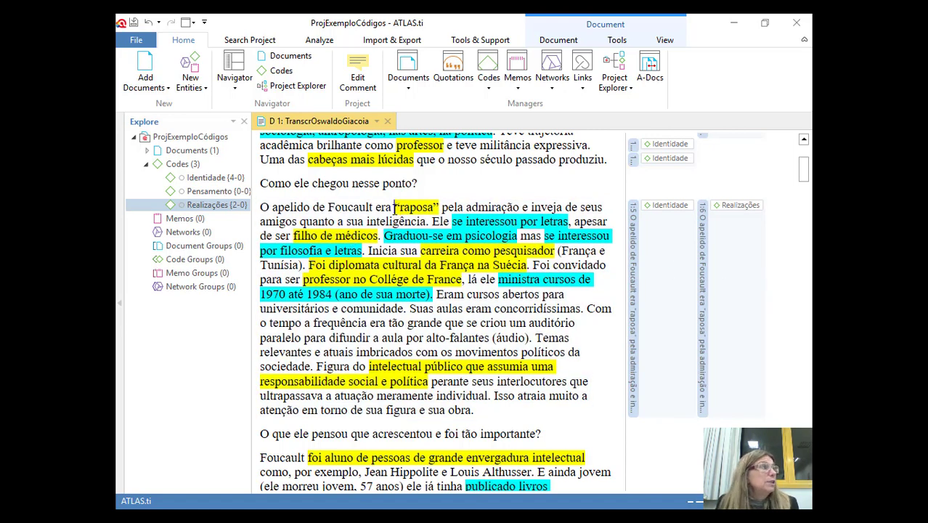
left_click_drag(392, 207, 439, 208)
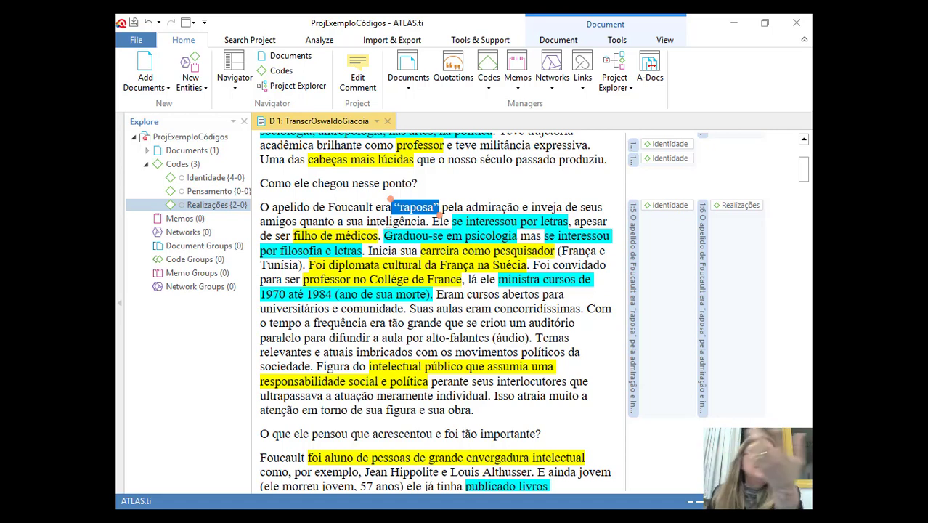
left_click(446, 219)
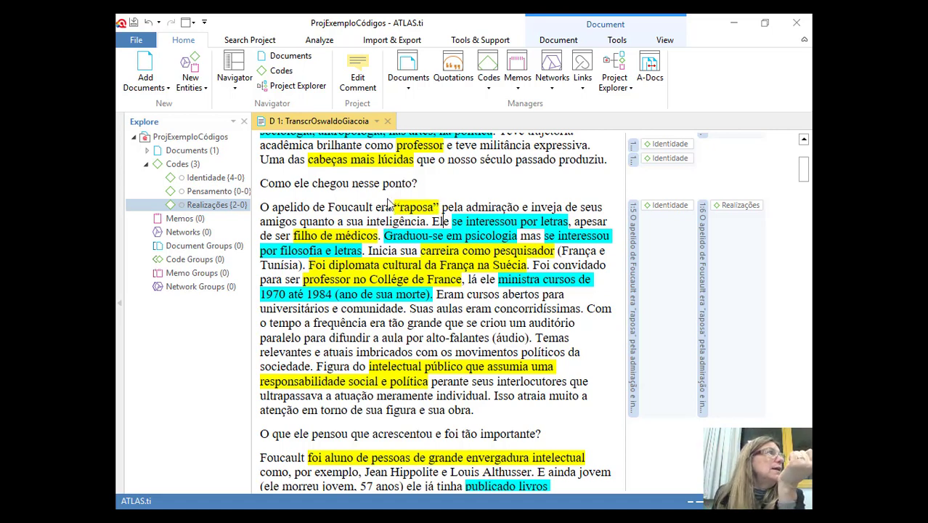
left_click(638, 230)
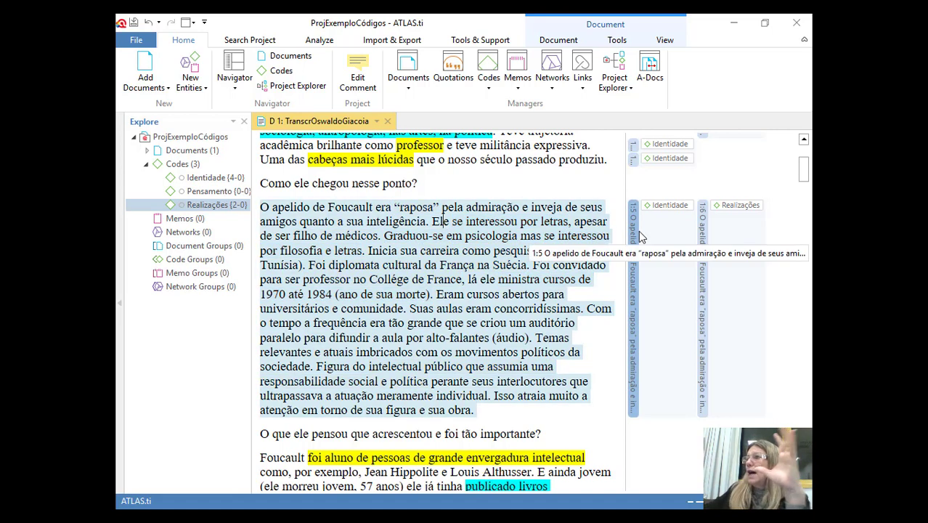
left_click(703, 220)
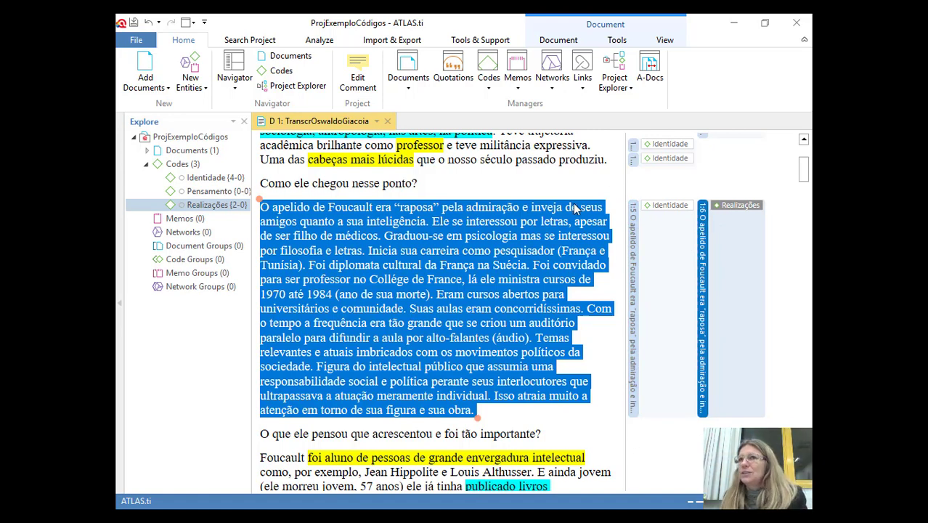
scroll(550, 220, "up", 3)
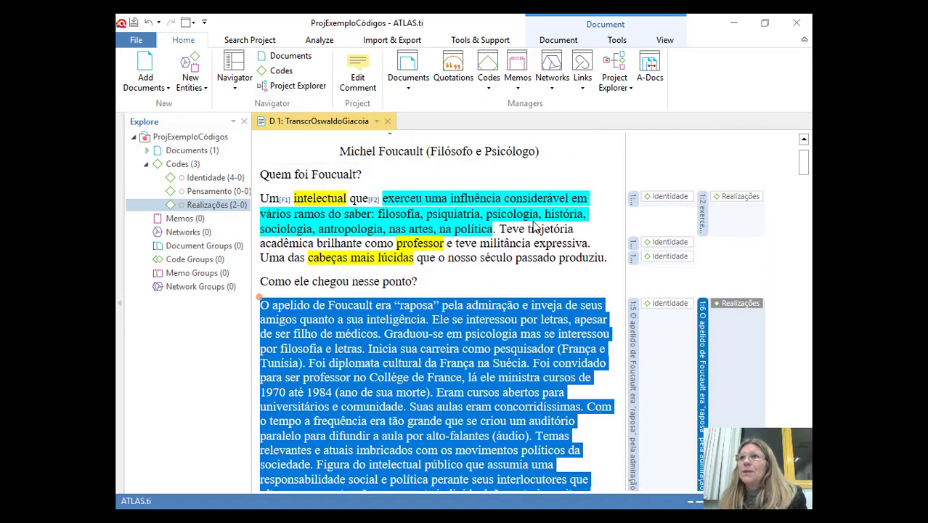
scroll(537, 229, "down", 1)
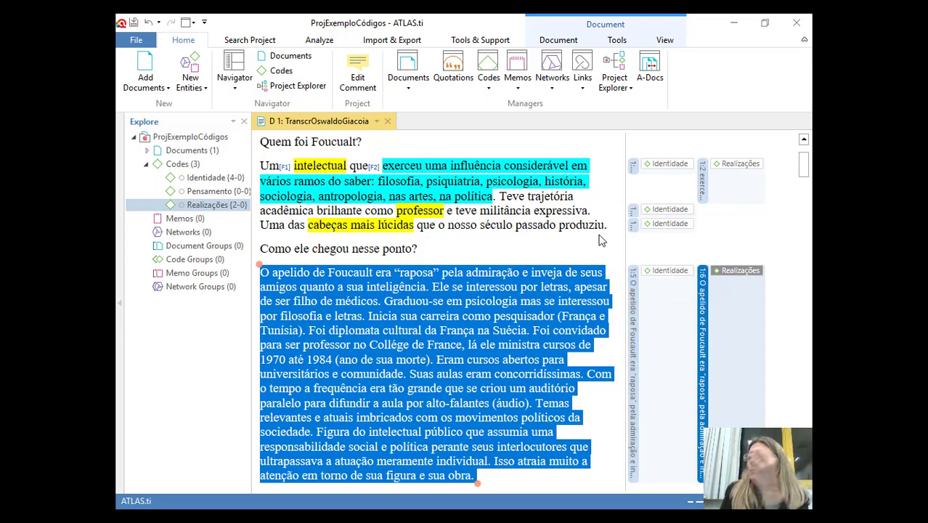
right_click(530, 289)
left_click(434, 333)
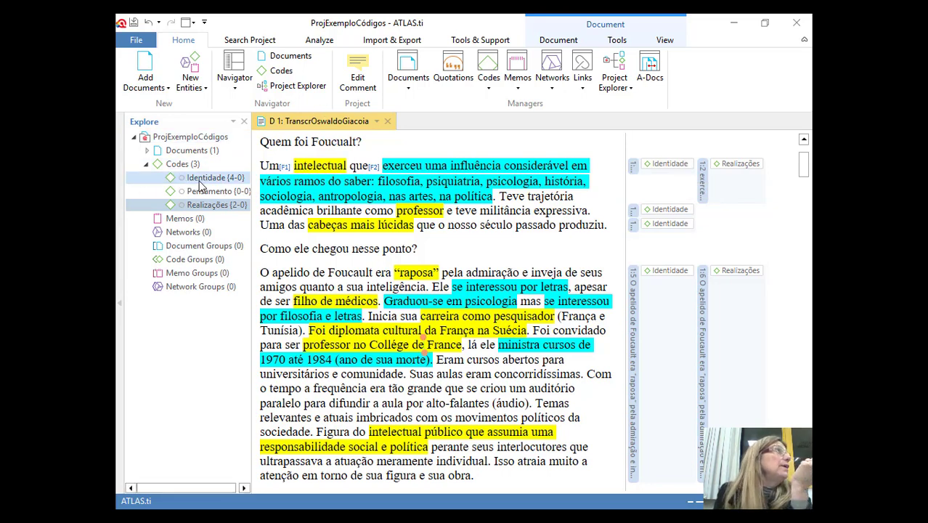
left_click(662, 270)
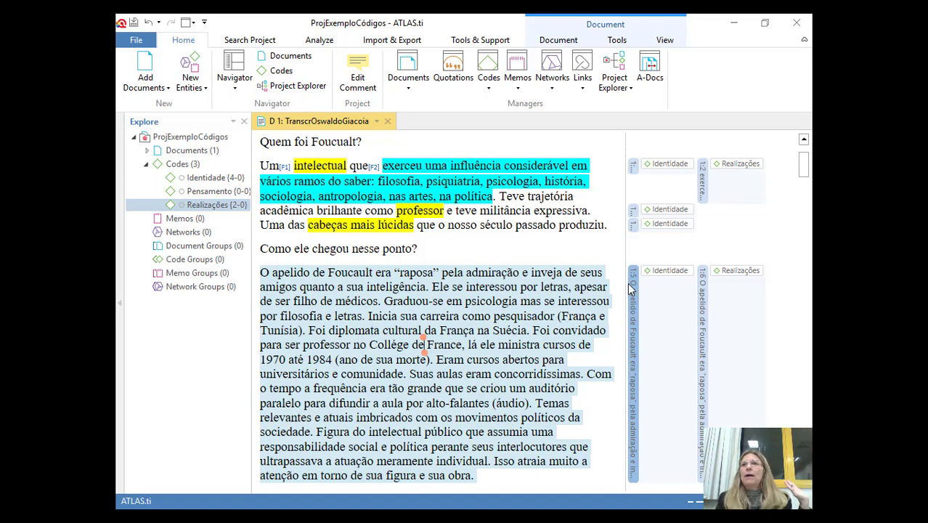
left_click(589, 197)
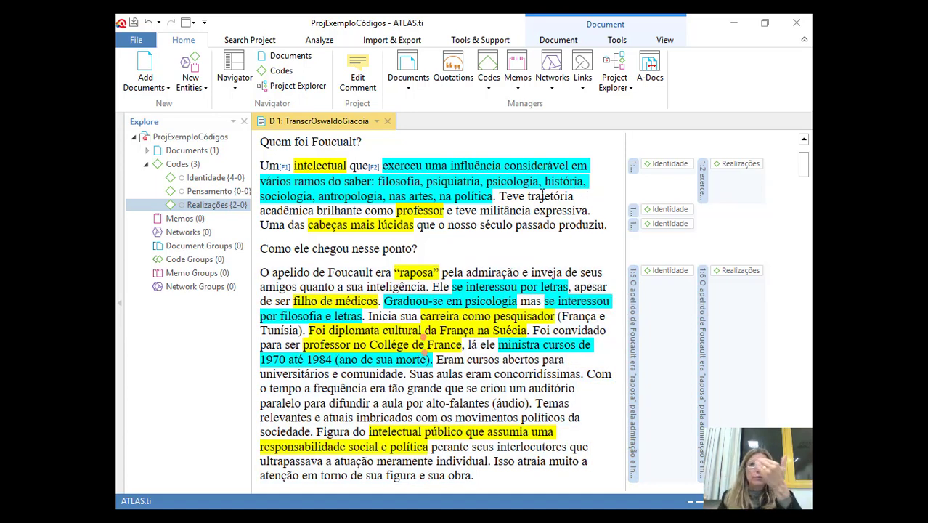
left_click(642, 289)
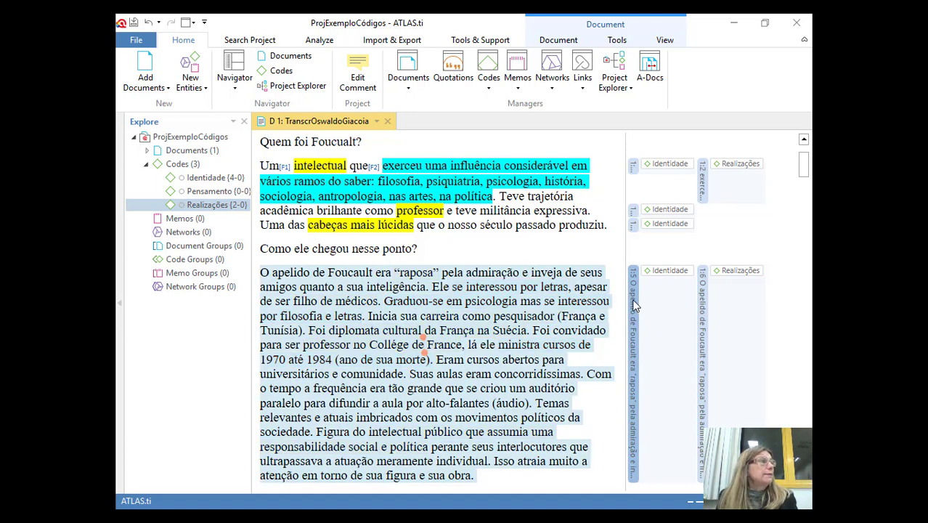
- Delete both quotations that span the second answer, the one coded Identidade and the one coded Realizações
left_click(633, 305)
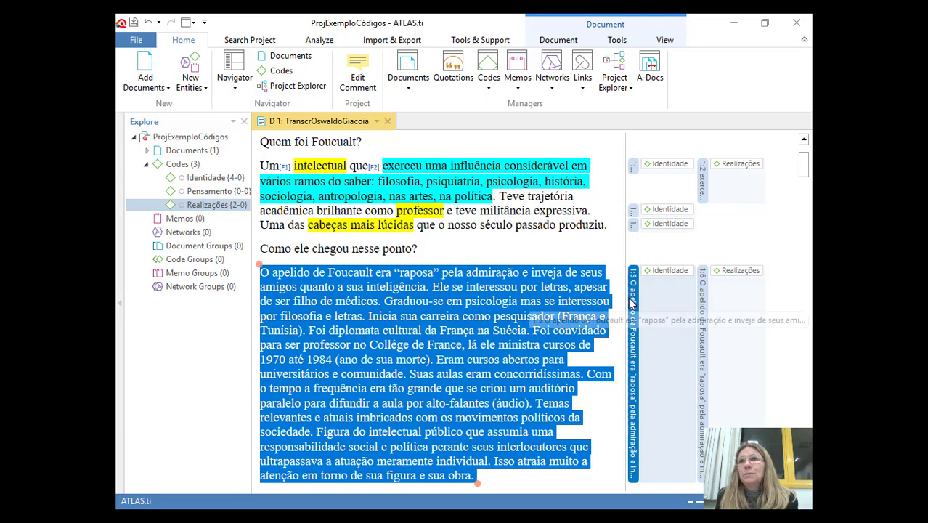
right_click(634, 299)
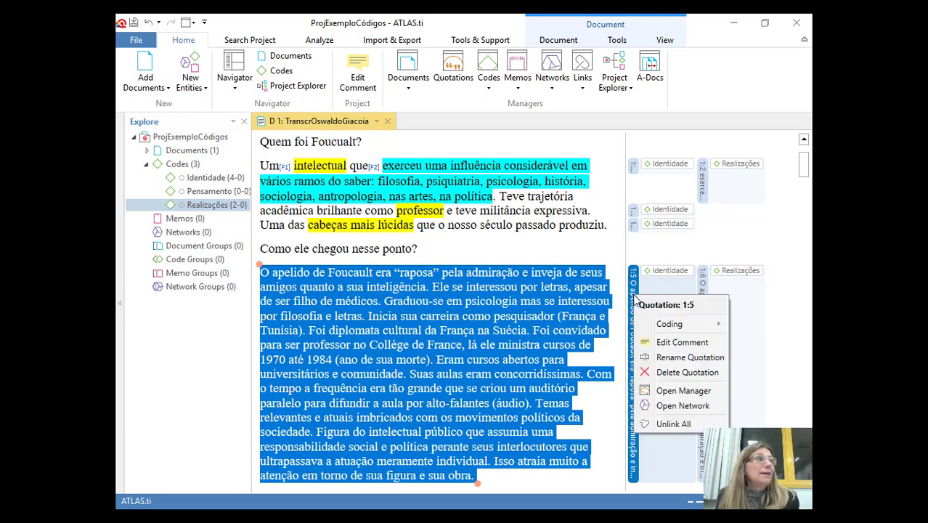
left_click(650, 373)
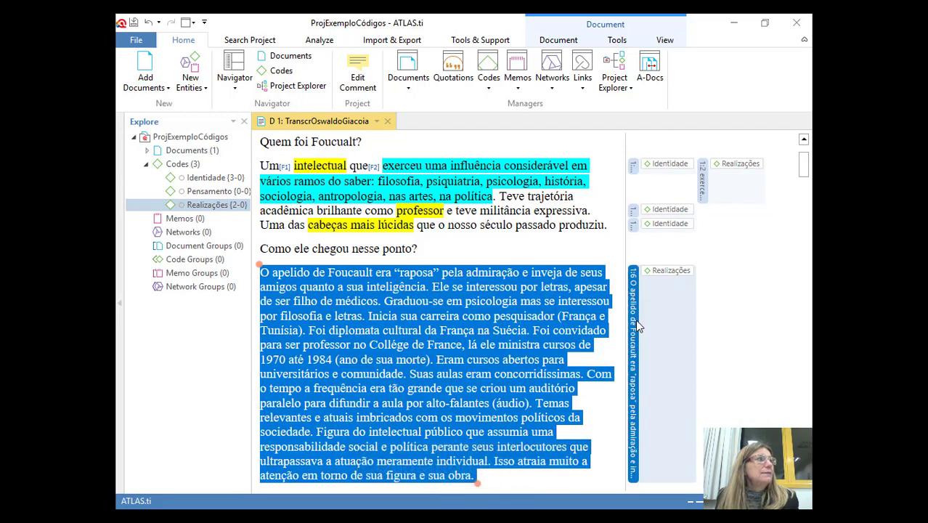
right_click(636, 326)
left_click(675, 399)
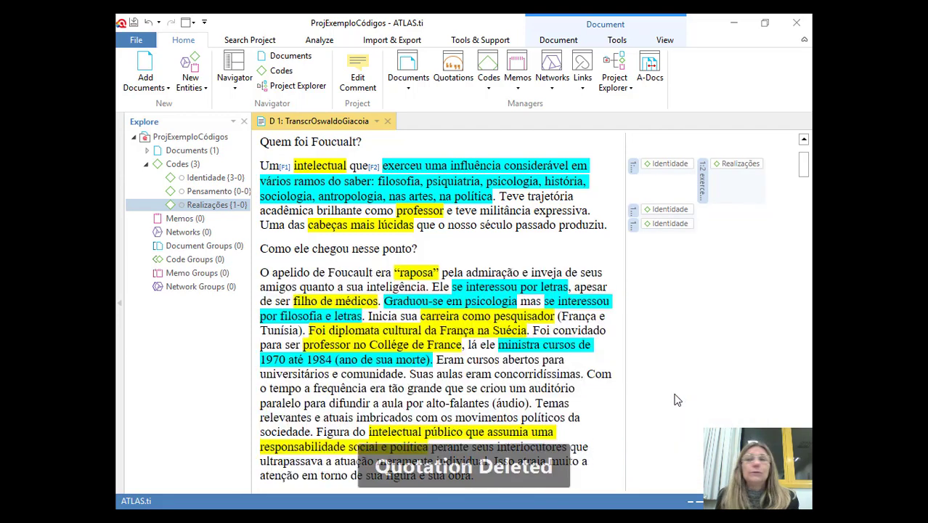
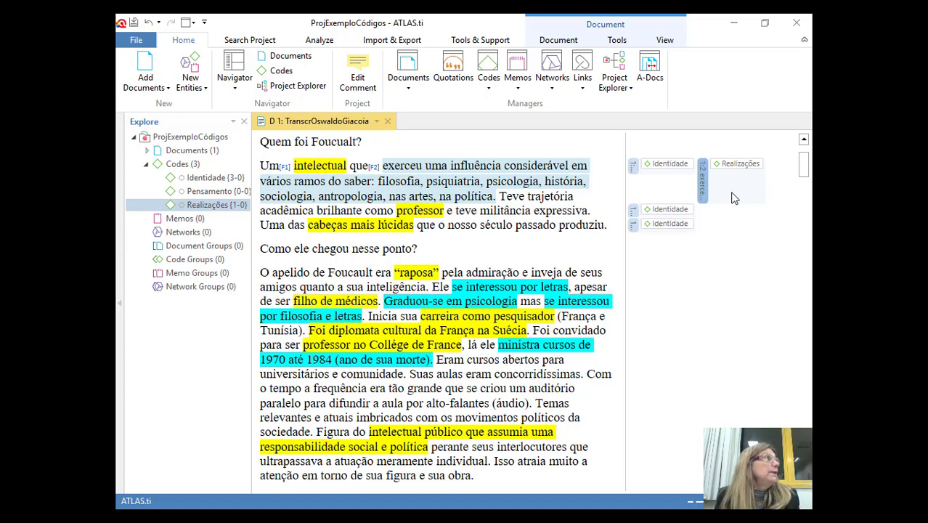
left_click(209, 191, "ctrl")
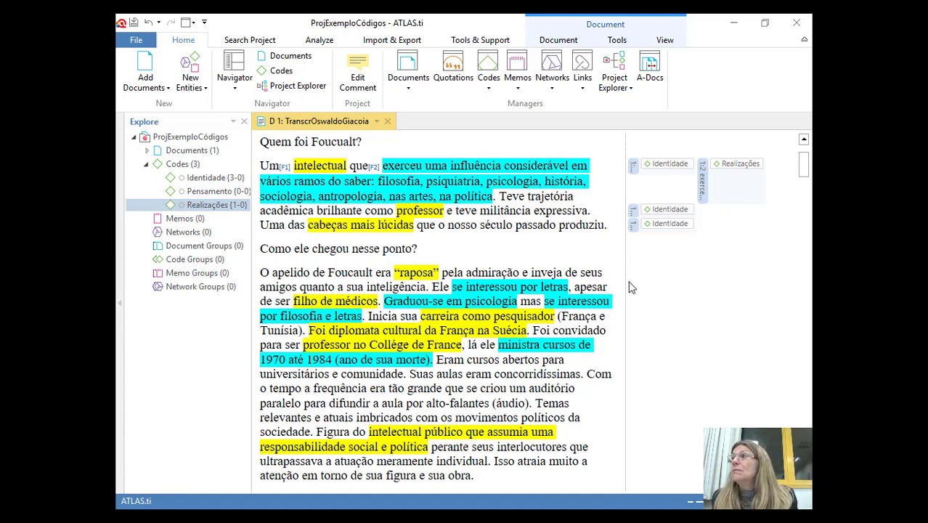
right_click(683, 166)
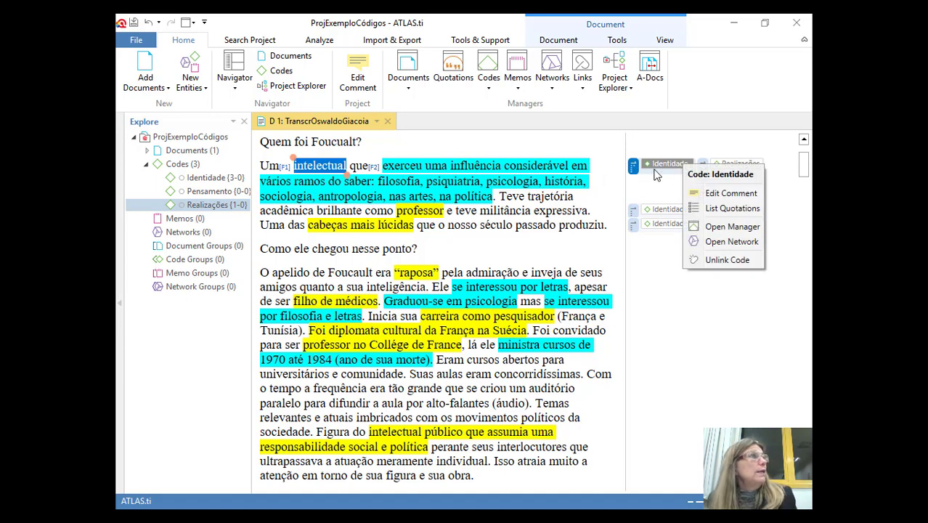
left_click_drag(208, 186, 204, 180)
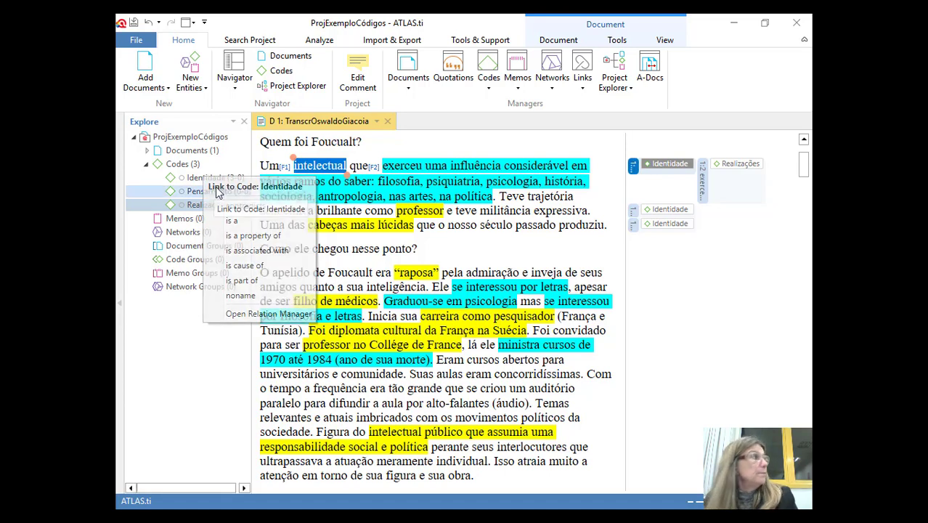
key("Escape")
- Rename the code Identidade as Identidade-Atributos
left_click(219, 183)
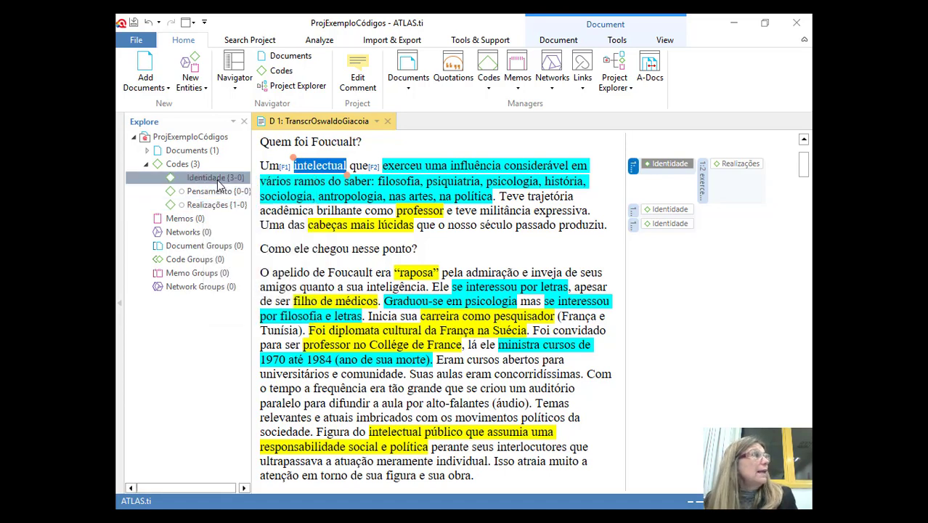
right_click(217, 182)
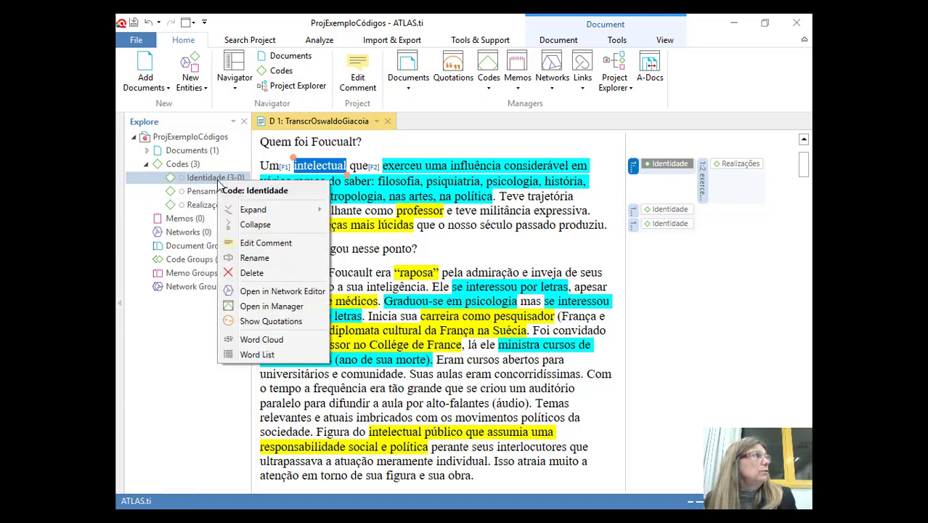
left_click(255, 261)
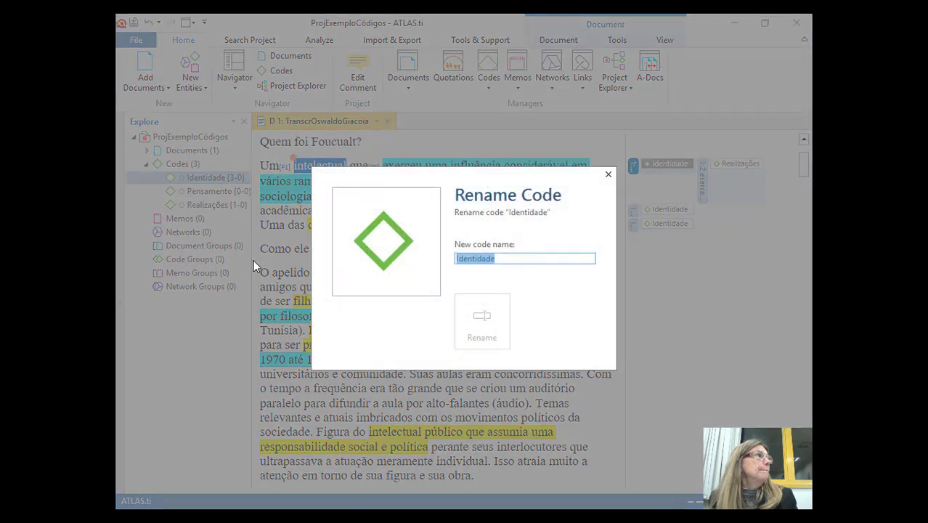
left_click(456, 258)
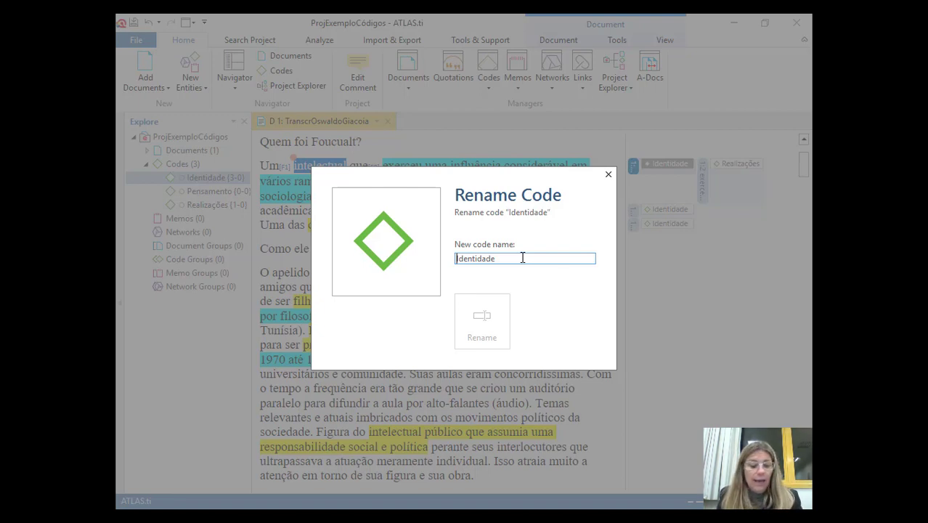
type("A")
key("BackSpace")
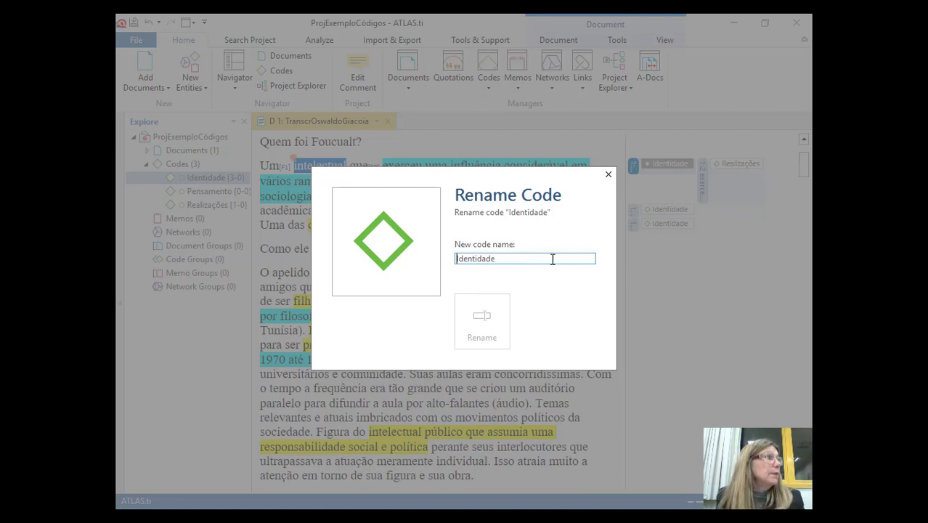
type("-Atributos")
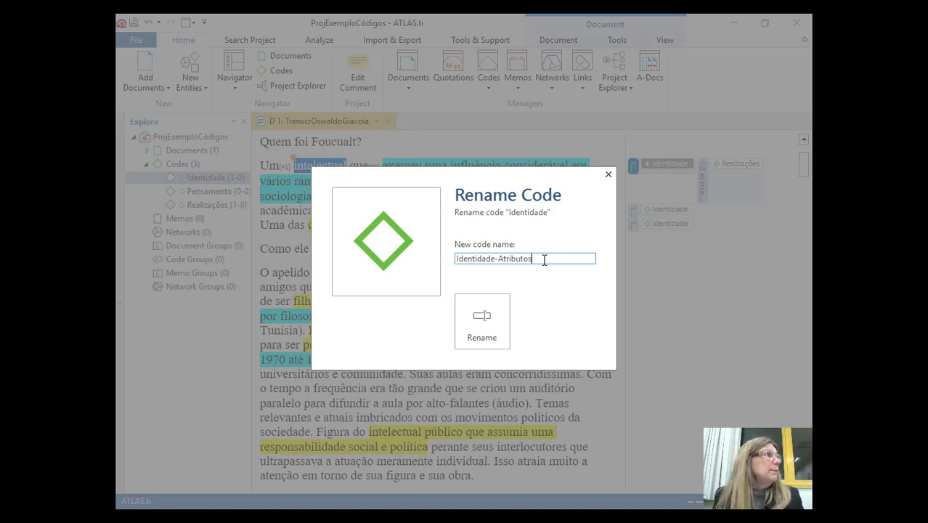
left_click(482, 314)
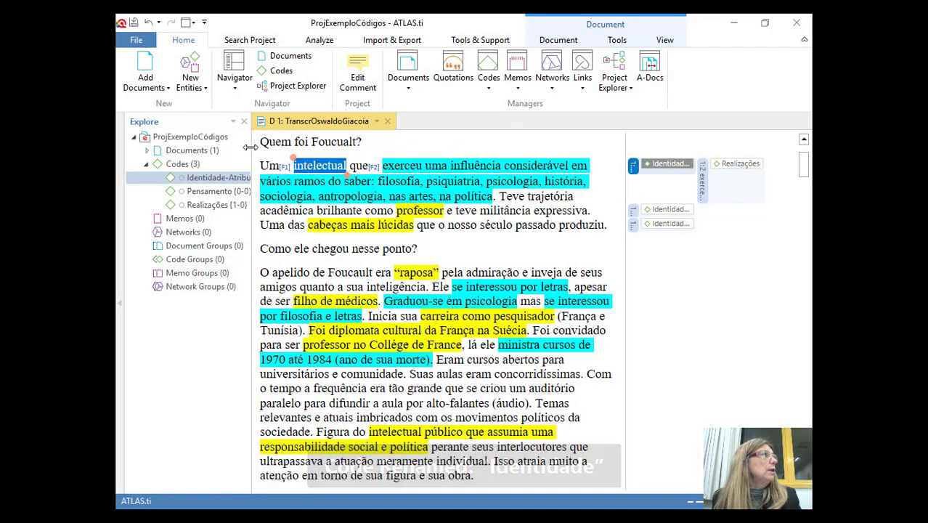
- Widen the project tree until the full code names fit, and select the Realizações quotation in the first answer
left_click_drag(252, 181, 294, 163)
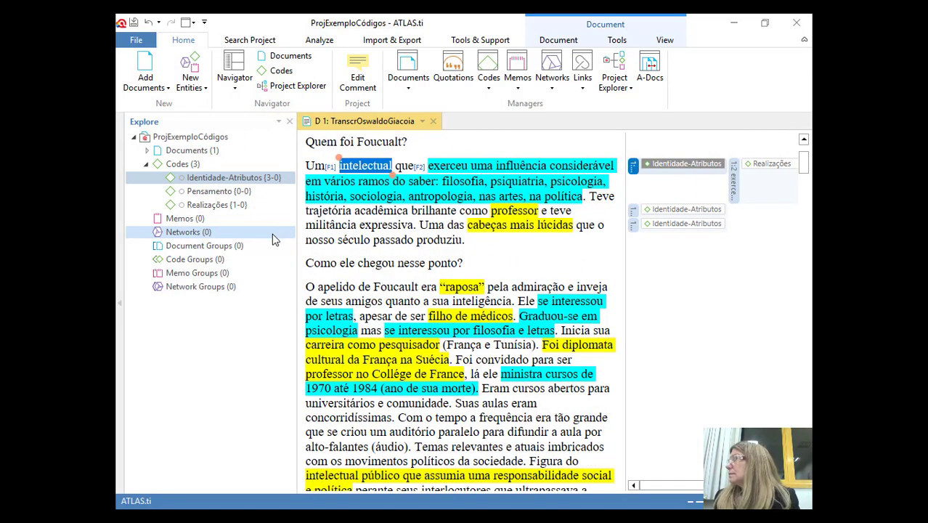
left_click(259, 166)
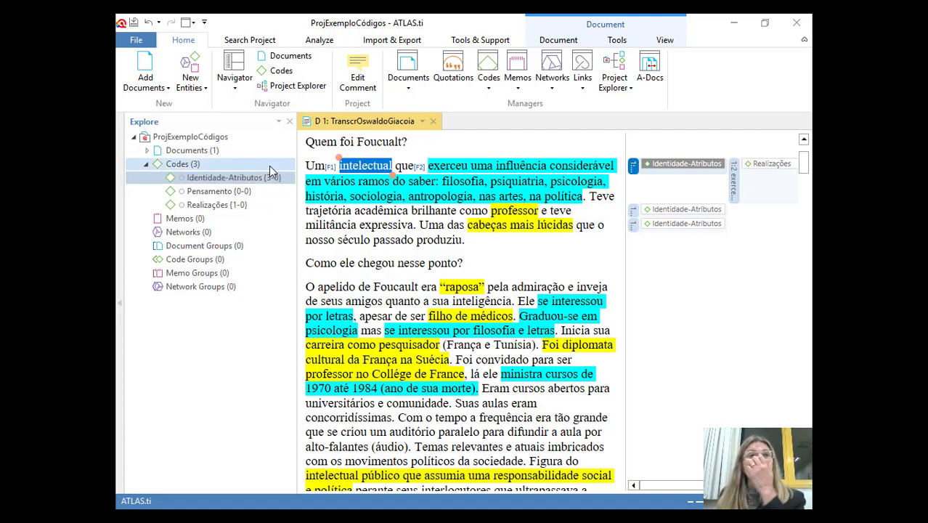
left_click(267, 176)
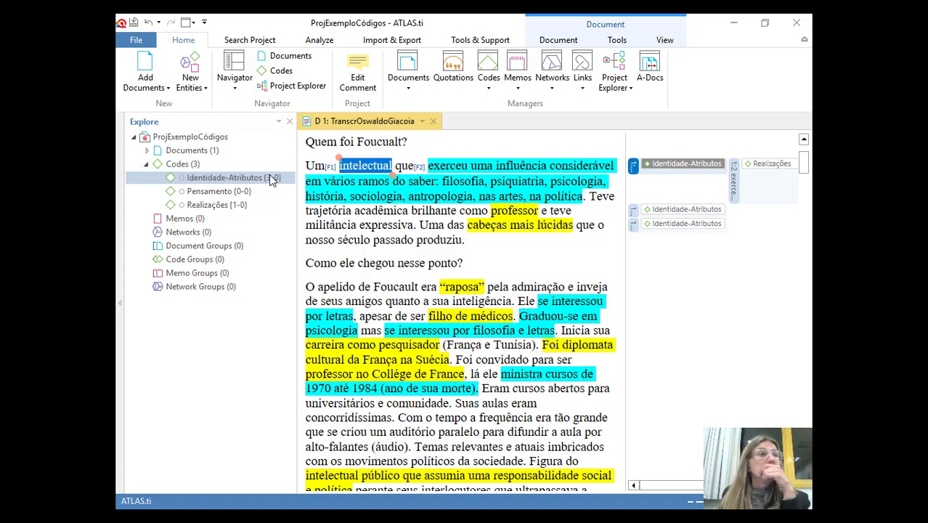
left_click(735, 186)
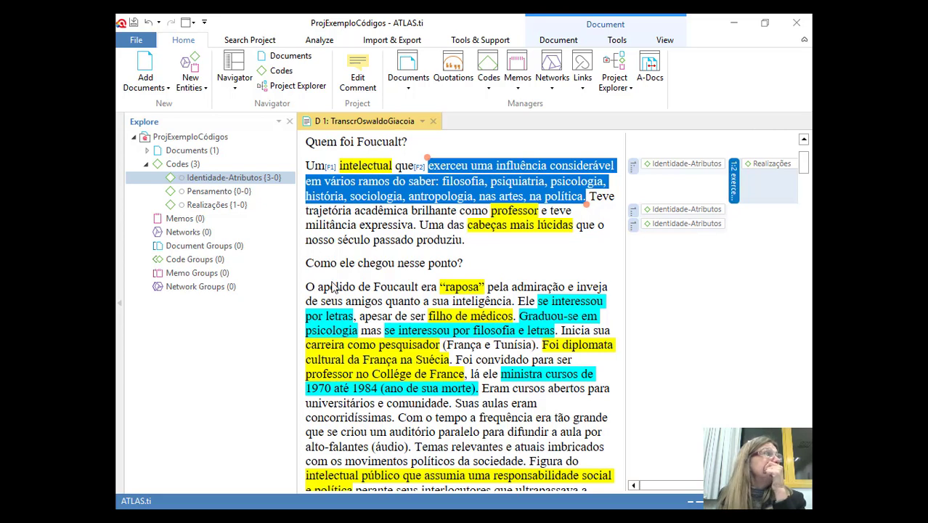
- Code the entire answer to "Como ele chegou nesse ponto?" with both Identidade-Atributos and Realizações
left_click(330, 287)
scroll(308, 283, "down", 1)
left_click_drag(305, 254, 498, 354)
scroll(544, 333, "up", 1)
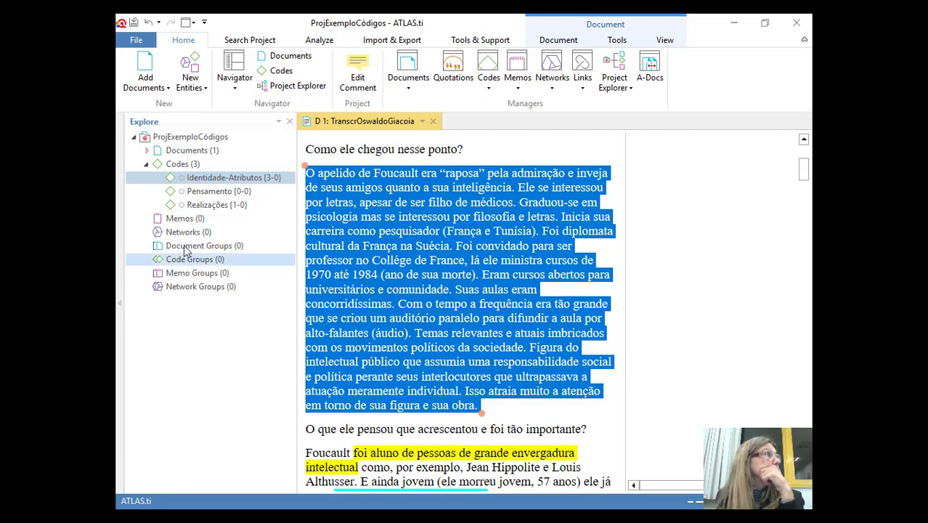
left_click(225, 180)
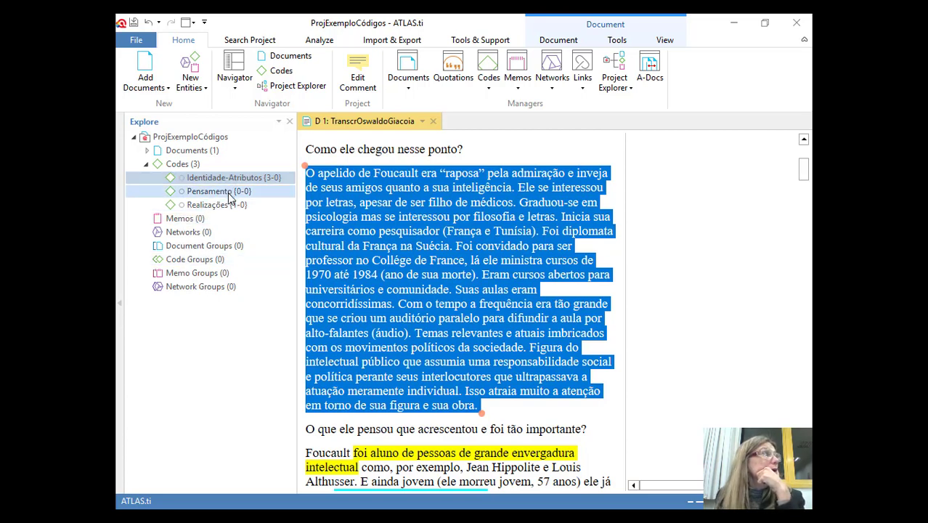
left_click_drag(225, 180, 372, 203)
left_click_drag(226, 209, 413, 227)
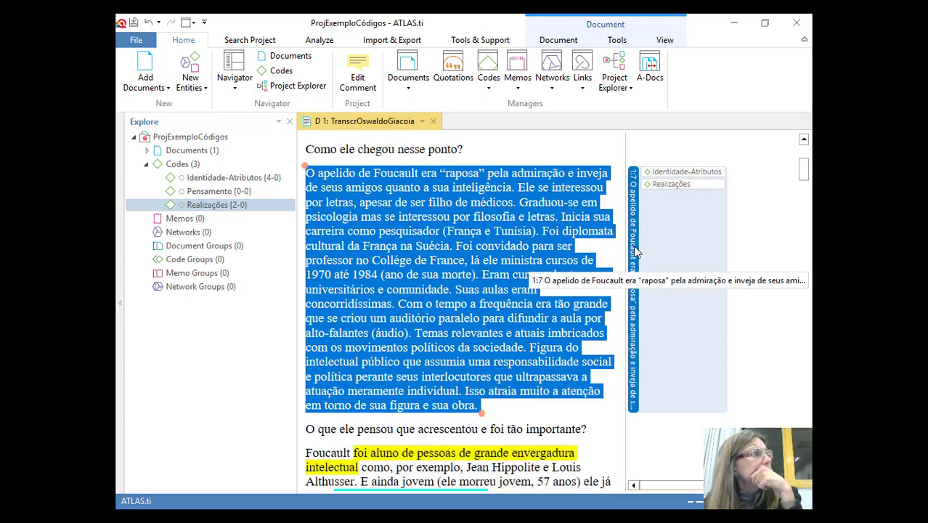
- Code the word “raposa” in the second answer with Identidade-Atributos, on top of the quotation spanning the whole answer
scroll(635, 252, "up", 1)
scroll(635, 251, "up", 1)
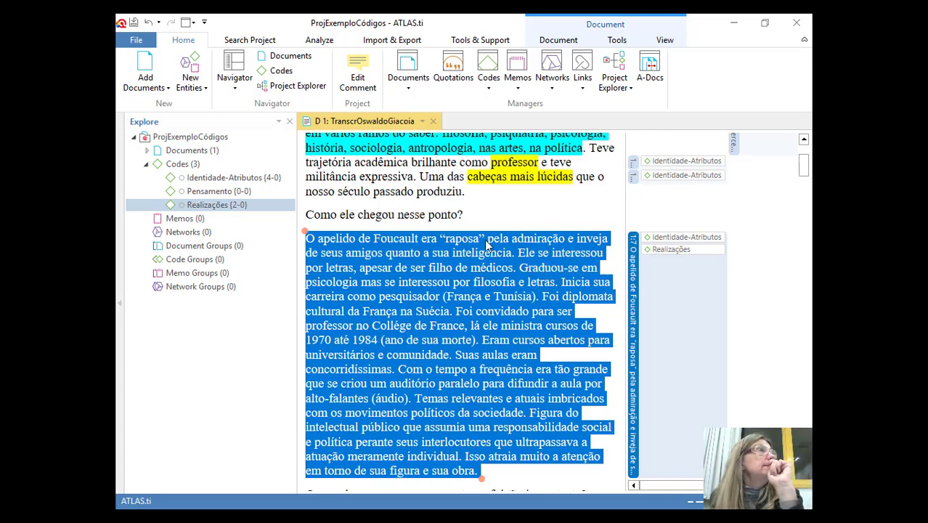
scroll(552, 218, "up", 1)
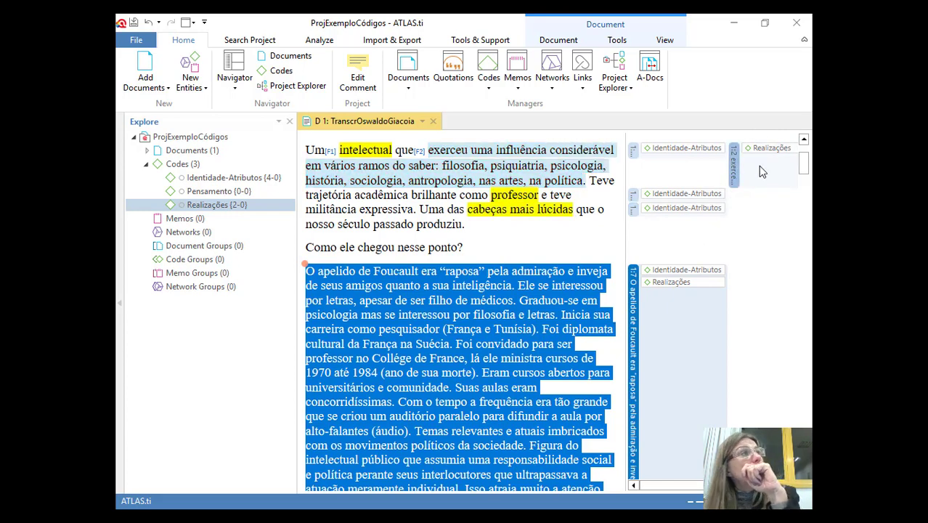
scroll(763, 171, "up", 1)
scroll(544, 285, "down", 1)
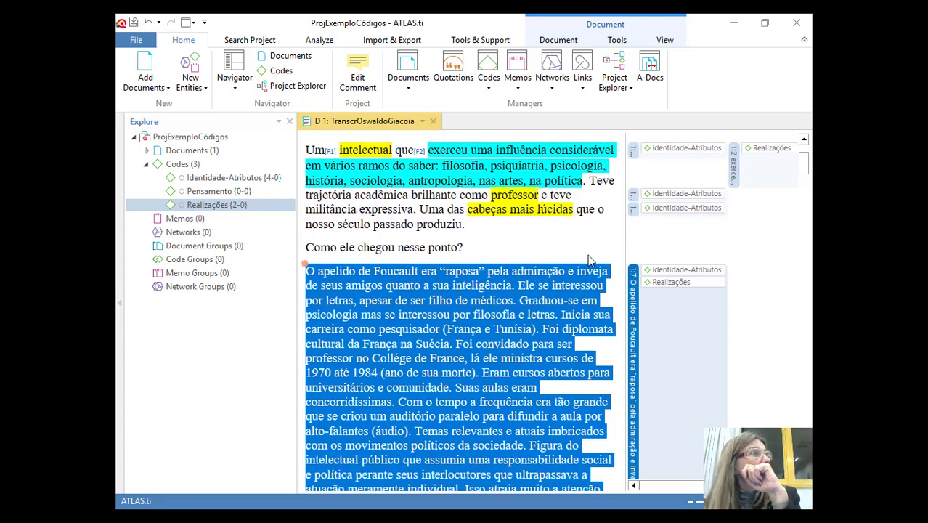
scroll(693, 251, "up", 1)
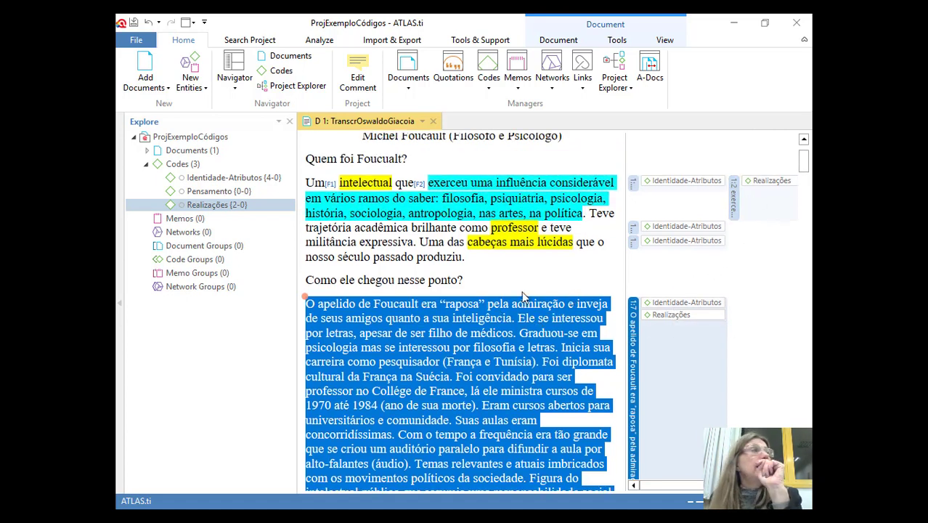
left_click(393, 304)
left_click_drag(440, 304, 485, 303)
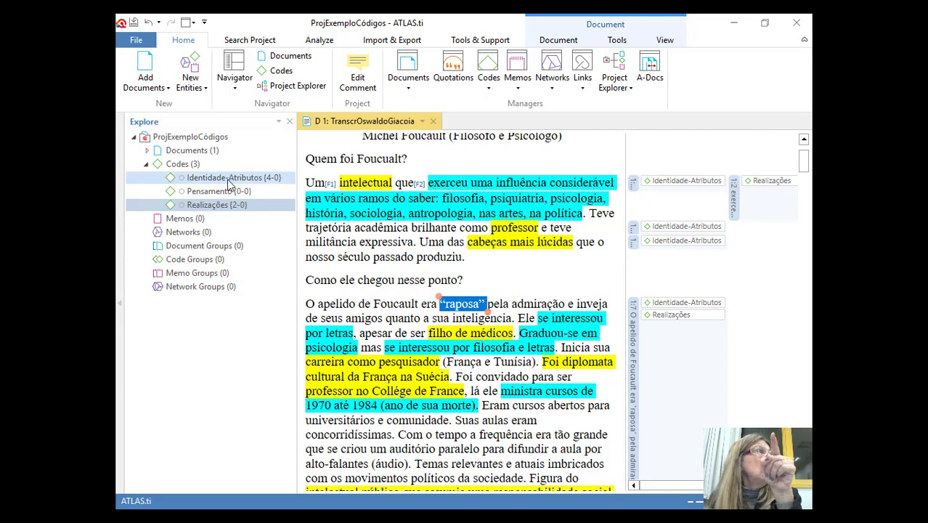
left_click_drag(222, 181, 459, 307)
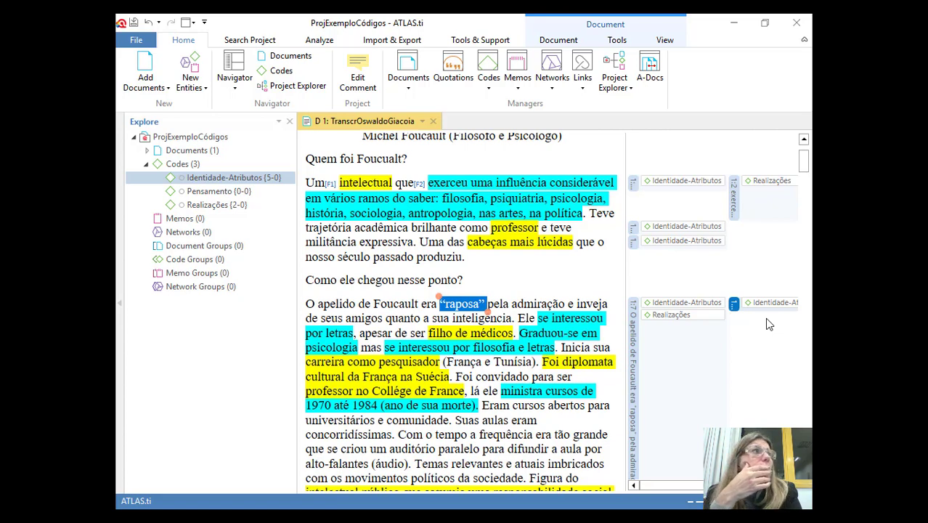
- Compare the quotation spanning the second answer with the “raposa” quotation, checking which text and codes belong to each
left_click(714, 321)
left_click(634, 347)
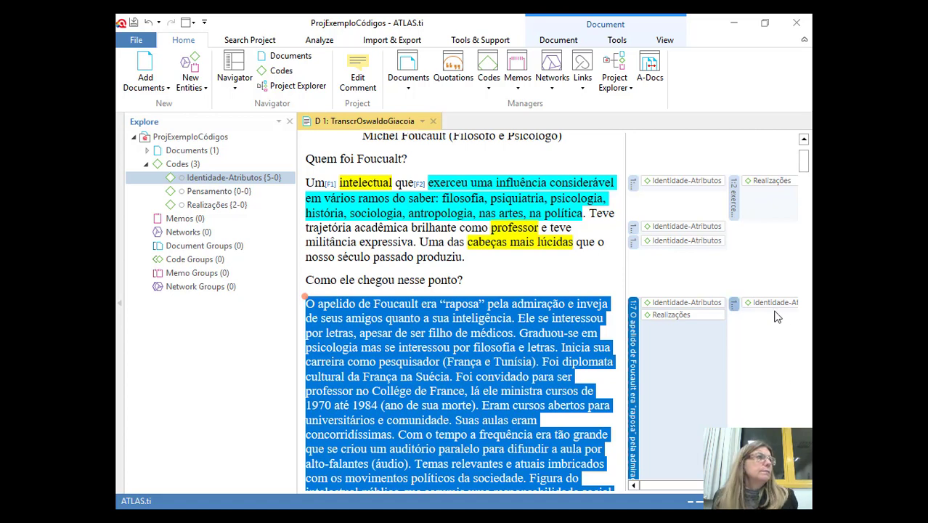
left_click(733, 305)
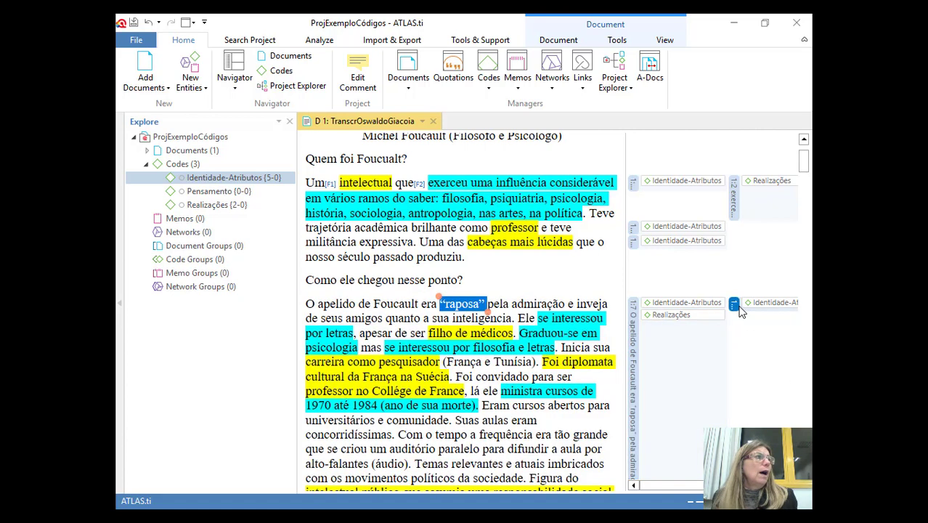
left_click(633, 339)
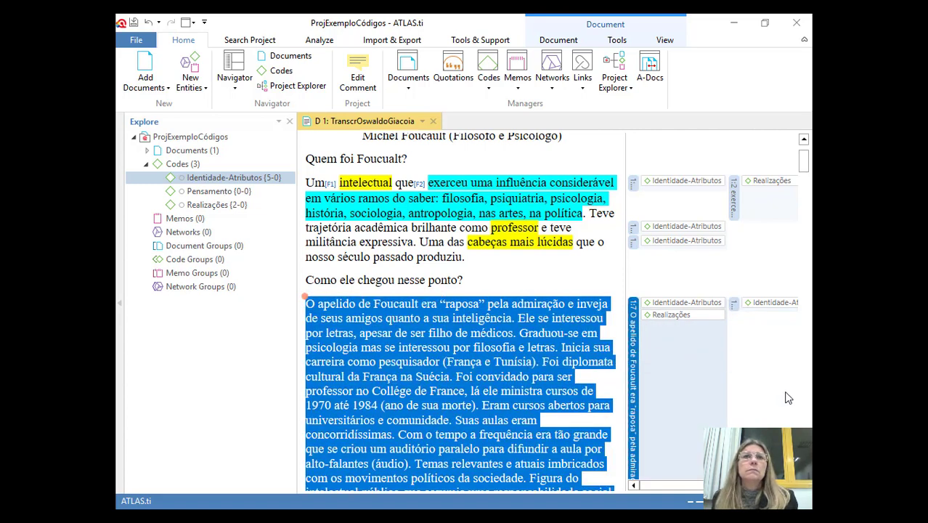
scroll(788, 398, "down", 2)
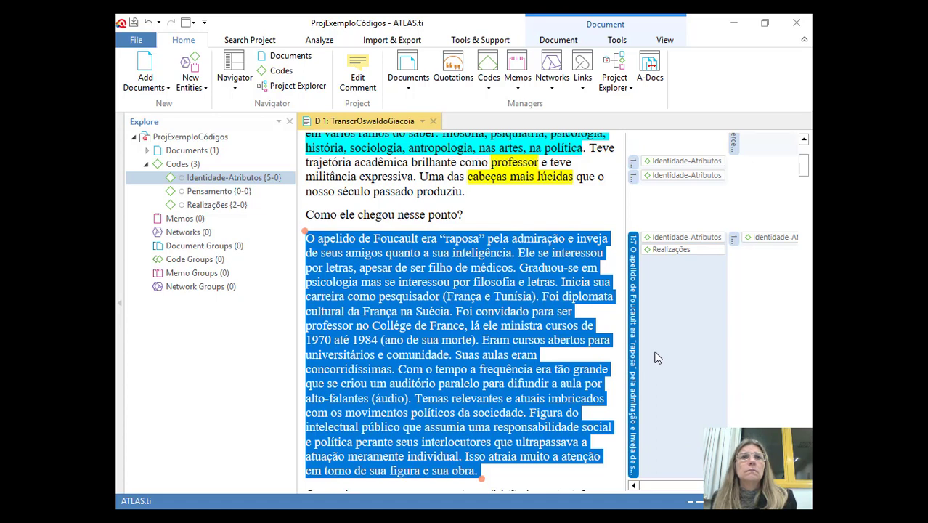
left_click(519, 284)
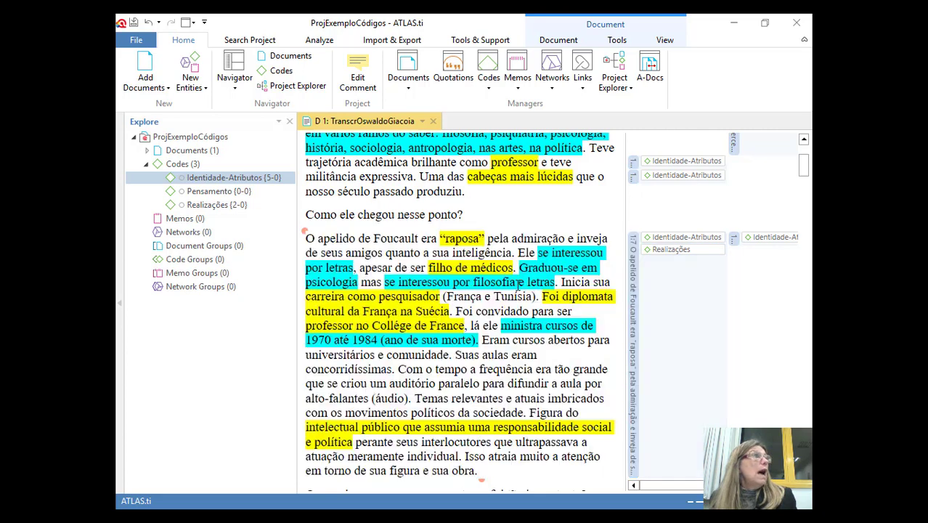
left_click(768, 238)
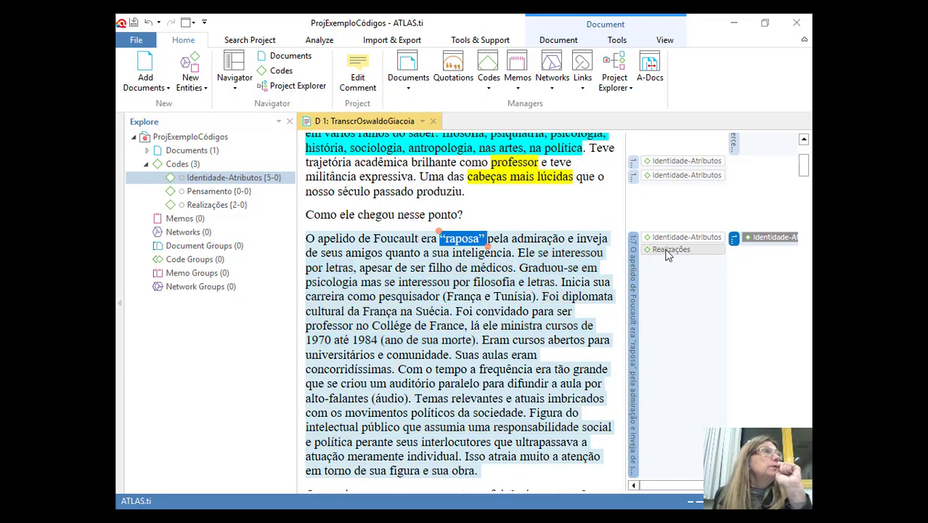
left_click(670, 249)
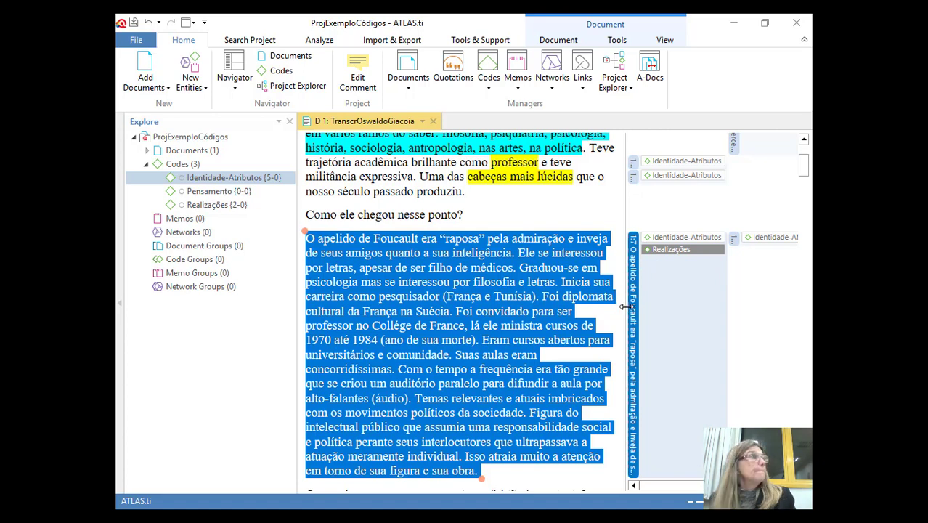
- Undo the “raposa” coding and both codings of the whole second answer
key("ctrl+z")
key("ctrl+z")
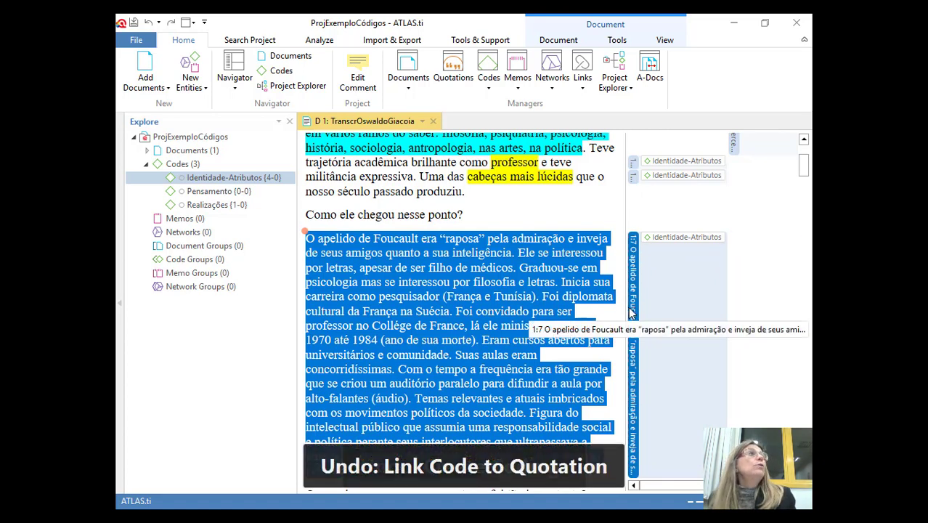
key("ctrl+z")
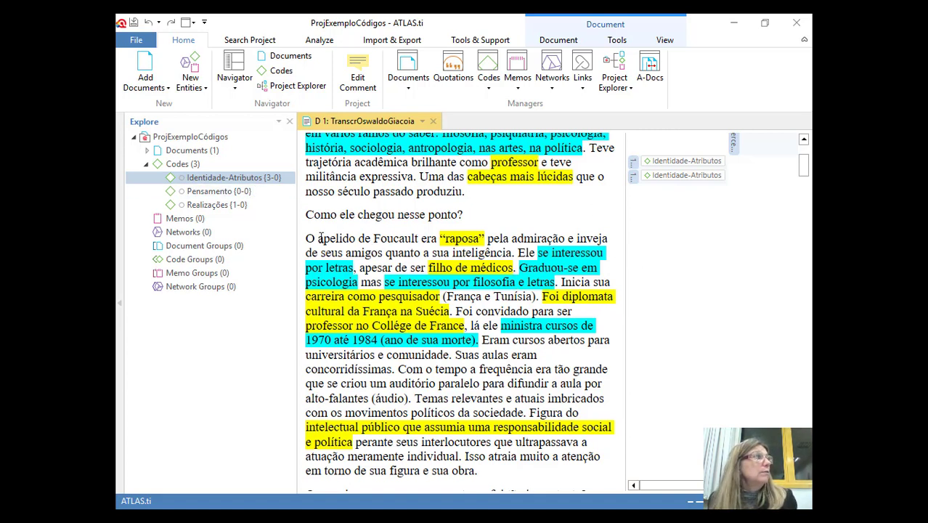
- Code only the word “raposa” in the second answer with Identidade-Atributos
left_click_drag(306, 238, 484, 240)
left_click(444, 239)
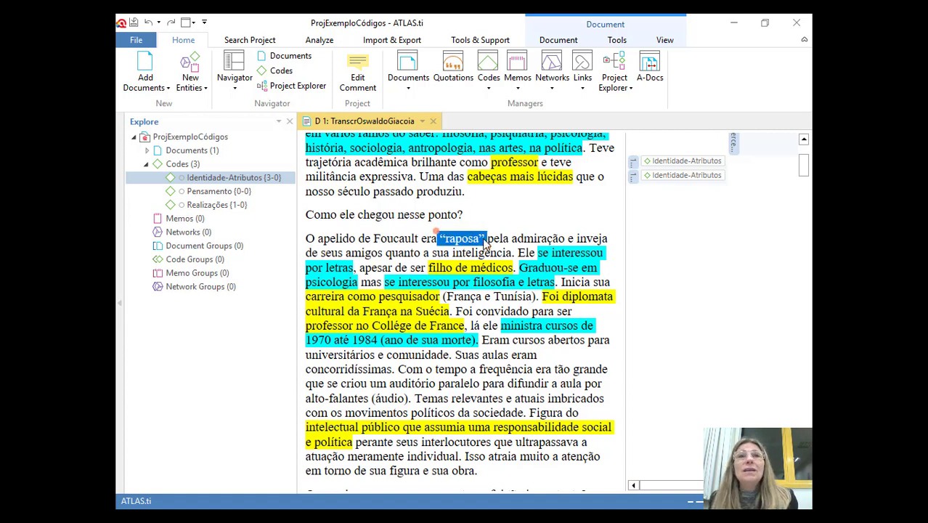
left_click_drag(209, 179, 474, 240)
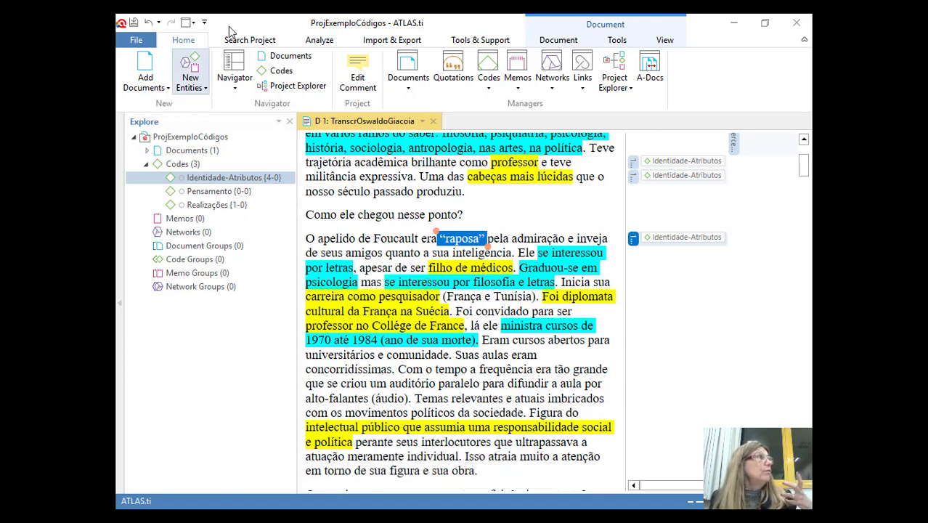
- Create a new free code named Identidade
left_click(191, 76)
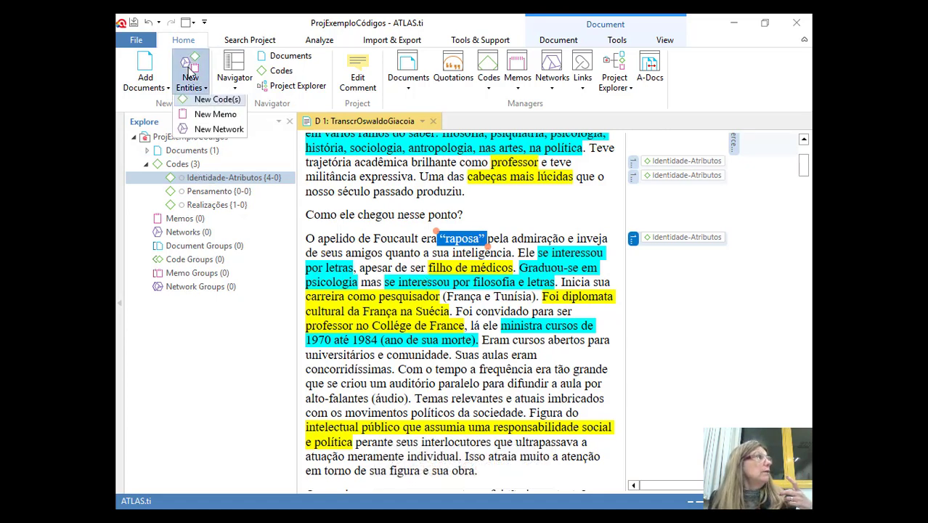
left_click(226, 106)
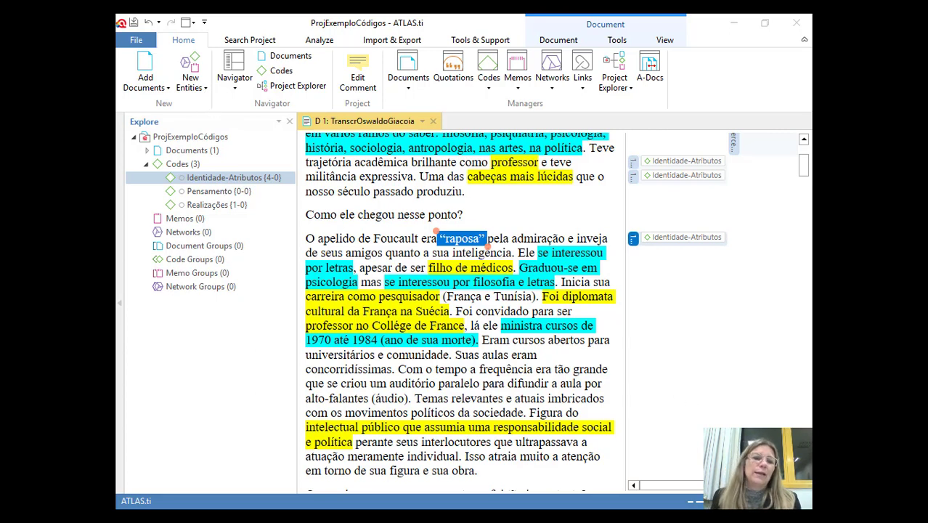
left_click_drag(810, 233, 344, 119)
left_click(470, 191)
type("Identidade")
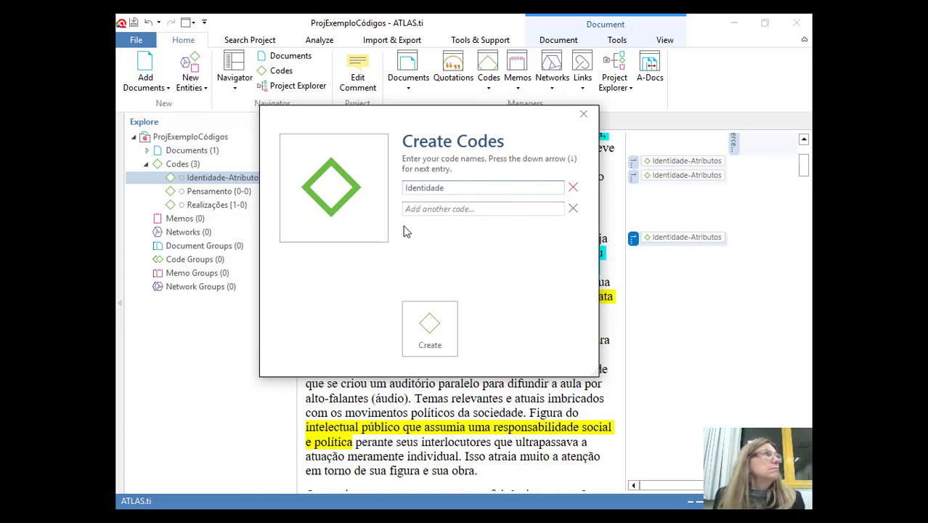
left_click(442, 350)
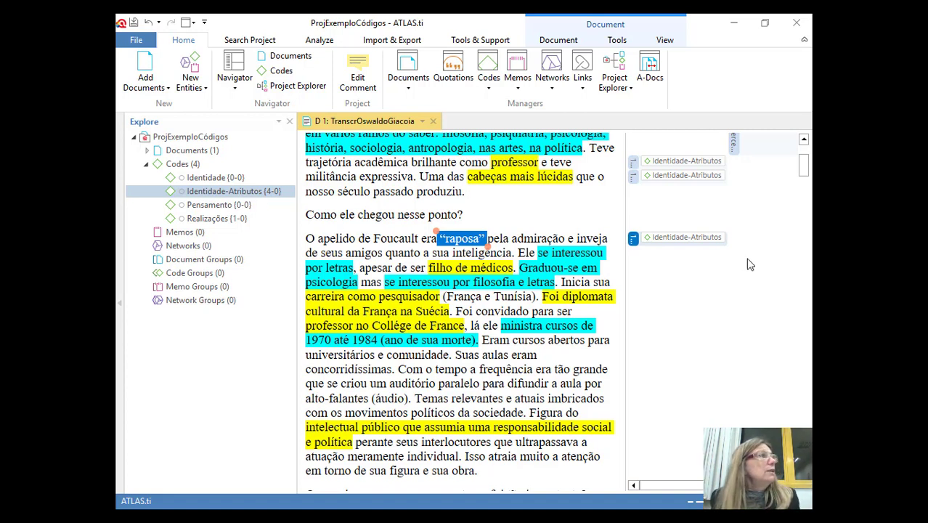
- Rename the code Realizações as Realizações-Atividades
left_click(215, 222)
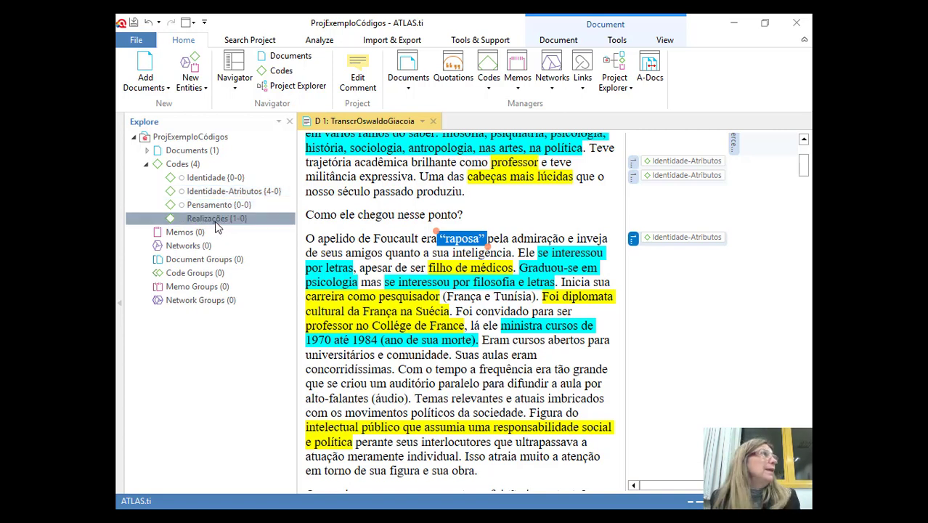
right_click(215, 226)
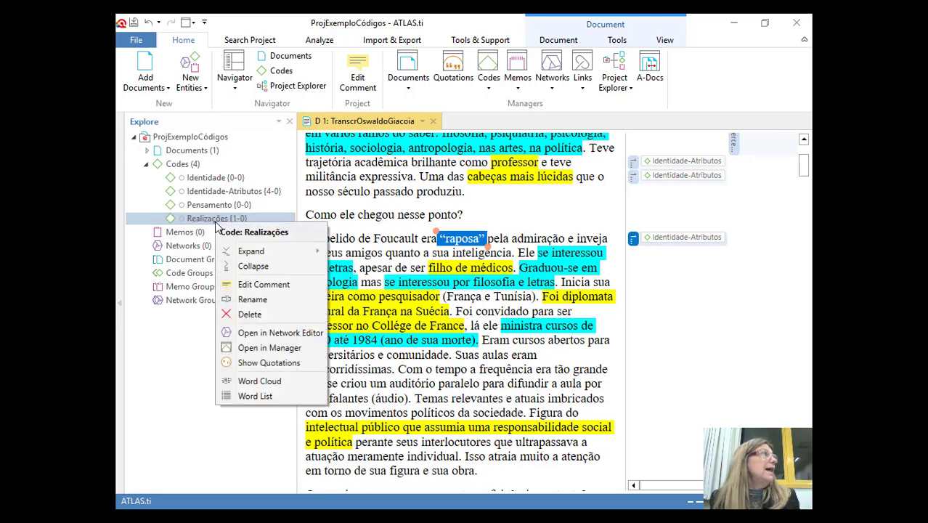
left_click(252, 299)
left_click(507, 259)
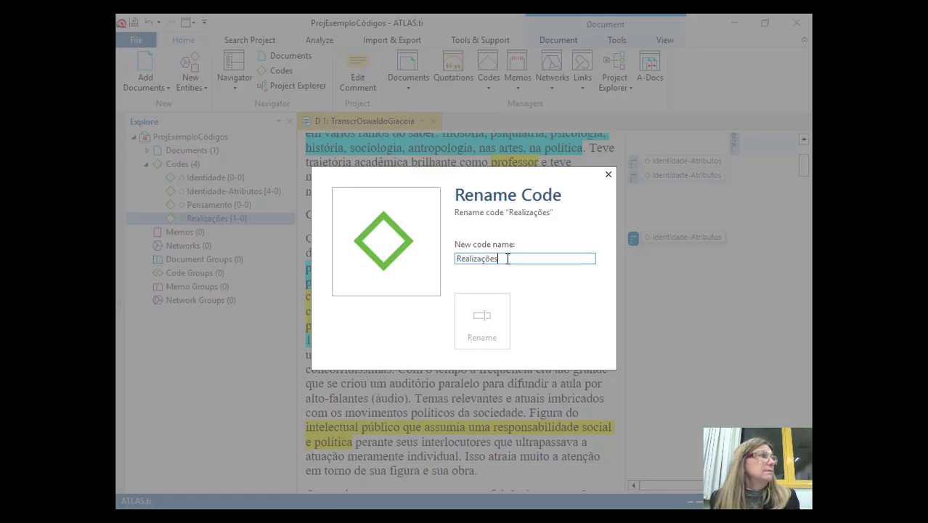
type("-Atividades")
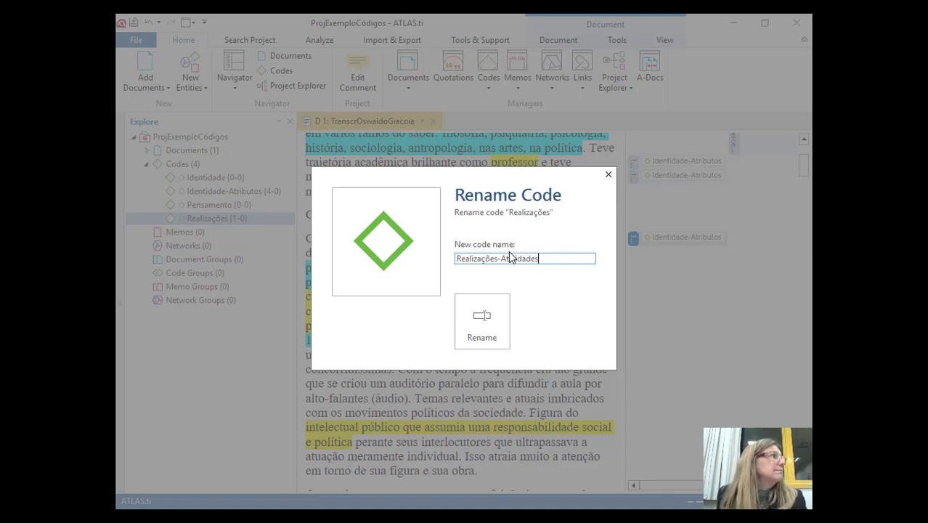
left_click(485, 325)
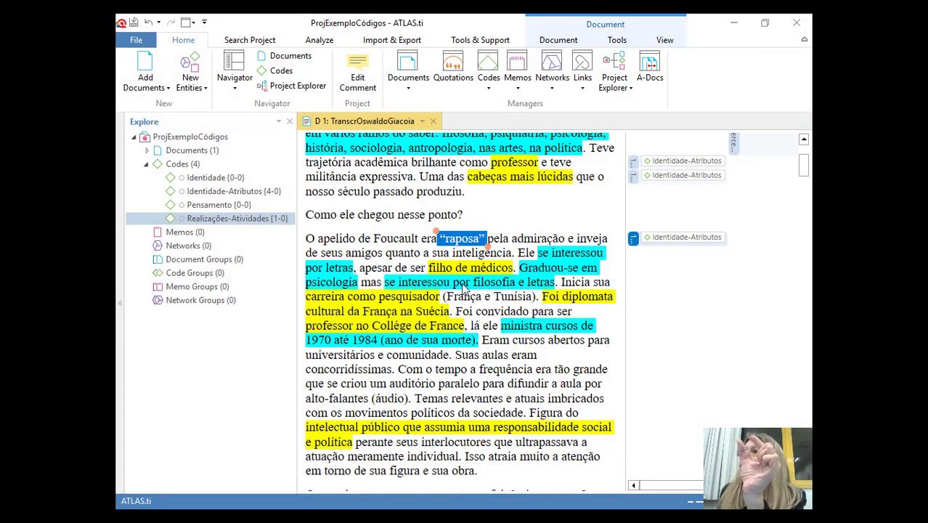
- Create a new free code named Realizações
left_click(190, 78)
left_click(289, 119)
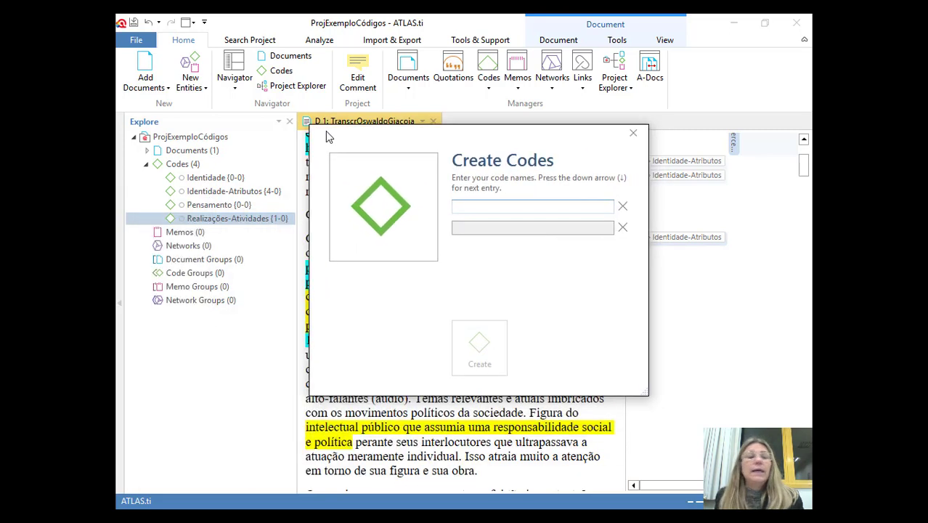
type("s")
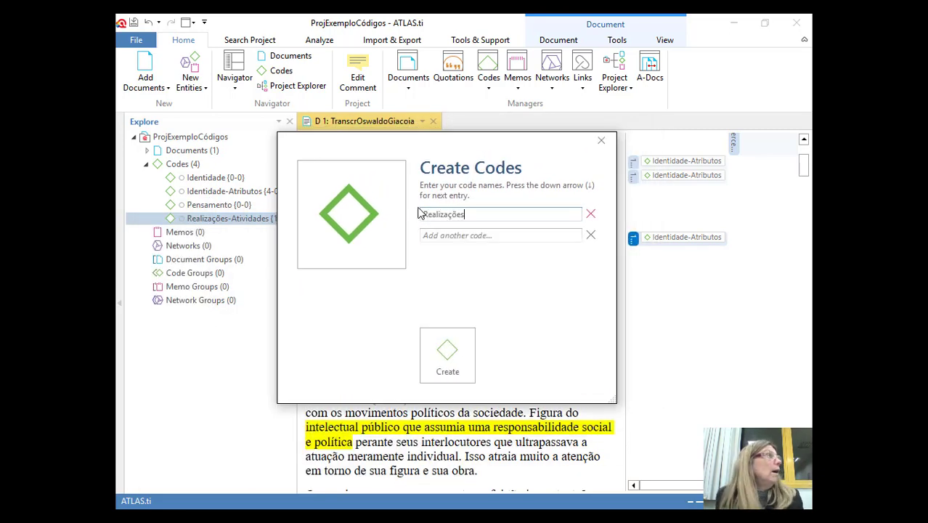
left_click(448, 372)
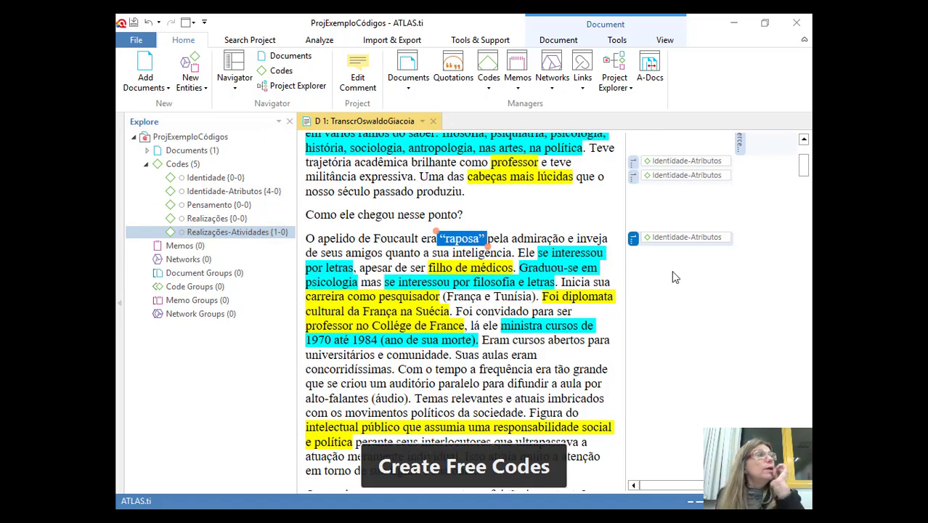
- Code the passage "filho de médicos" in the second answer with Identidade-Atributos
left_click_drag(540, 252, 541, 268)
left_click(535, 253)
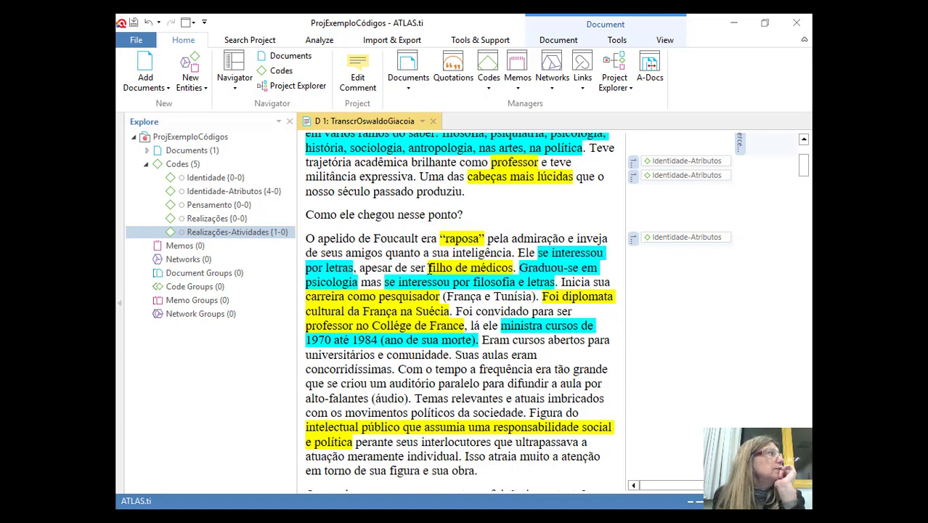
left_click_drag(429, 268, 512, 268)
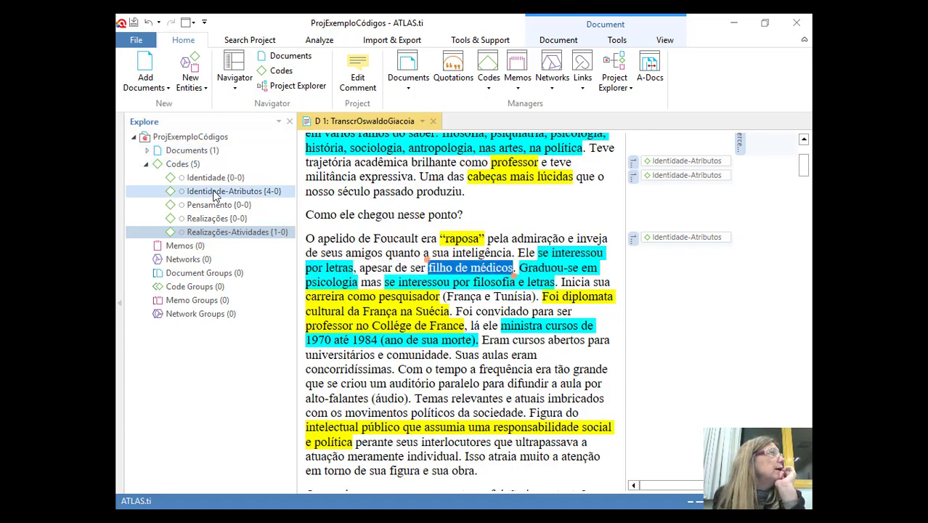
left_click_drag(233, 191, 456, 270)
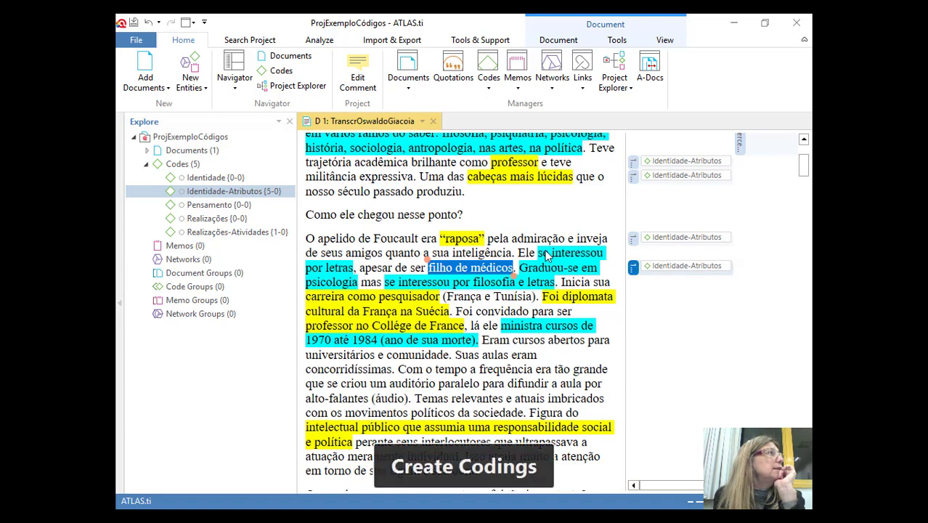
- Code "se interessou por letras" and "Graduou-se em psicologia mas se interessou por filosofia e letras" with Realizações-Atividades
left_click_drag(538, 253, 353, 270)
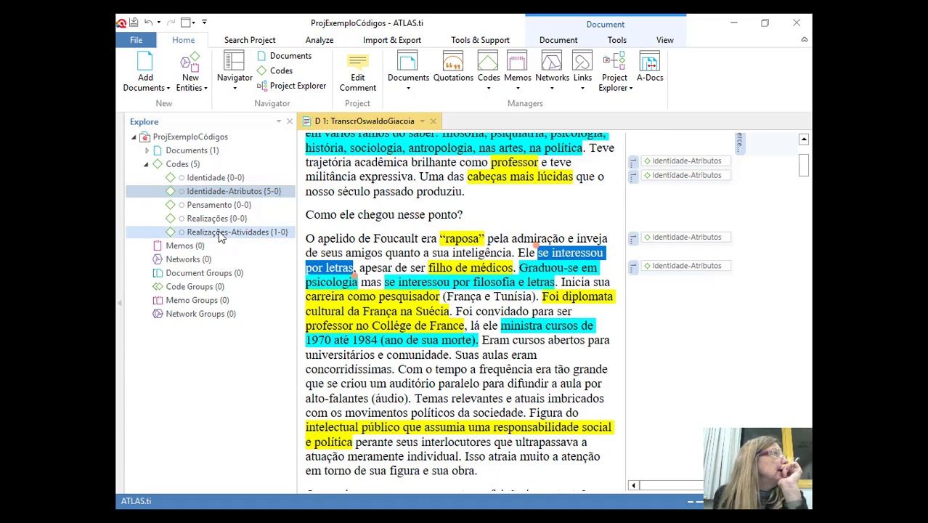
left_click_drag(222, 233, 323, 272)
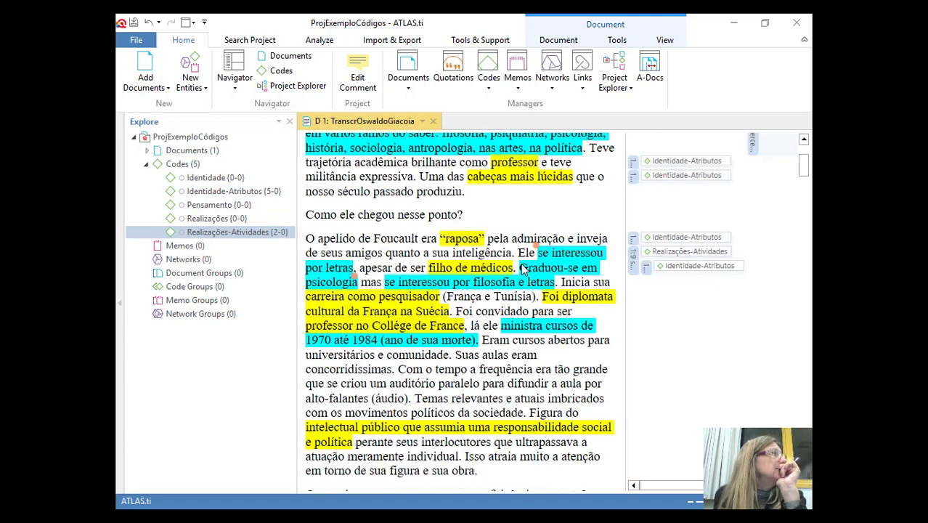
left_click_drag(519, 267, 555, 282)
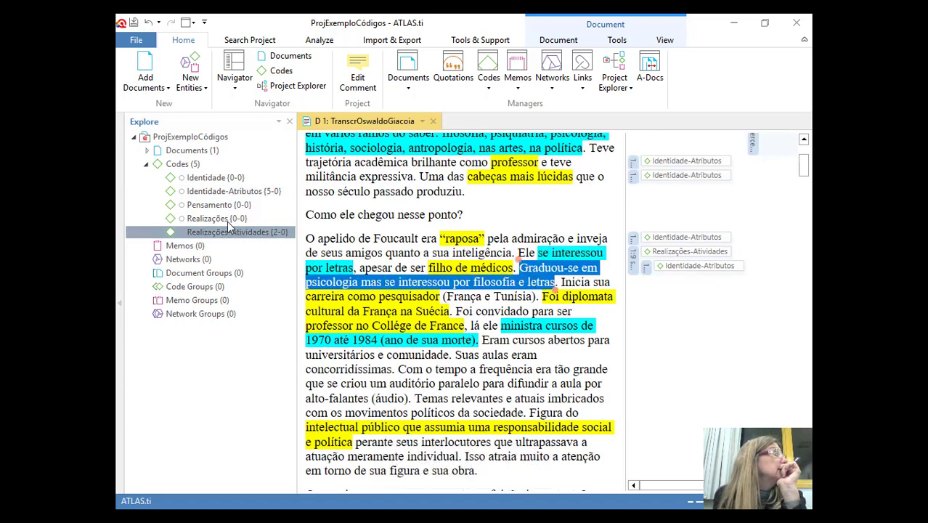
left_click_drag(203, 232, 213, 241)
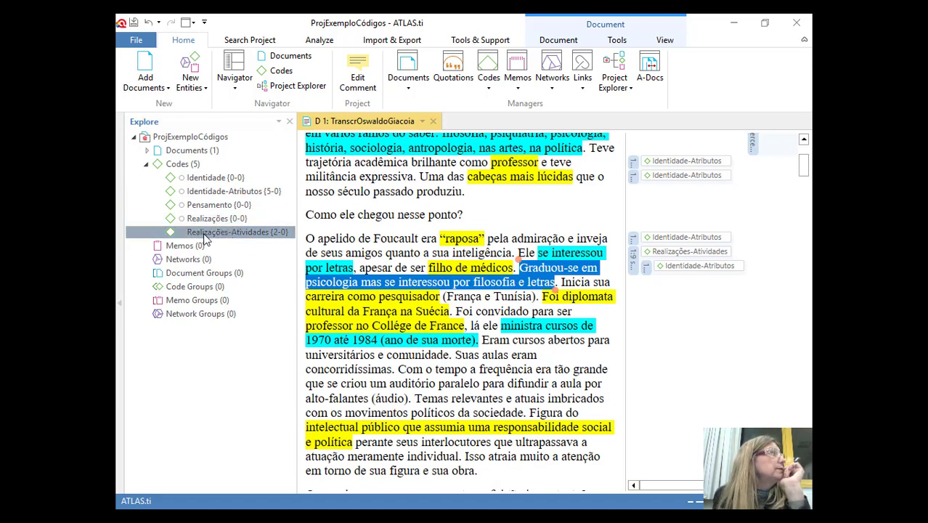
left_click_drag(205, 239, 375, 284)
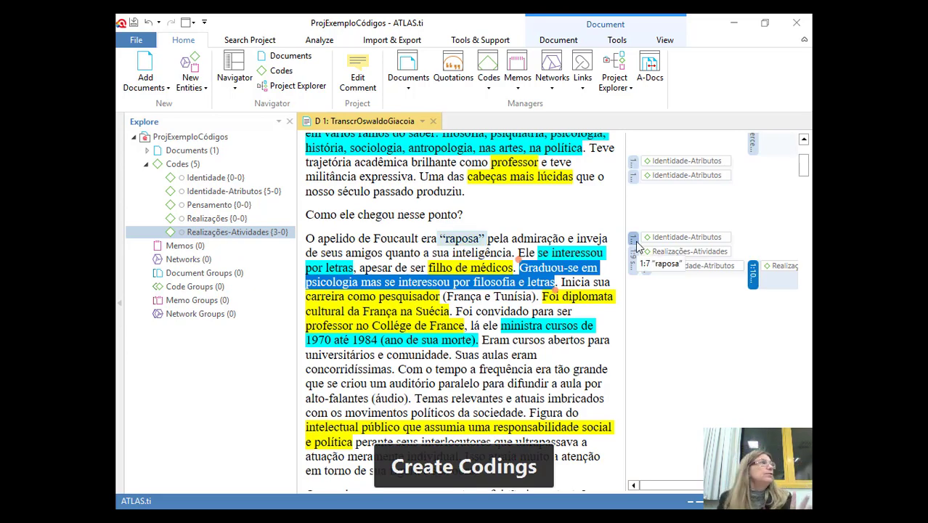
- Code the entire answer to "Como ele chegou nesse ponto?" with Identidade
left_click(306, 243)
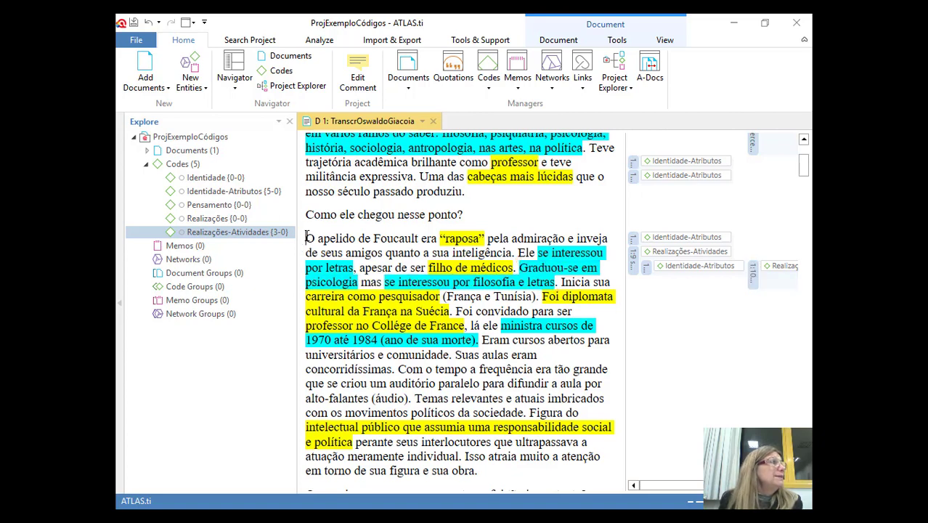
left_click_drag(306, 238, 486, 473)
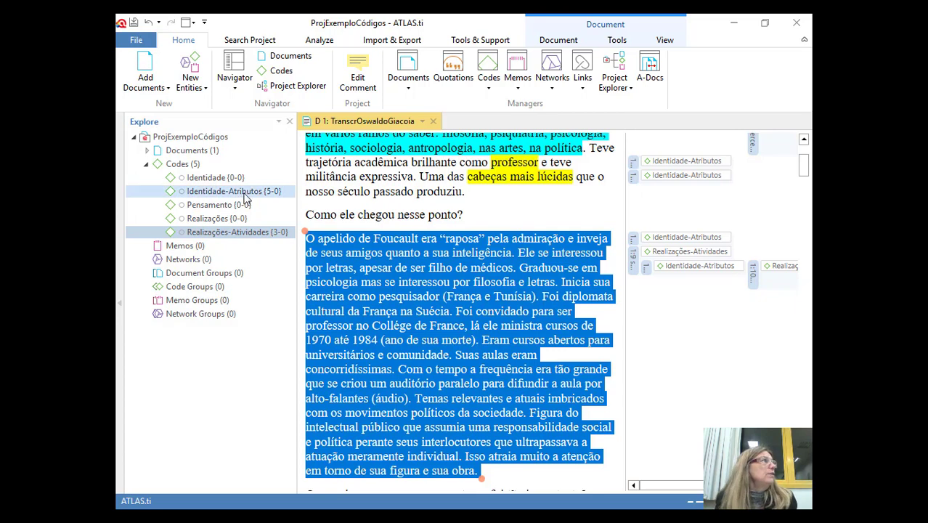
left_click_drag(203, 178, 420, 285)
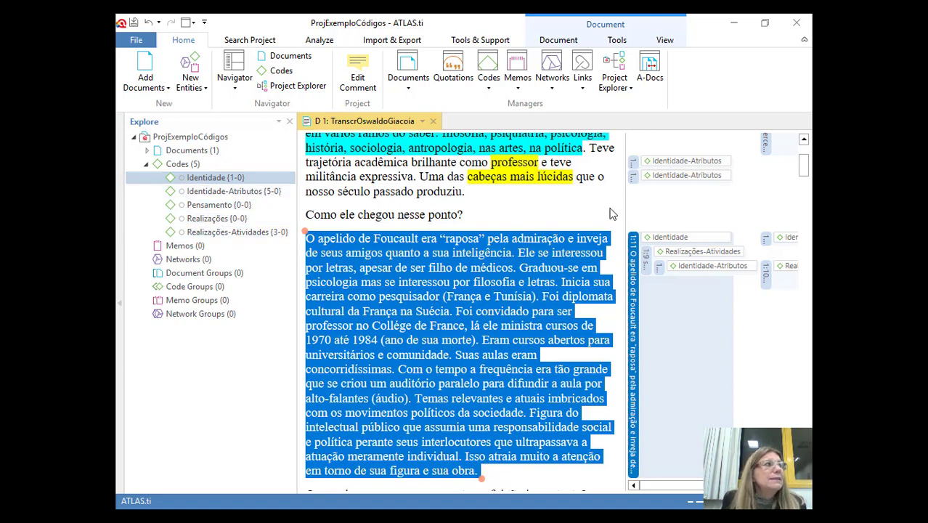
- Try coding a fresh selection of the same full answer with Realizações, and undo that coding
scroll(669, 429, "down", 1)
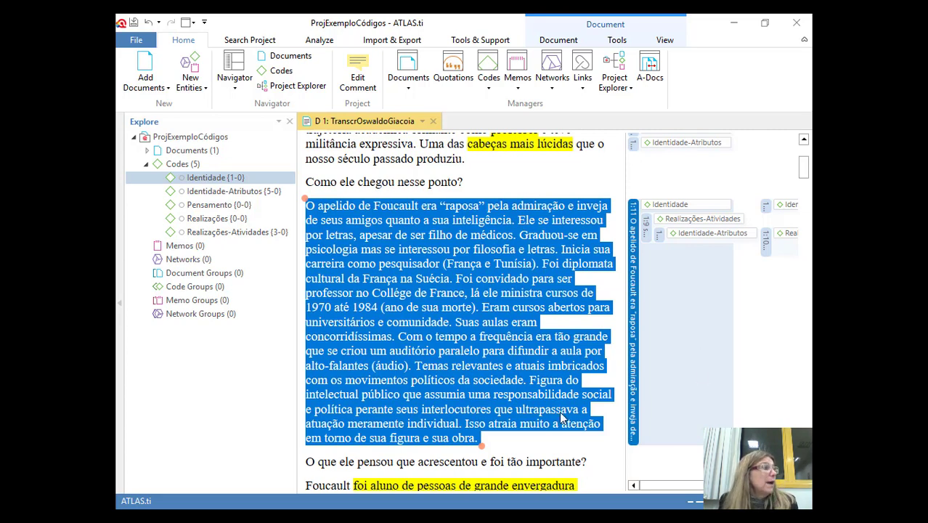
left_click(541, 436)
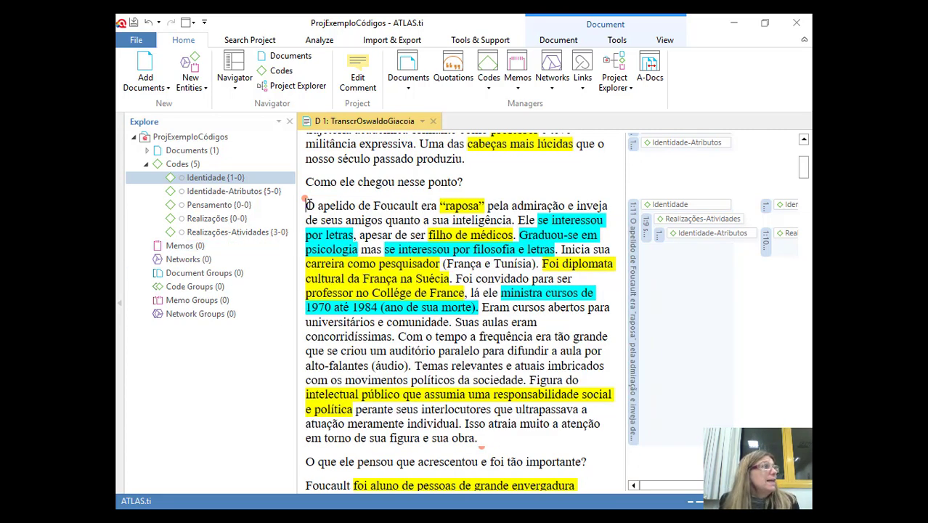
left_click_drag(306, 206, 502, 442)
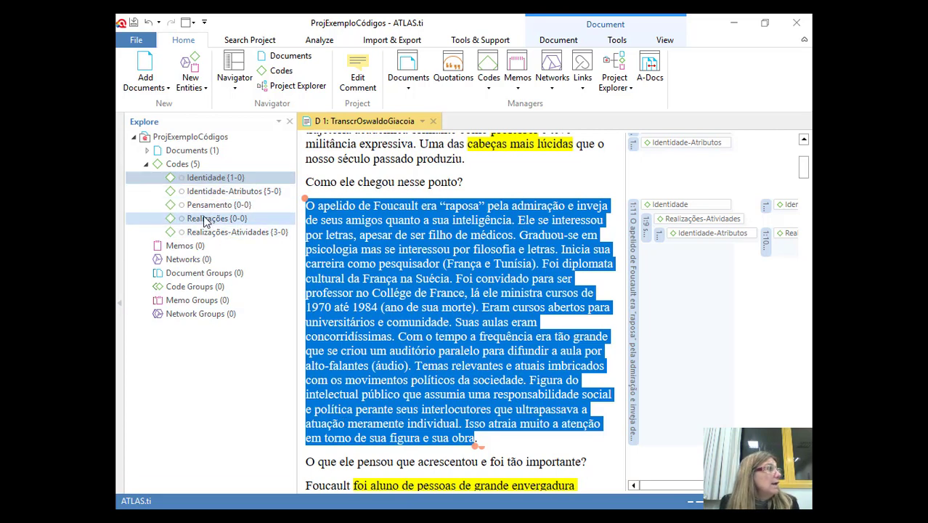
left_click_drag(206, 220, 400, 333)
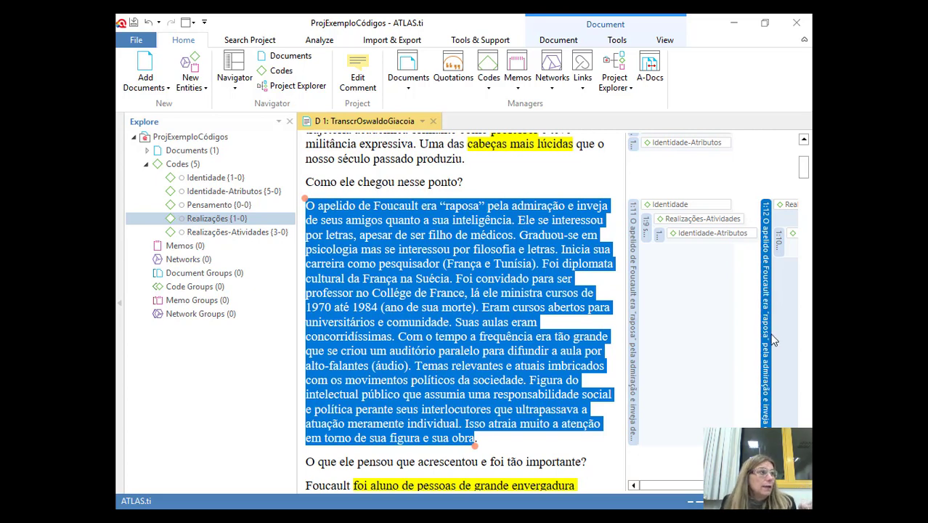
key("ctrl+z")
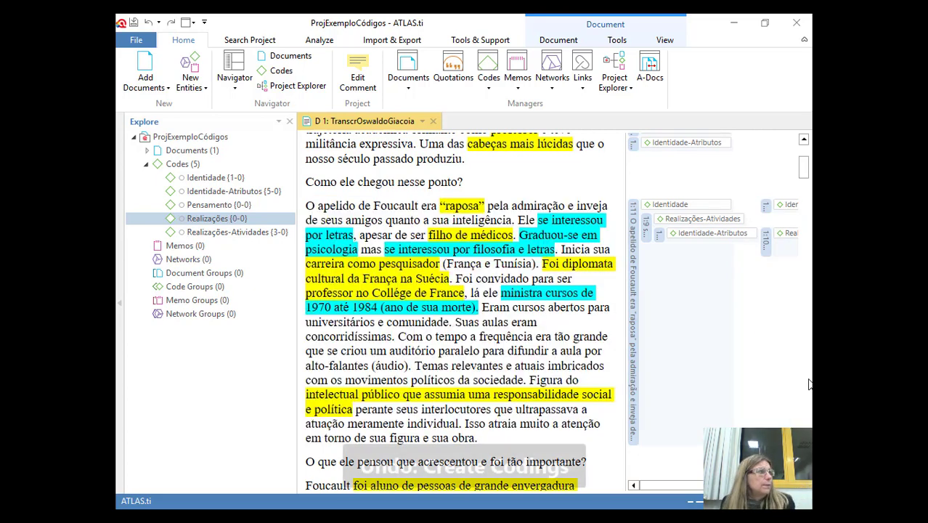
- Select the existing quotation covering the full second answer and add the code Realizações to it
left_click(635, 379)
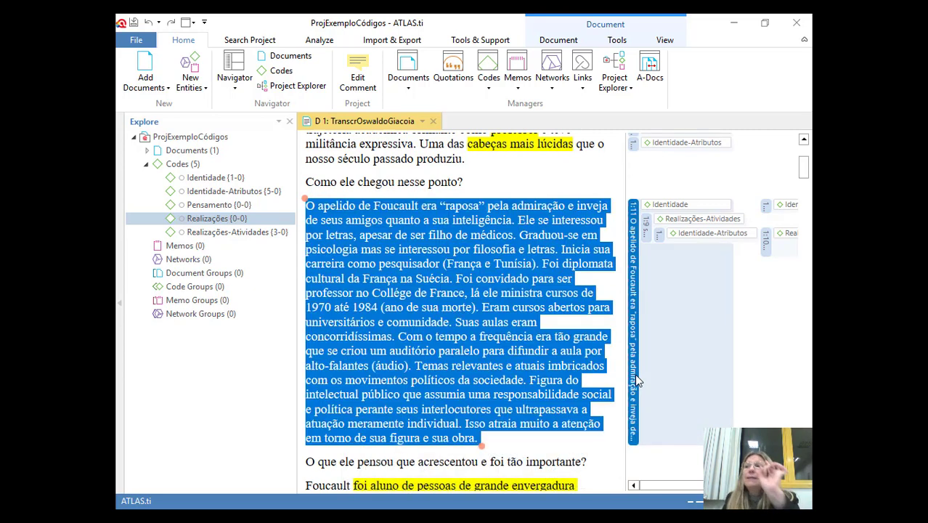
left_click(658, 236)
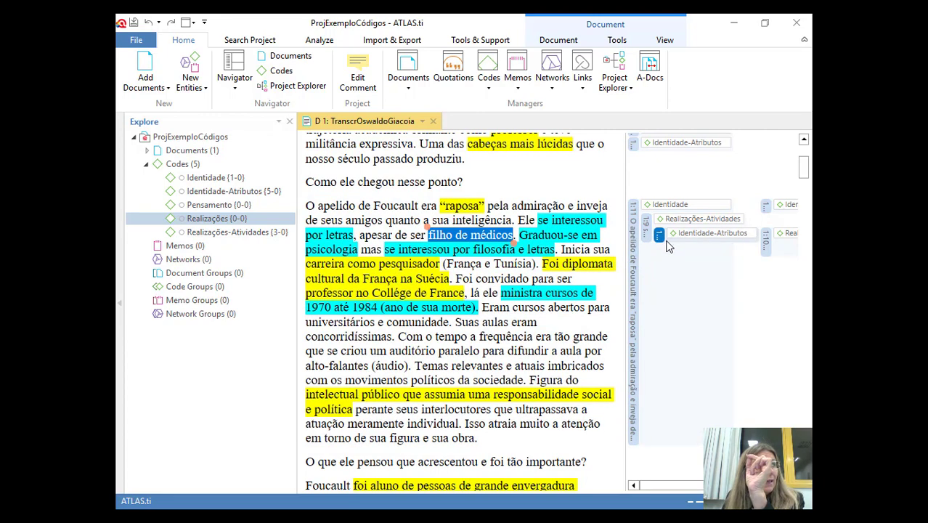
left_click(633, 309)
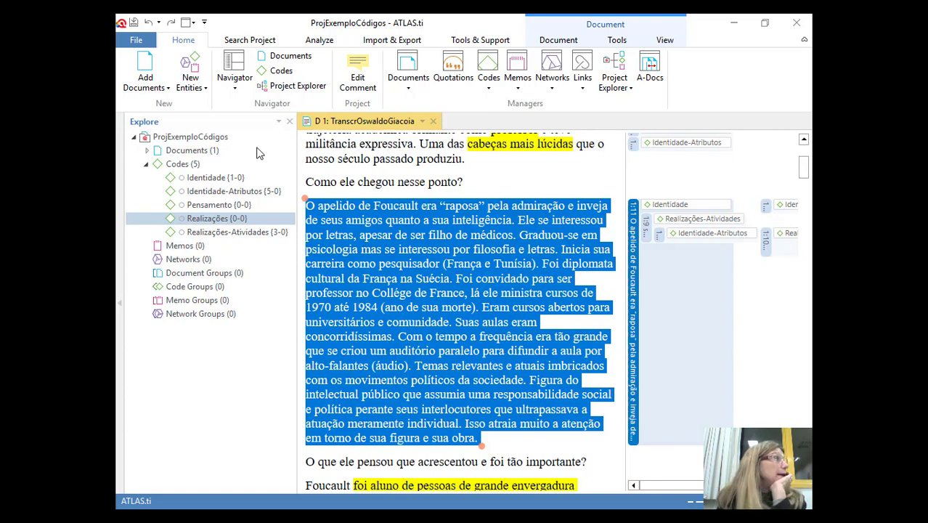
left_click_drag(195, 218, 432, 309)
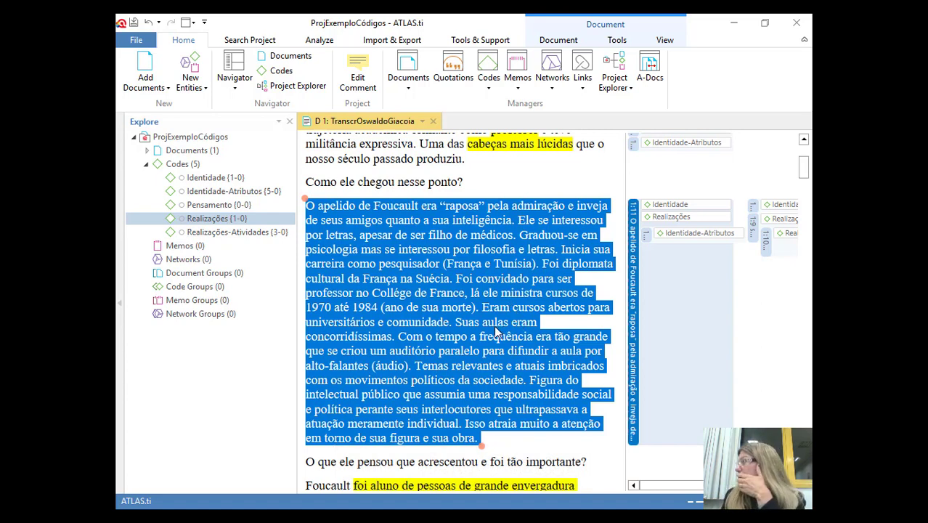
- Unlink the code Realizações from the quotation covering the full second answer
right_click(675, 218)
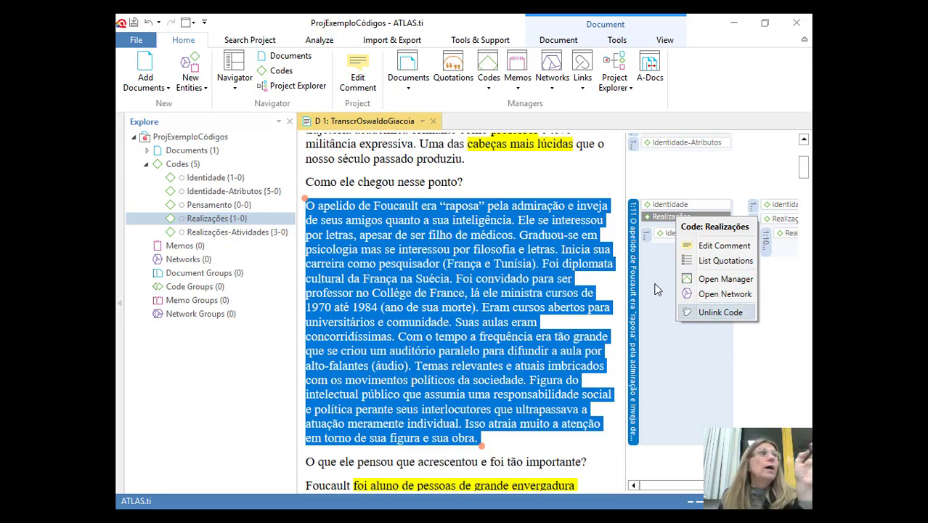
left_click(731, 313)
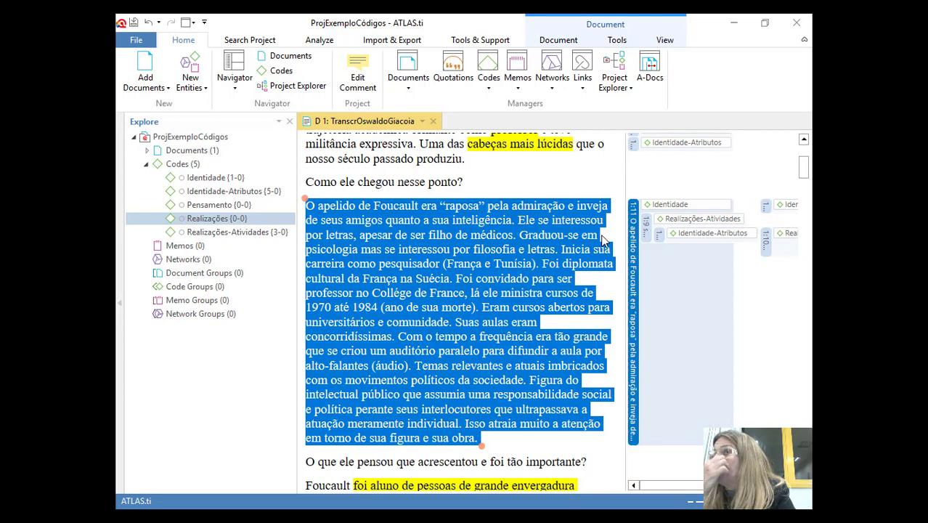
left_click(722, 234)
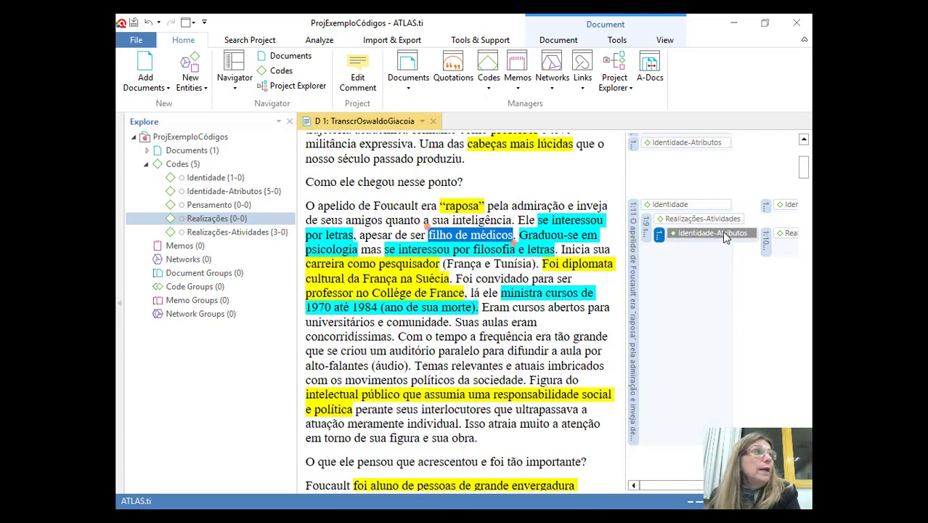
right_click(722, 231)
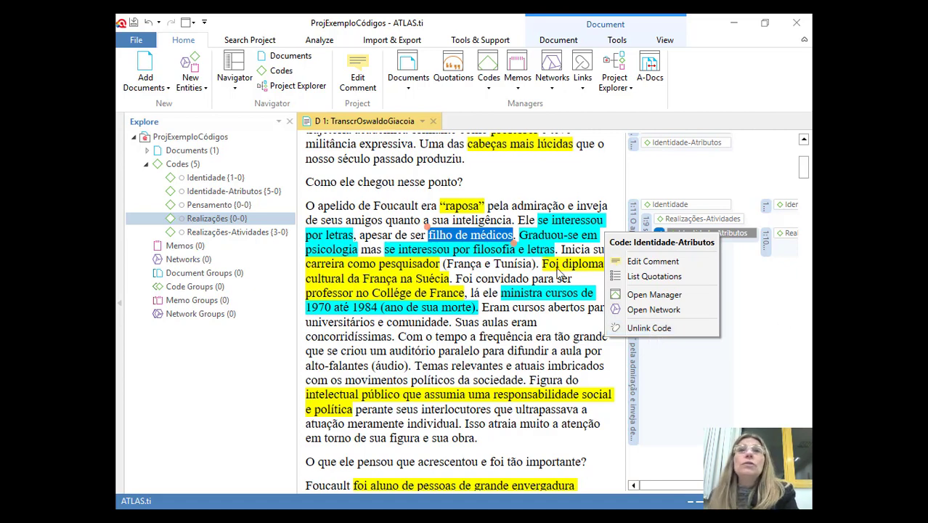
left_click(755, 398)
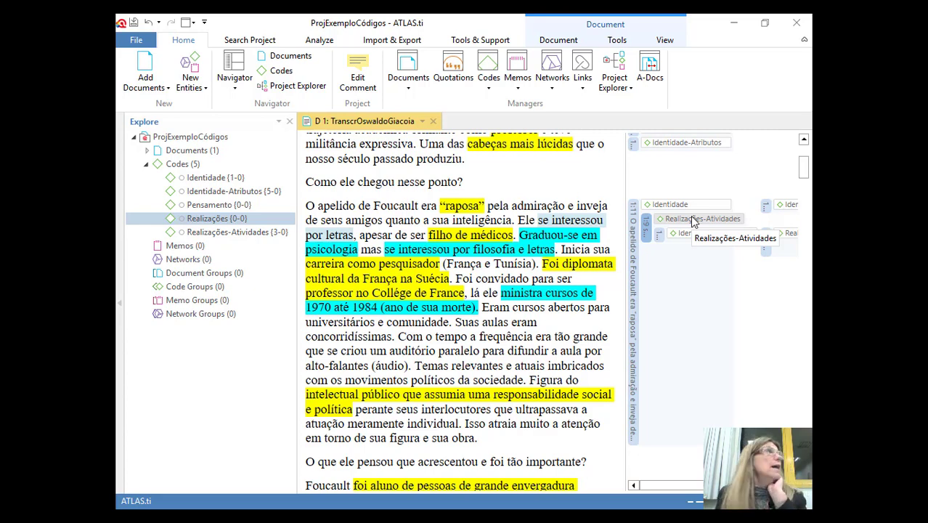
- Review the project's quotations, filtering them in turn by Identidade, Identidade-Atributos and Realizações-Atividades
left_click(456, 65)
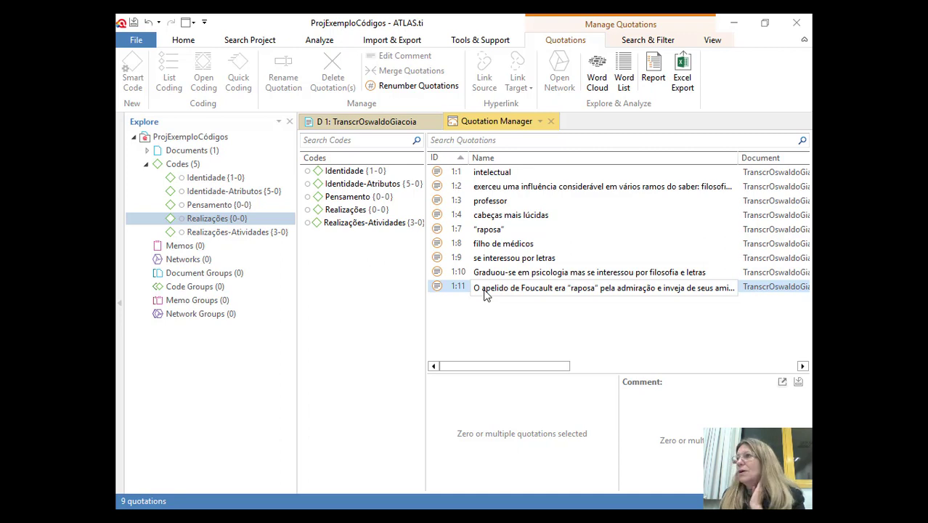
left_click(487, 175)
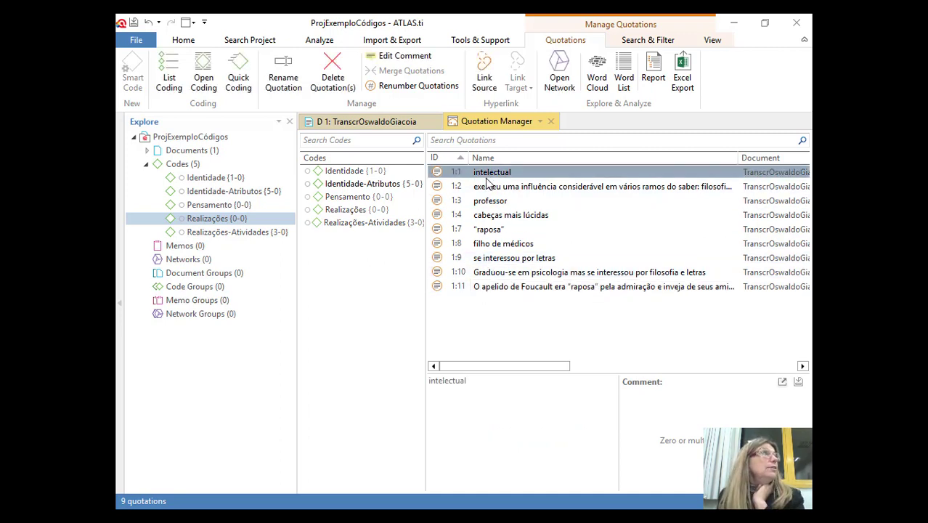
left_click(487, 188)
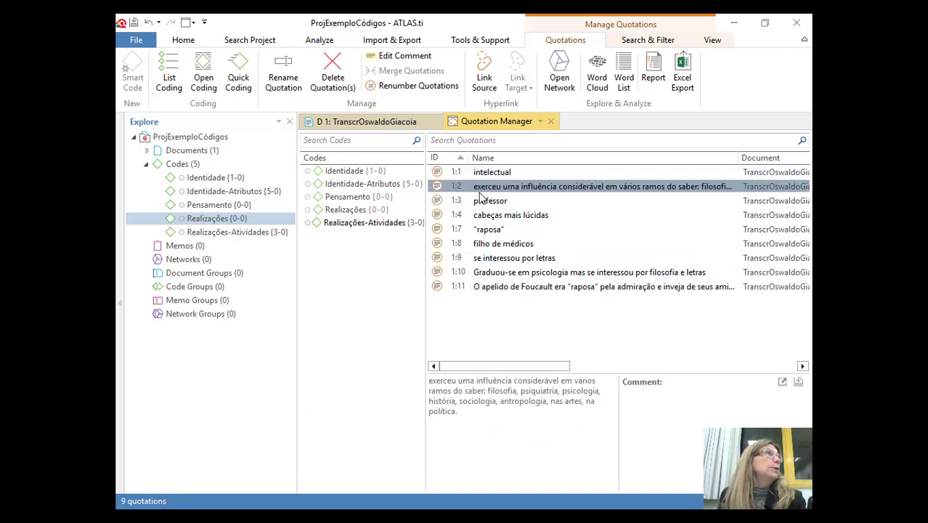
left_click(341, 171)
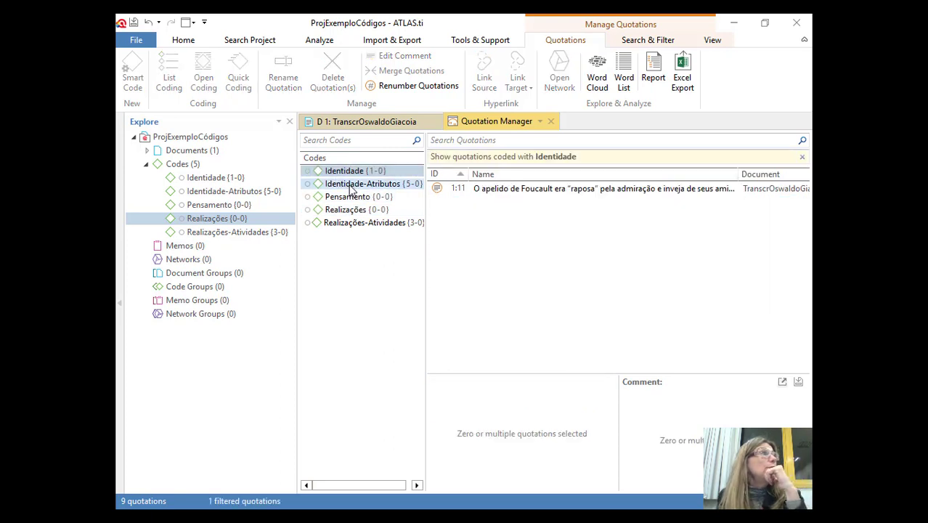
left_click(350, 186)
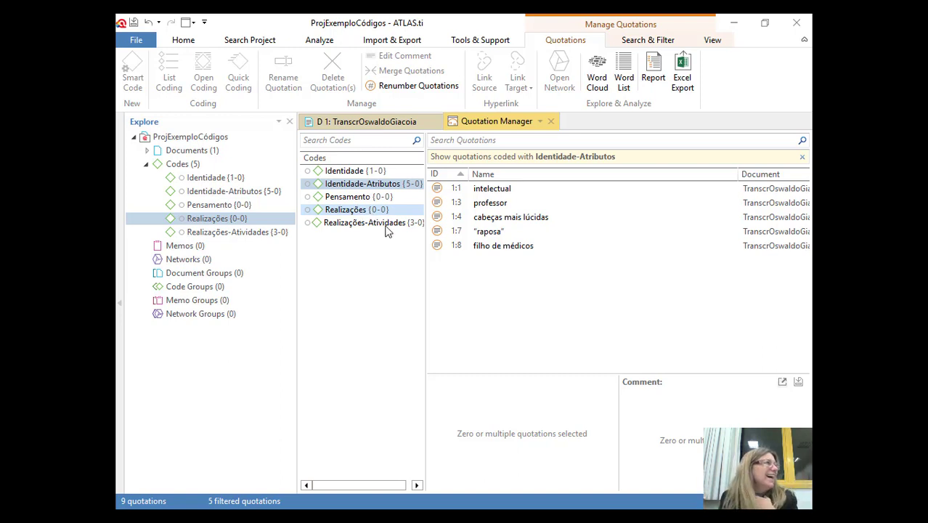
left_click(356, 224)
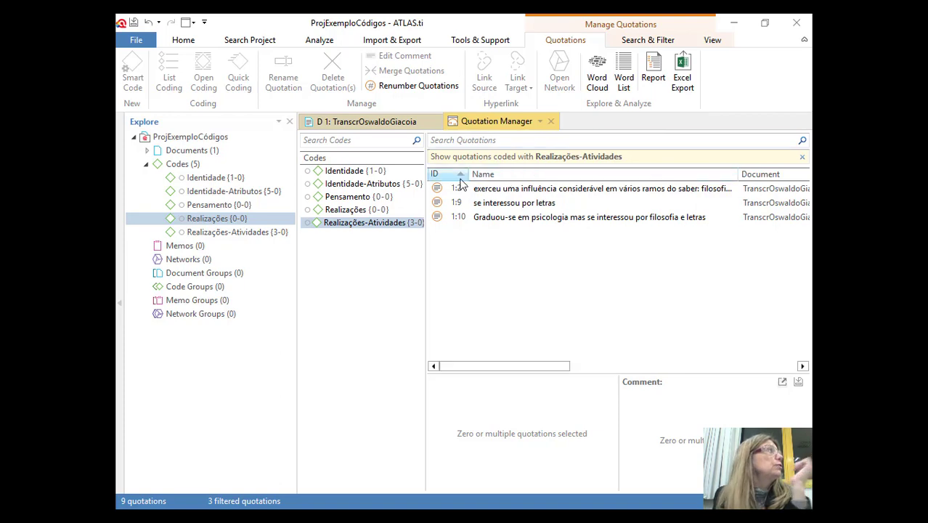
left_click(551, 121)
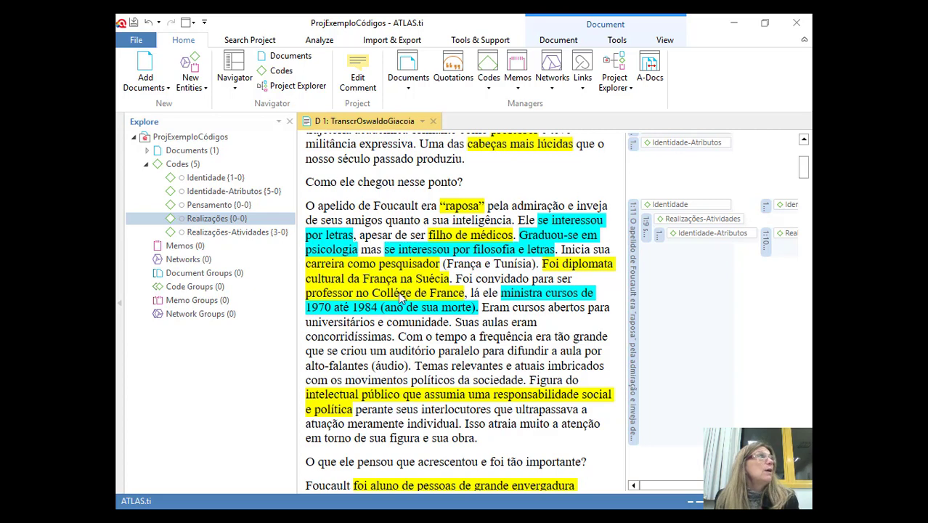
- Add the comment "Que´foi Foucault?" to the code Identidade in the Code Manager and save it
left_click(204, 180)
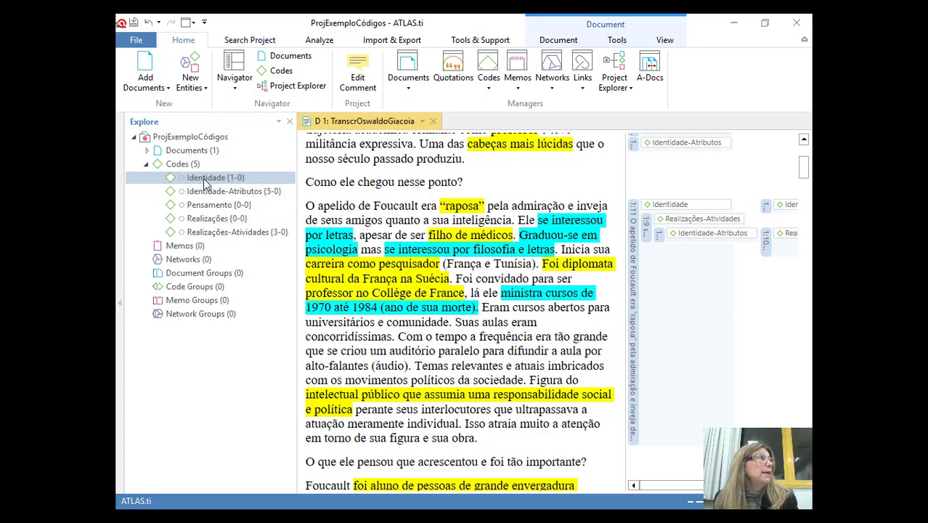
right_click(204, 179)
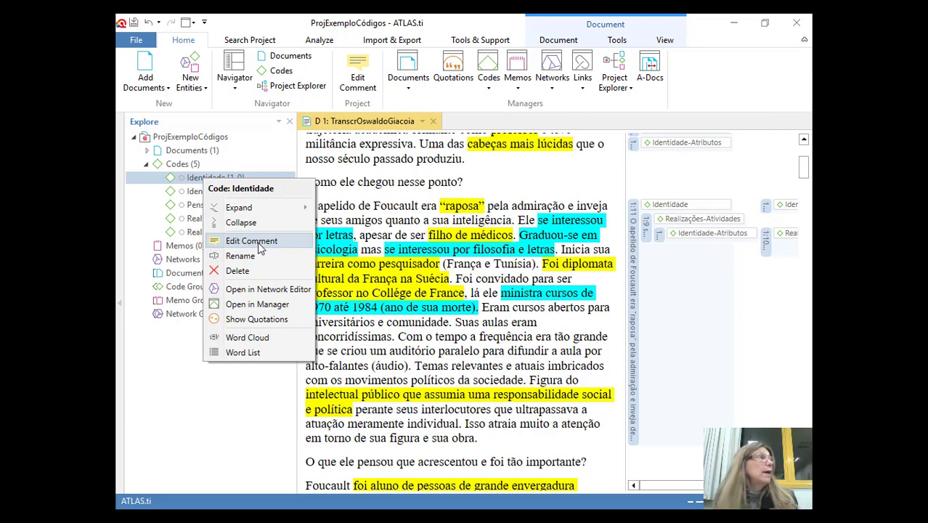
left_click(498, 66)
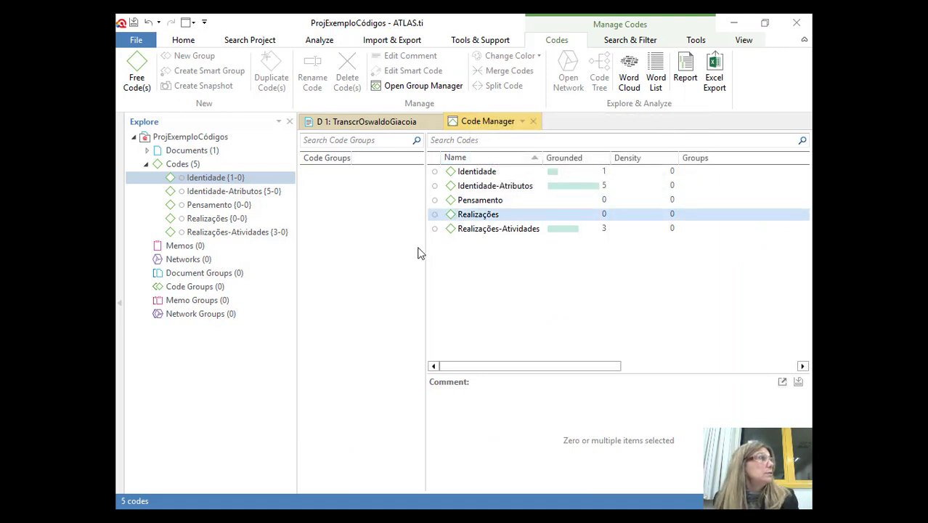
left_click(516, 172)
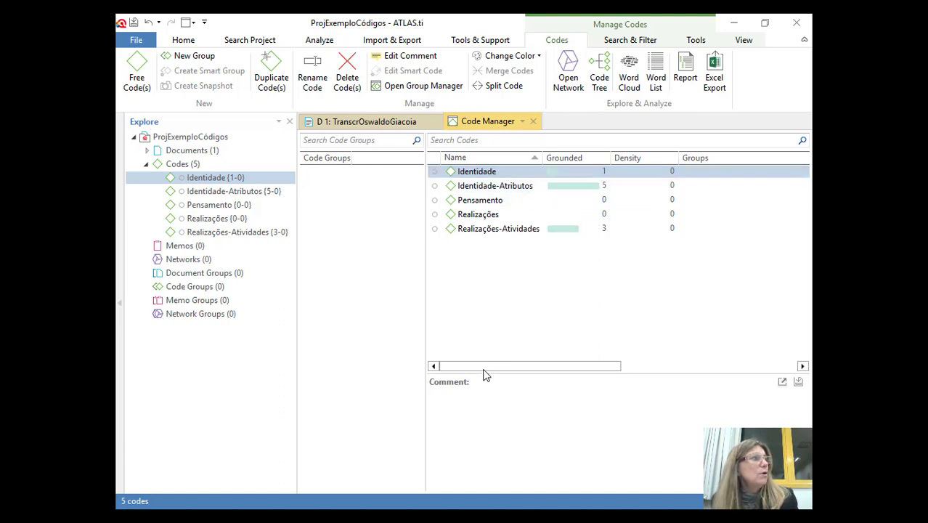
left_click(463, 401)
type("O")
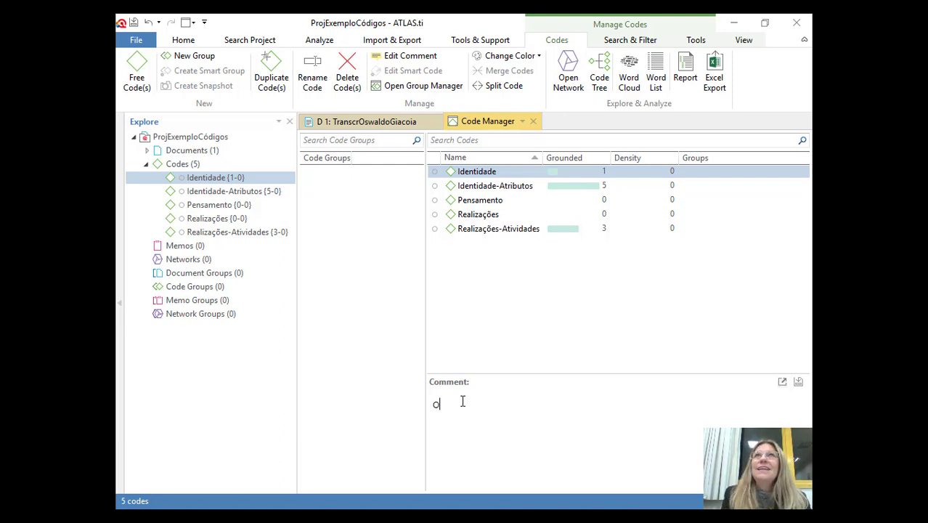
key("BackSpace")
type("Que")
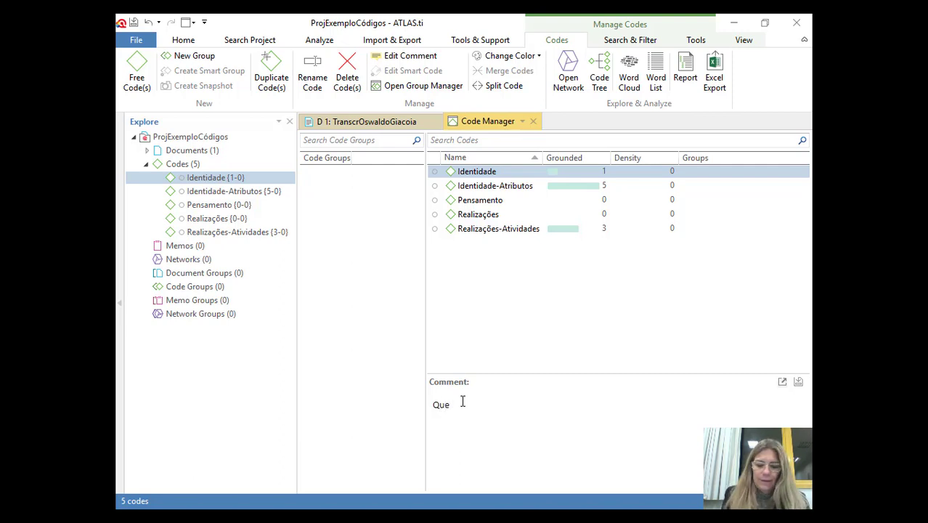
type("´fpo")
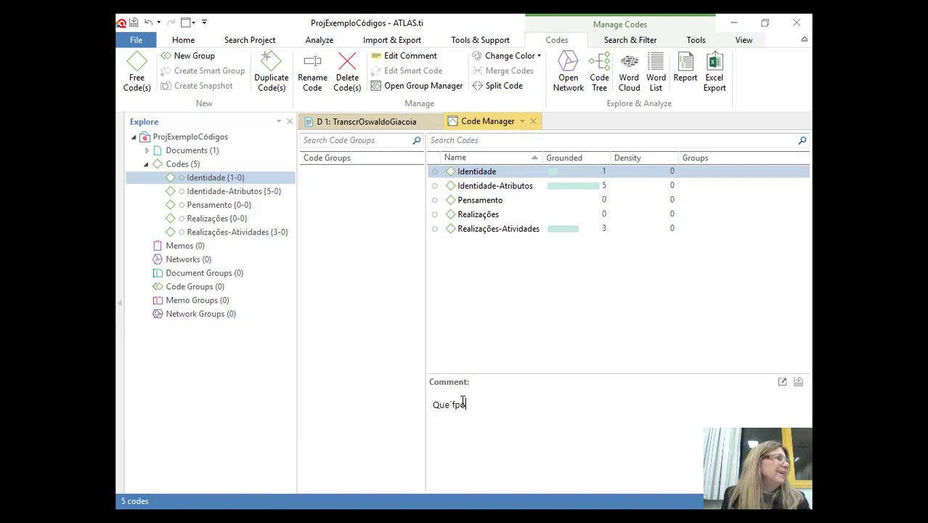
key("BackSpace")
key("BackSpace")
key("BackSpace")
type("foi")
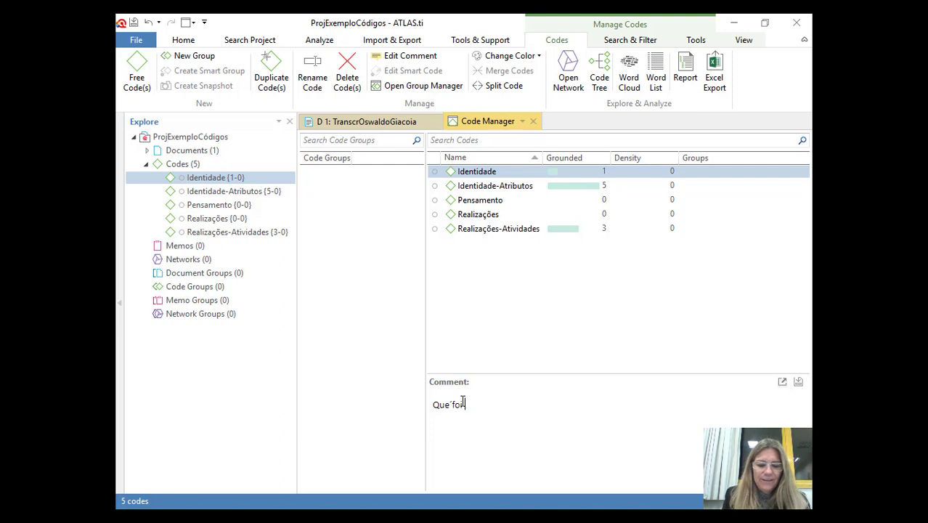
type(" Fou")
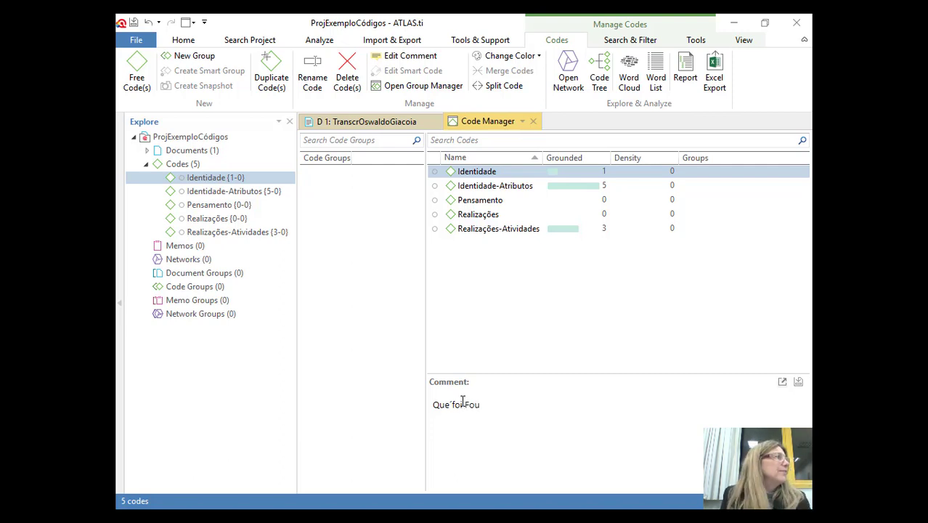
key("BackSpace")
type("ucault")
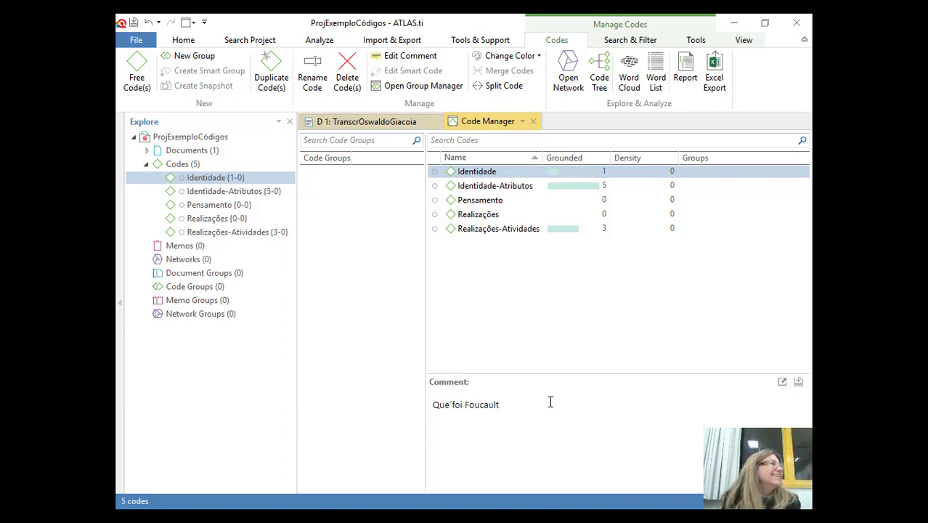
type("?")
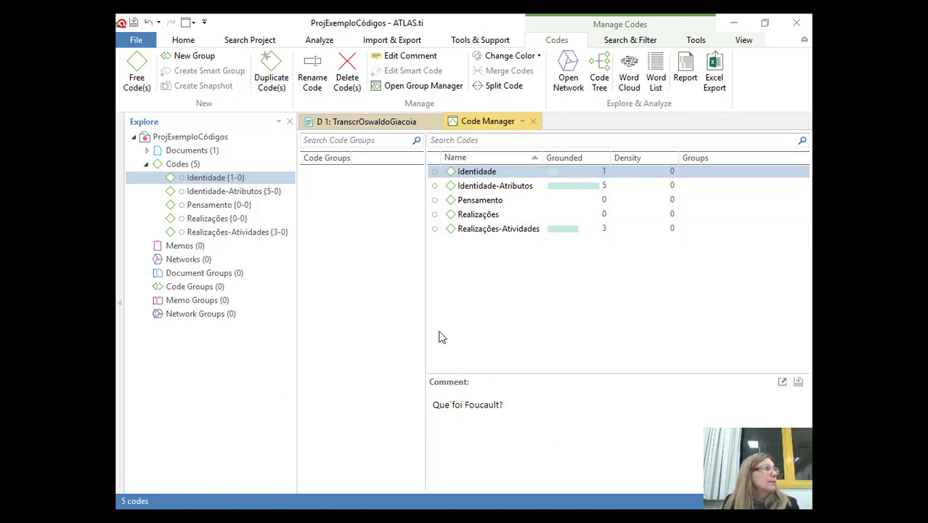
left_click(512, 188)
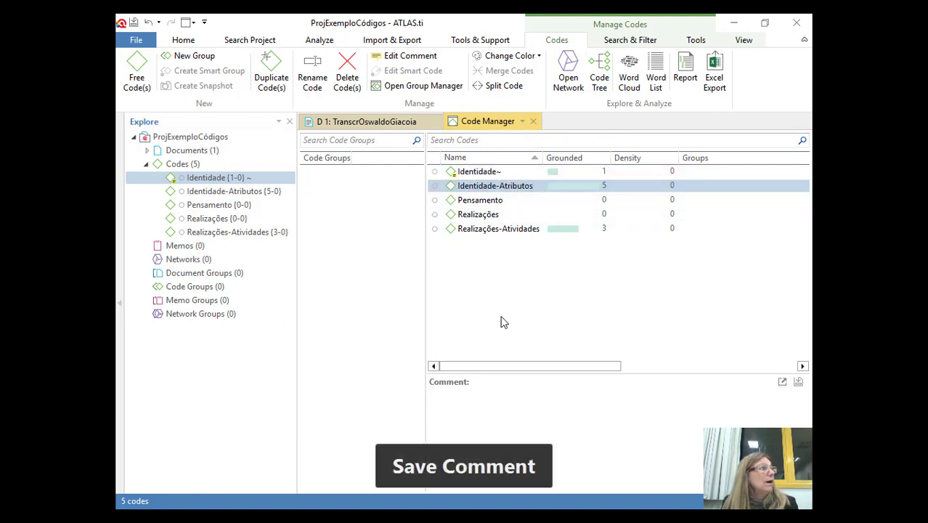
left_click(470, 404)
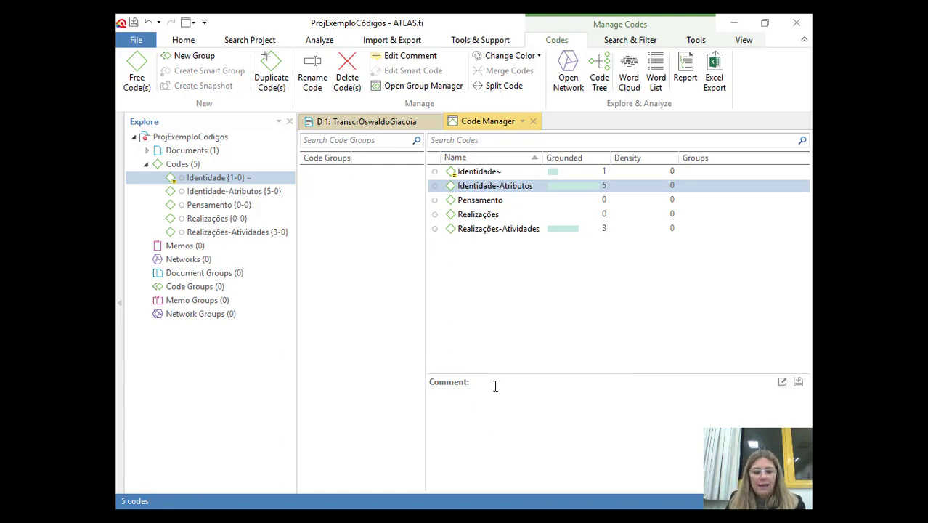
type("Espe")
key("BackSpace")
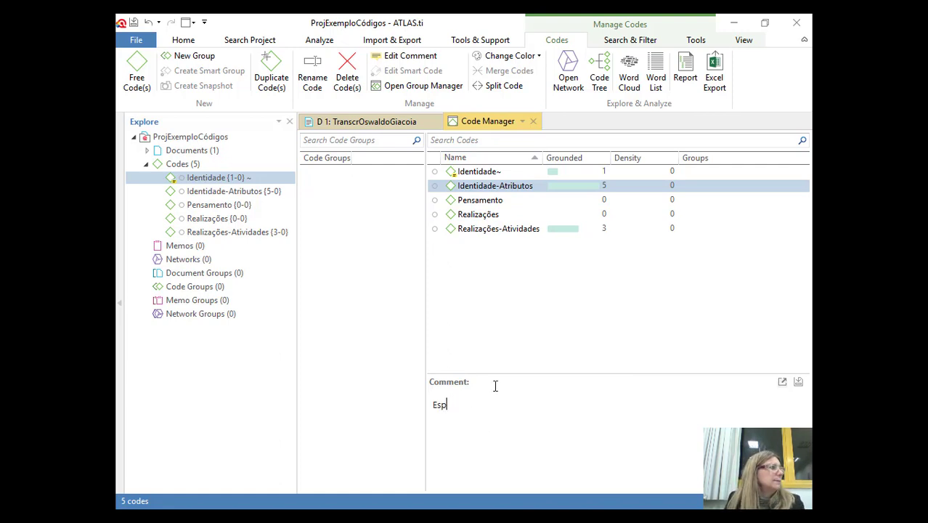
type("ec")
key("BackSpace")
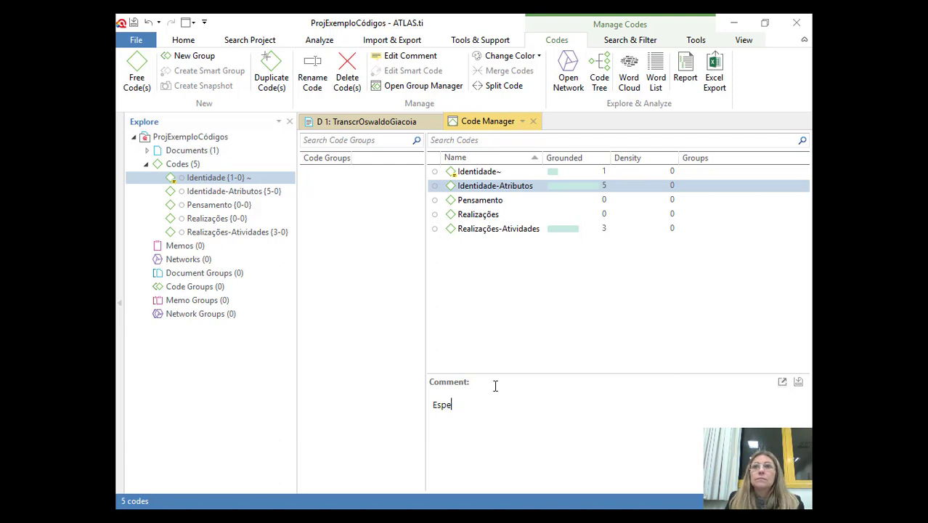
key("BackSpace")
key("BackSpace")
key("BackSpace")
key("BackSpace")
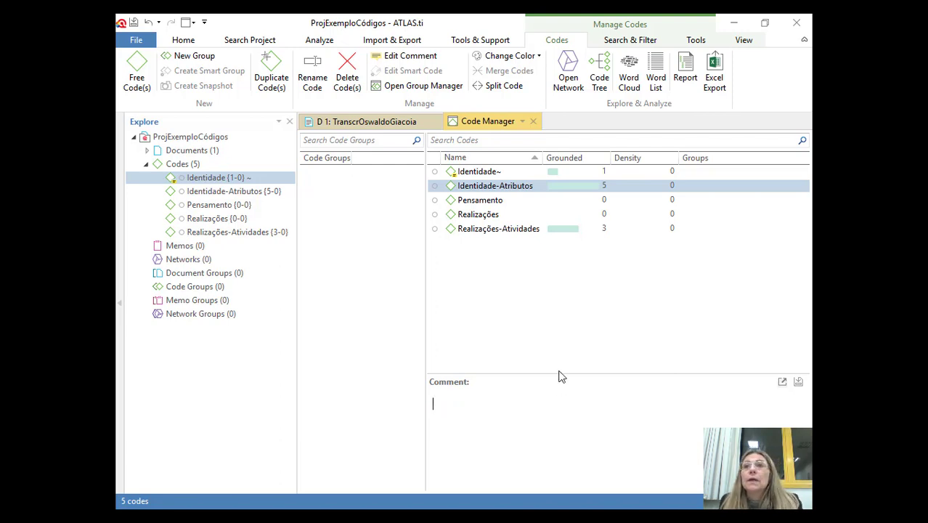
- Close the Code Manager and return to the beginning of the interview transcript
left_click(532, 122)
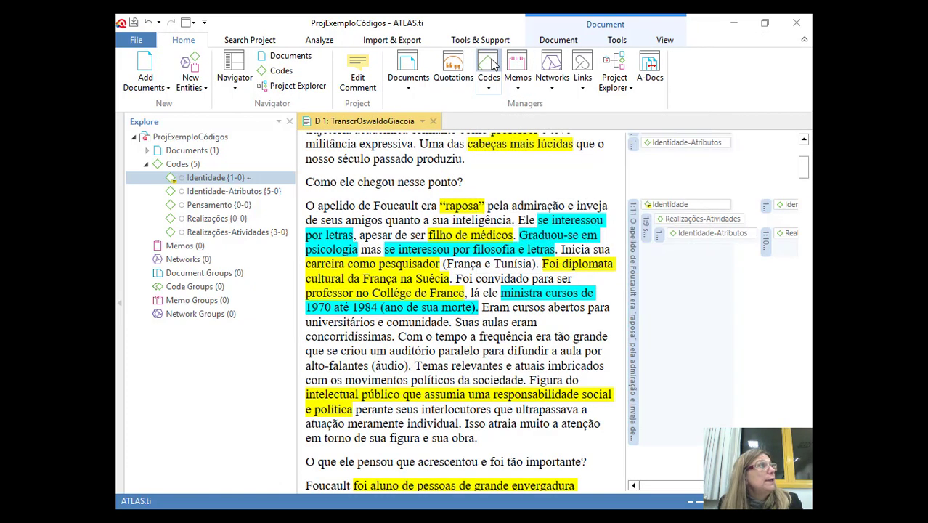
left_click(491, 67)
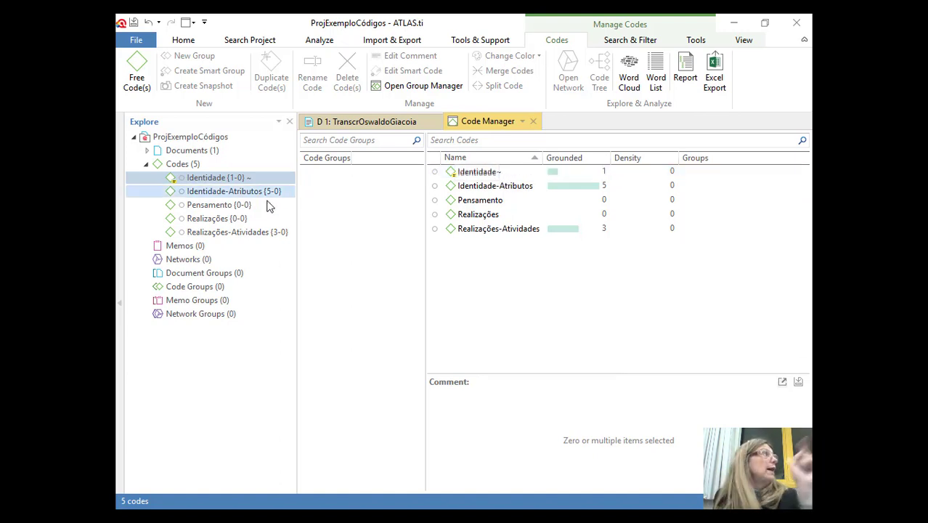
left_click(251, 182)
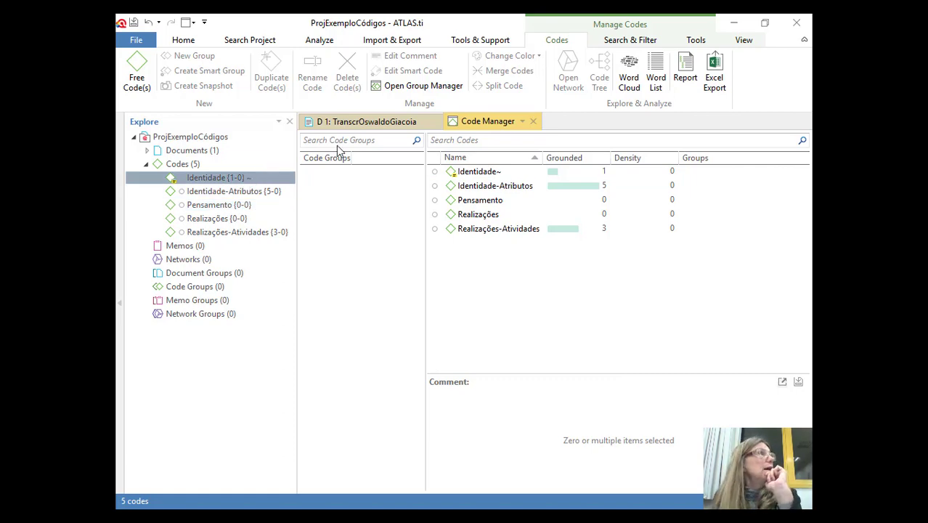
left_click(533, 121)
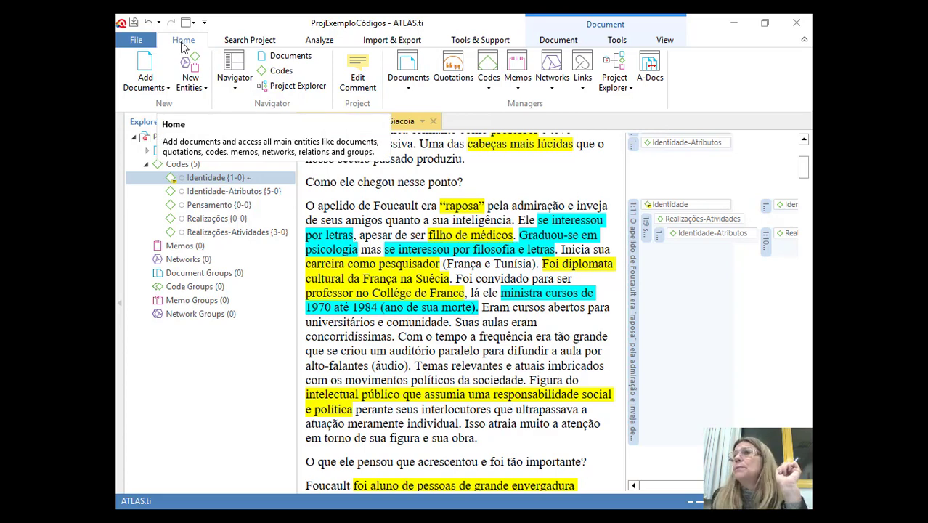
left_click(264, 41)
left_click(190, 41)
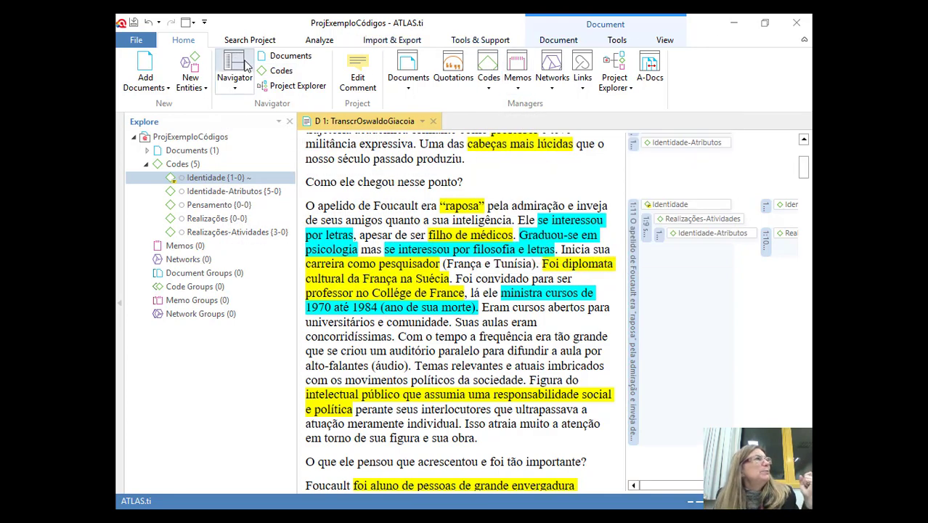
left_click(266, 41)
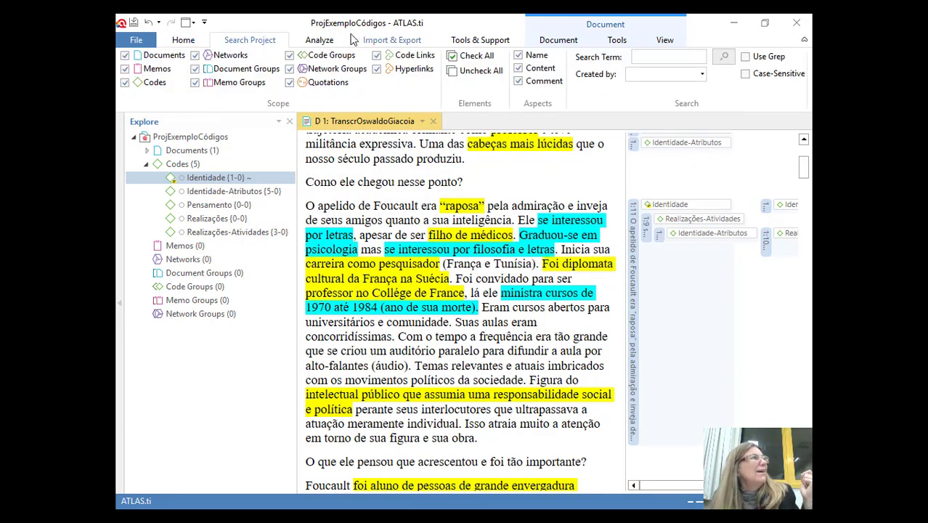
left_click(180, 45)
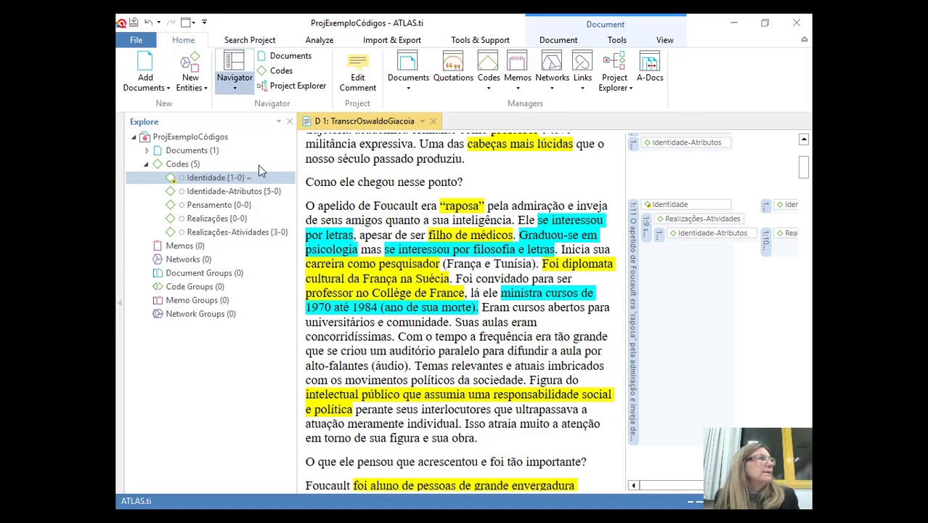
scroll(529, 284, "up", 4)
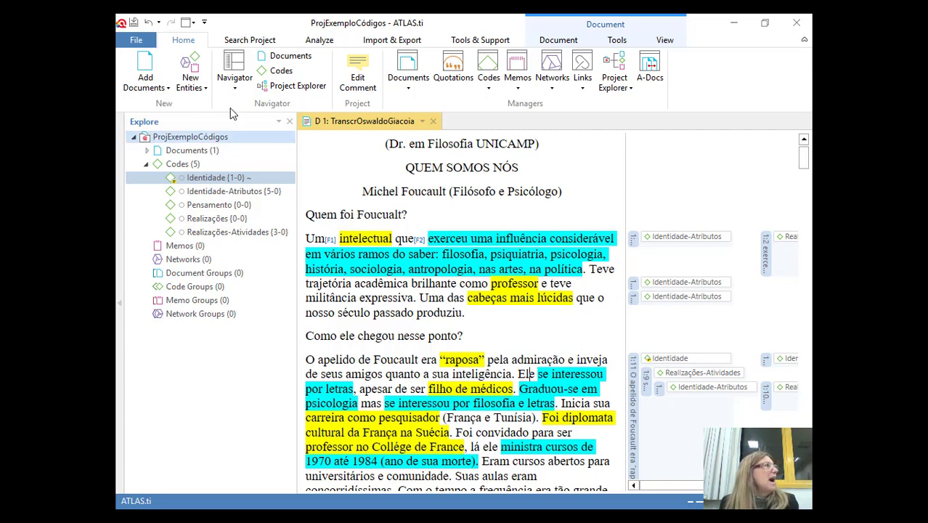
- Save the project ProjExemploCódigos and exit the program
left_click(133, 26)
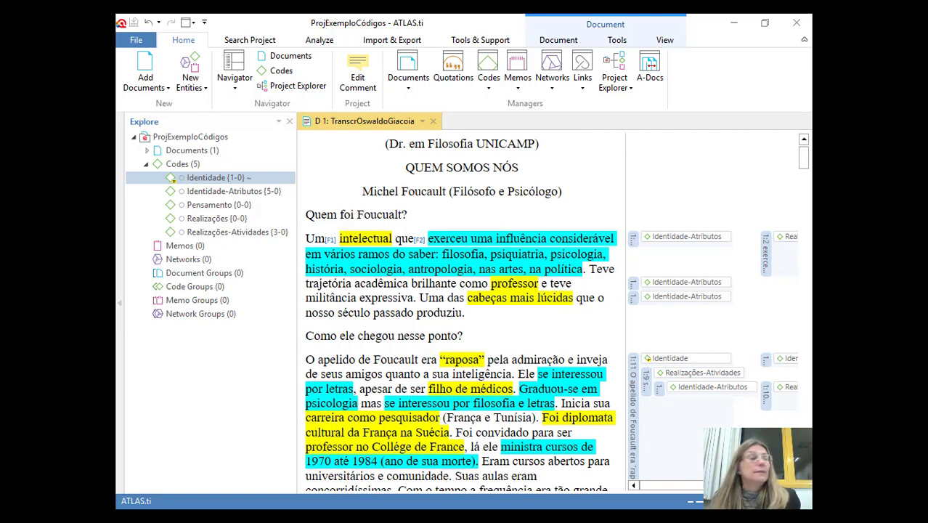
left_click(131, 42)
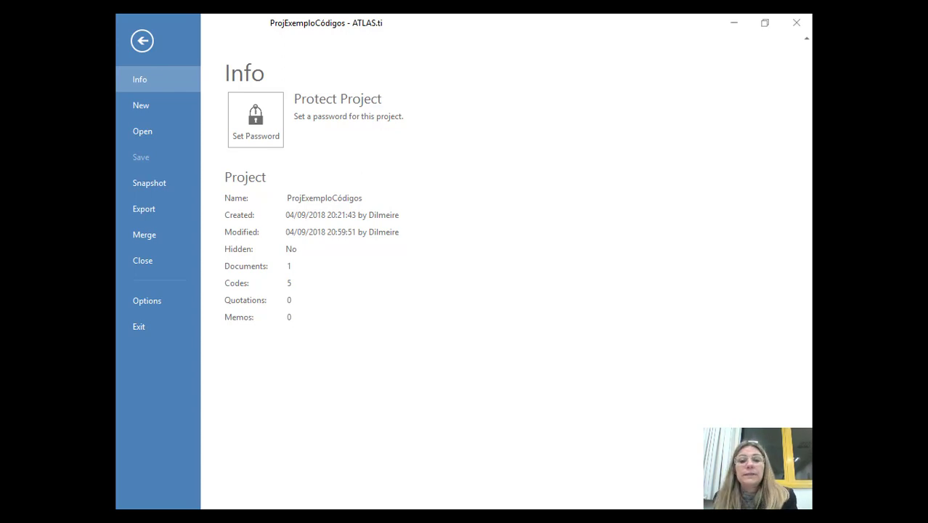
left_click(140, 42)
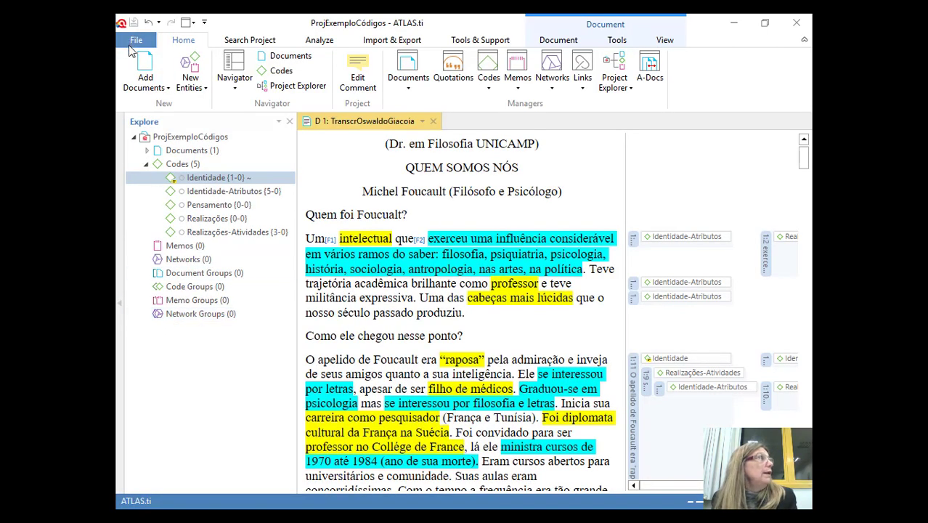
left_click(129, 44)
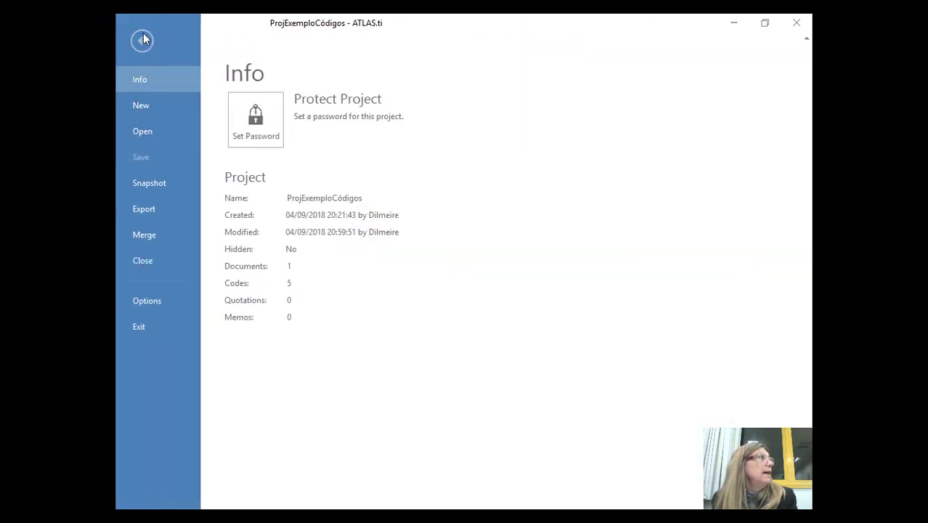
left_click(142, 40)
left_click(129, 42)
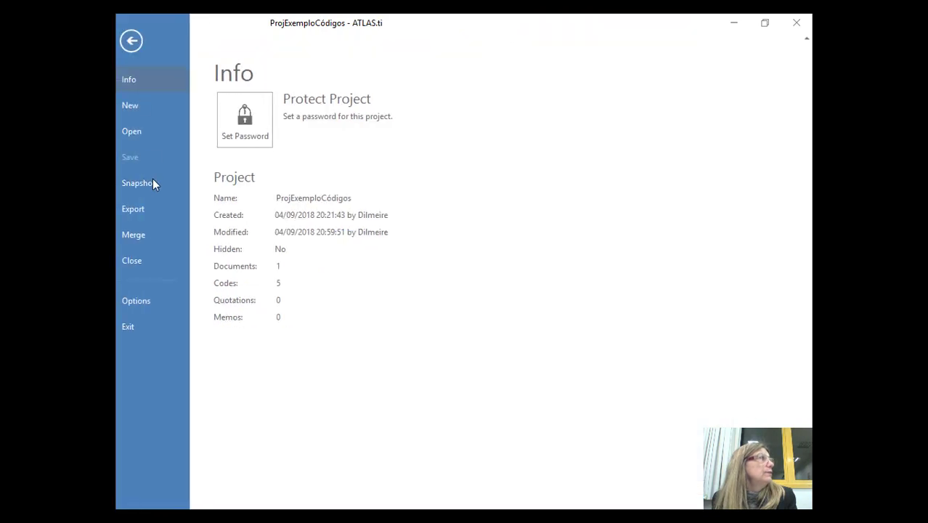
left_click(133, 334)
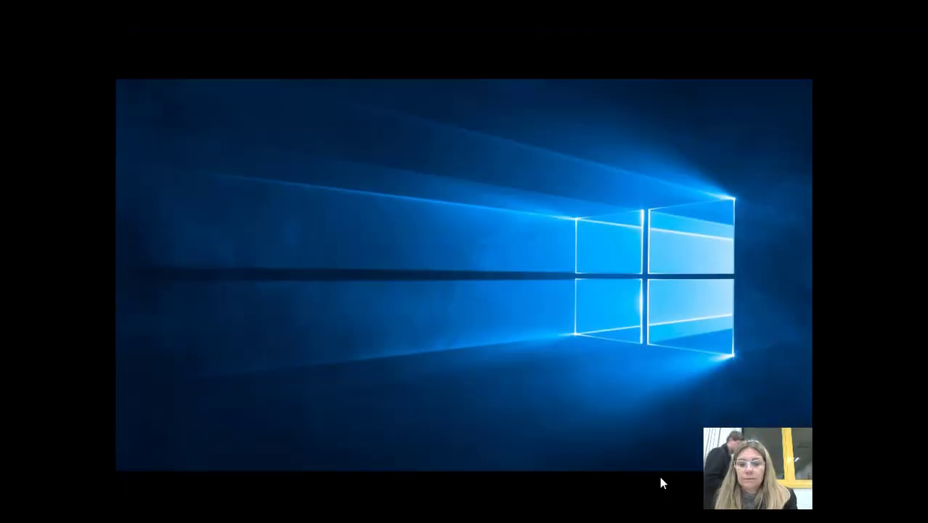